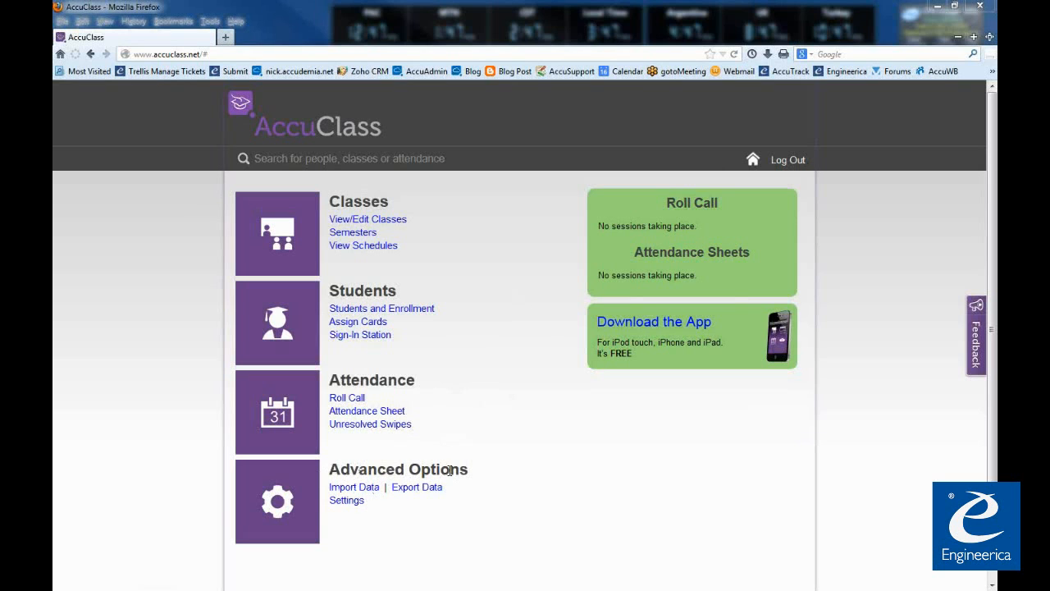
# Step: Open the Import Data page and its instructions on how to import data
pyautogui.click(368, 491)
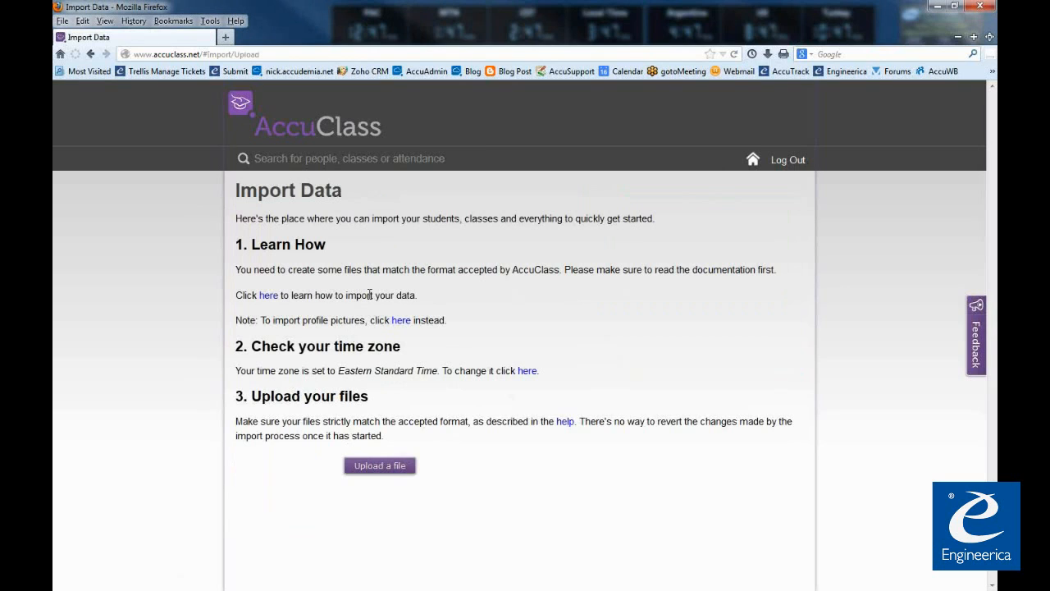
pyautogui.moveTo(243, 244); pyautogui.dragTo(348, 264)
pyautogui.click(333, 292)
pyautogui.click(267, 297)
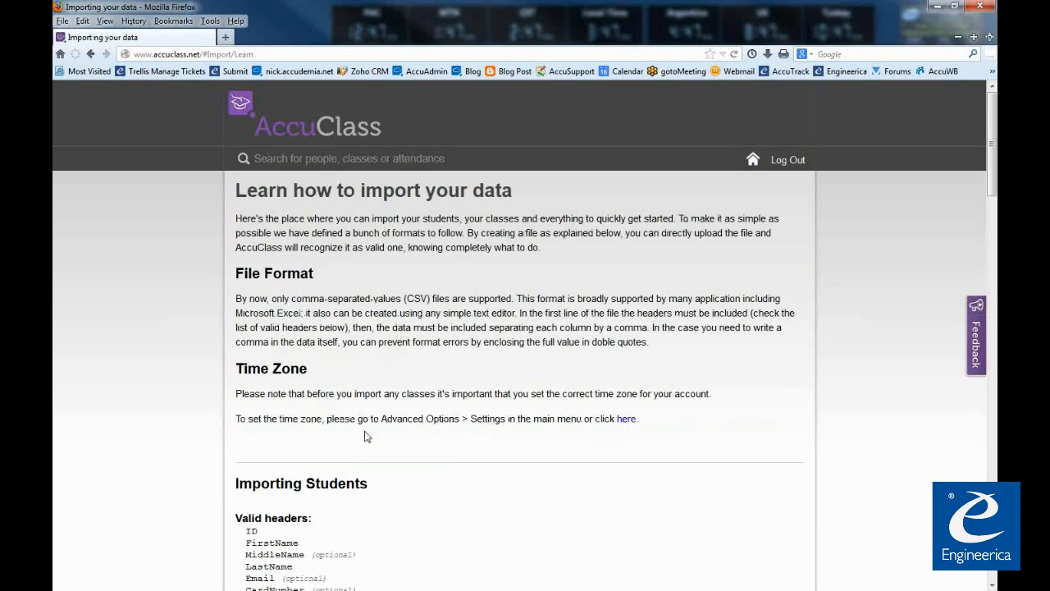
# Step: Review the valid headers for importing students, including ID, FirstName and LastName, along with their explanation and example
pyautogui.scroll(-5, 364, 420)
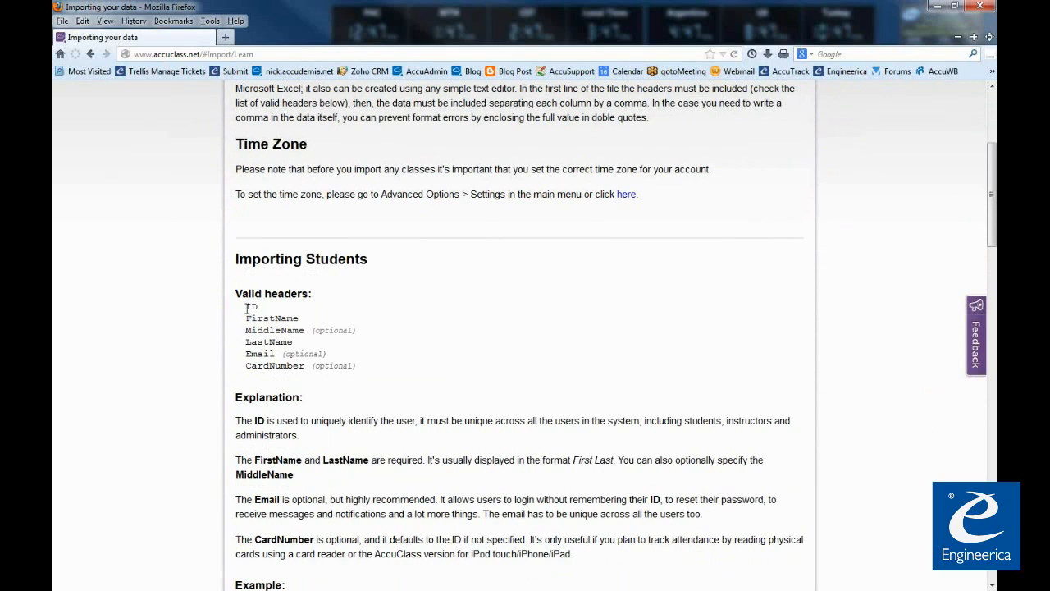
pyautogui.moveTo(247, 309); pyautogui.dragTo(300, 320)
pyautogui.moveTo(246, 342); pyautogui.dragTo(291, 343)
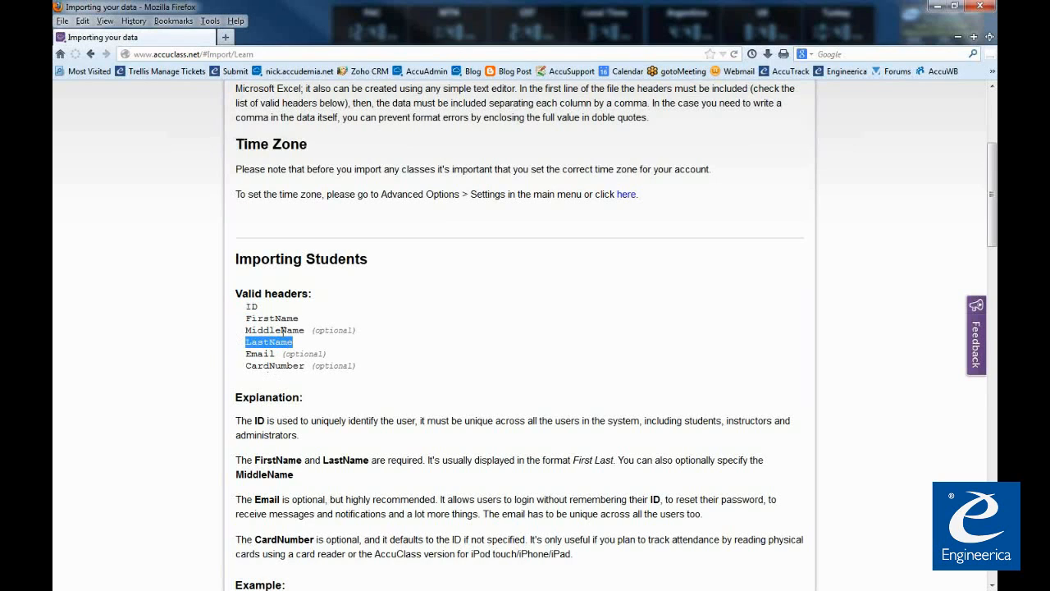
pyautogui.click(273, 423)
pyautogui.scroll(-6, 271, 426)
pyautogui.scroll(-2, 271, 427)
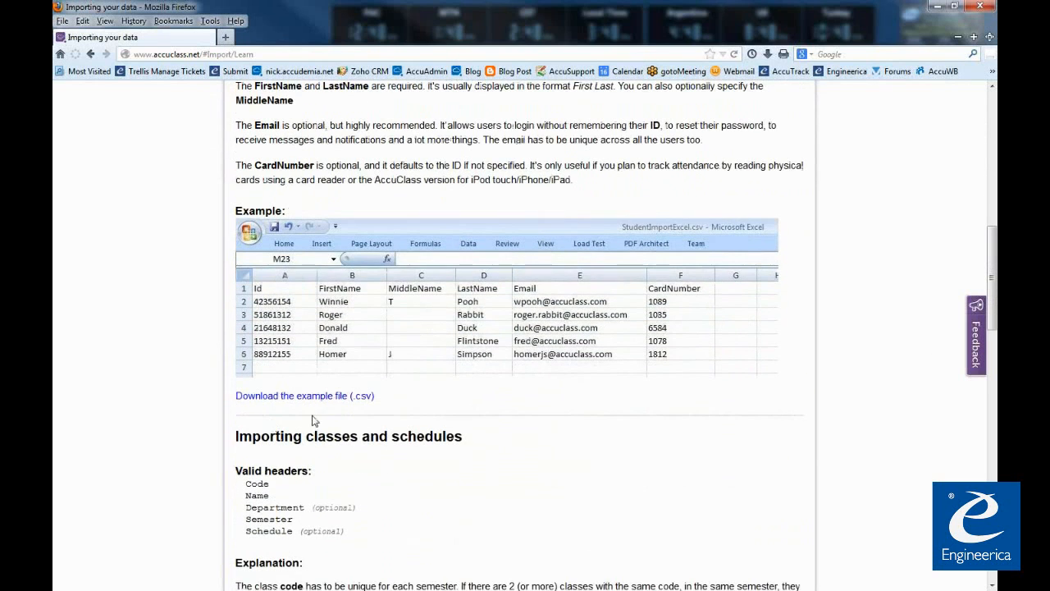
# Step: Open the example StudentImportExcel.csv file in Microsoft Excel and fit the widths of columns A to F to their contents
pyautogui.click(310, 399)
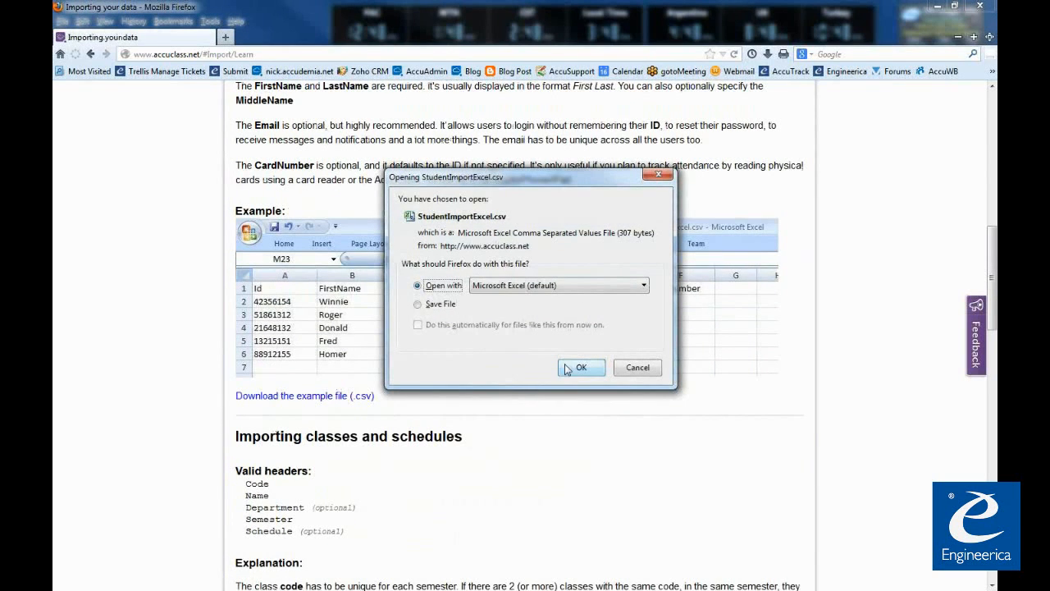
pyautogui.click(578, 368)
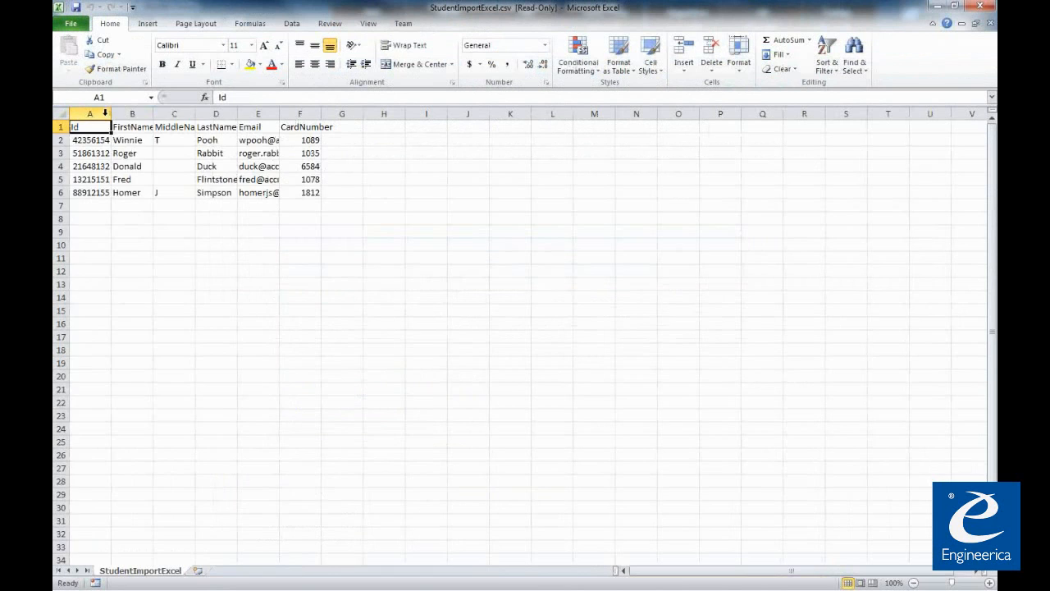
pyautogui.moveTo(105, 113); pyautogui.dragTo(318, 114)
pyautogui.doubleClick(321, 115)
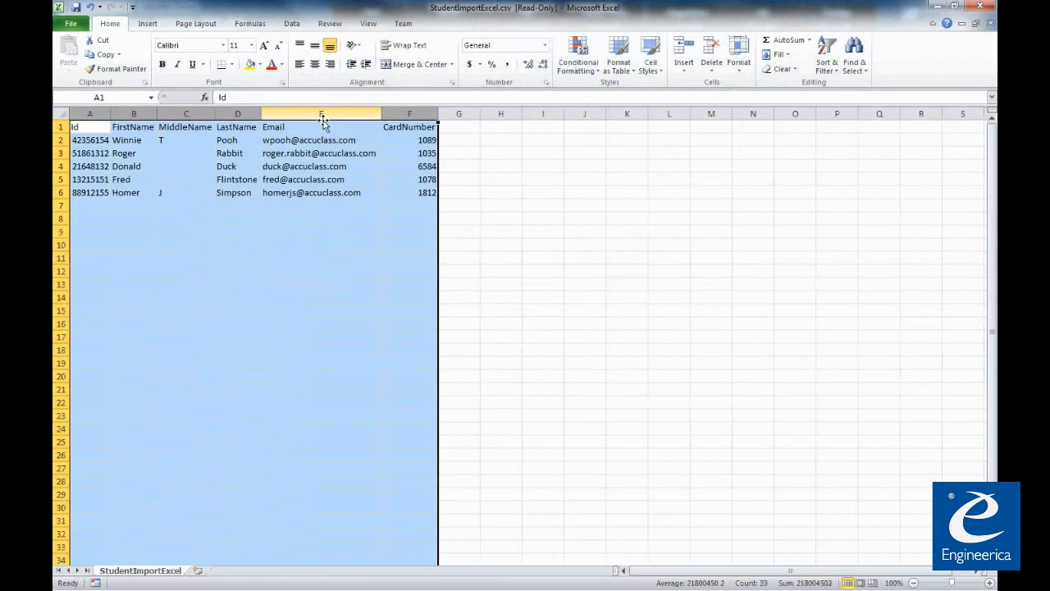
# Step: Examine the column headers from Id to CardNumber, the optional MiddleName cells C3:C5 and the email in row 3
pyautogui.click(95, 126)
pyautogui.click(132, 128)
pyautogui.click(199, 127)
pyautogui.click(238, 128)
pyautogui.click(289, 128)
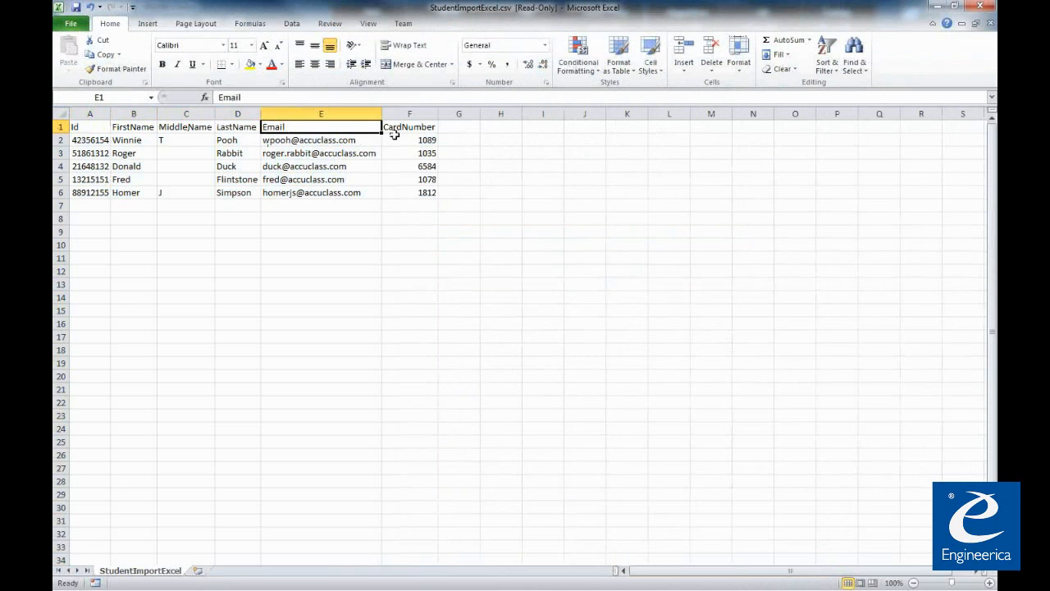
pyautogui.click(411, 128)
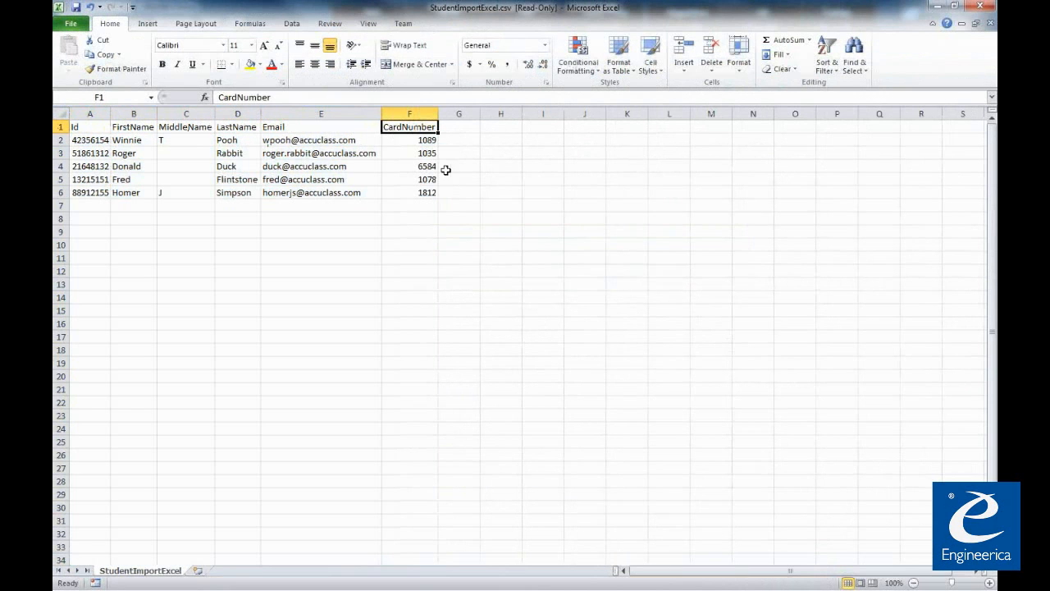
pyautogui.click(88, 129)
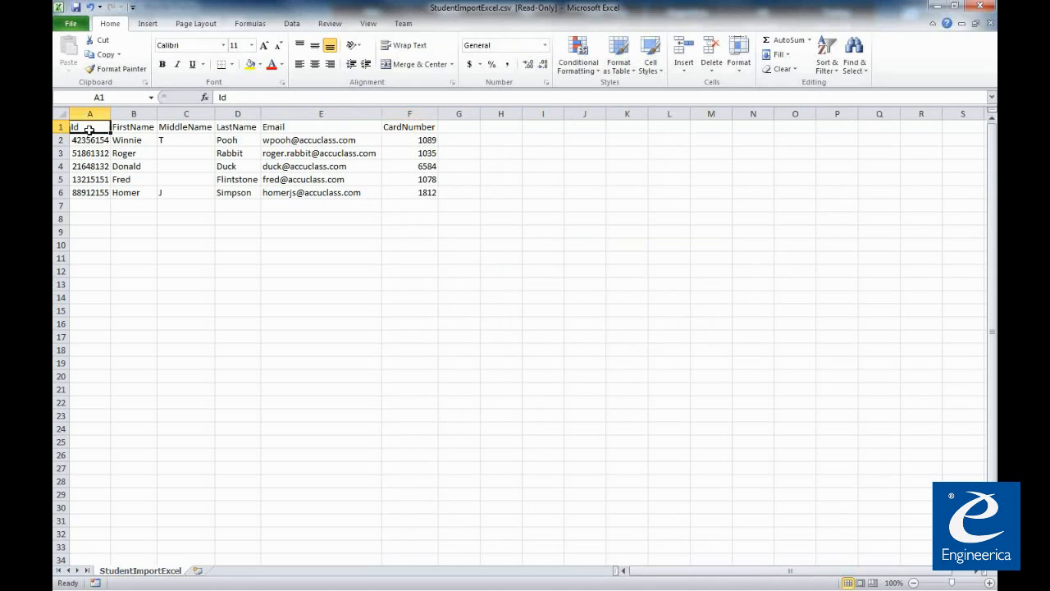
pyautogui.click(137, 127)
pyautogui.click(189, 128)
pyautogui.click(233, 130)
pyautogui.click(301, 131)
pyautogui.click(393, 127)
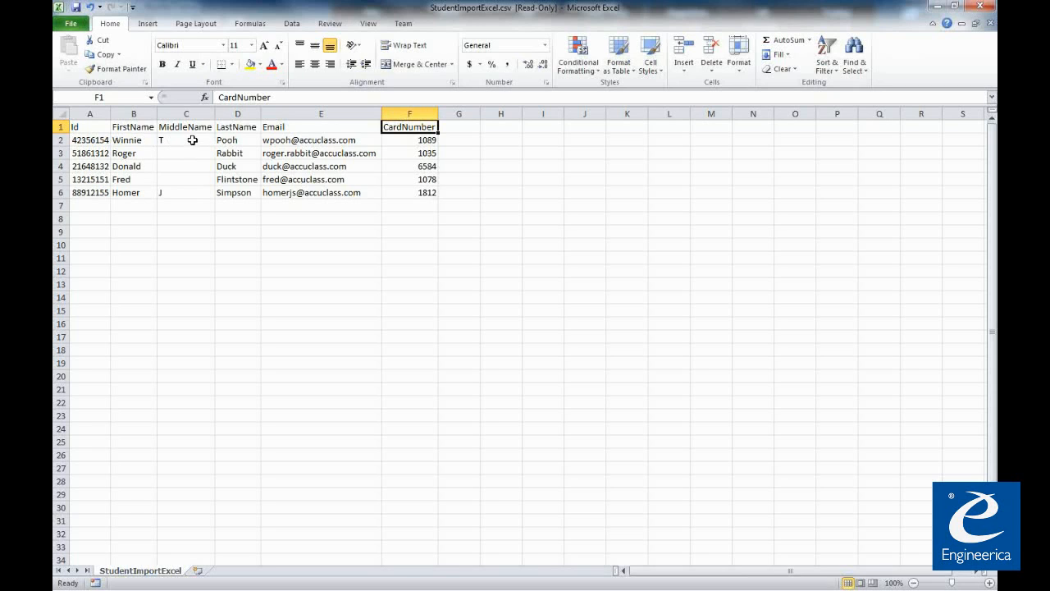
pyautogui.moveTo(180, 154); pyautogui.dragTo(184, 182)
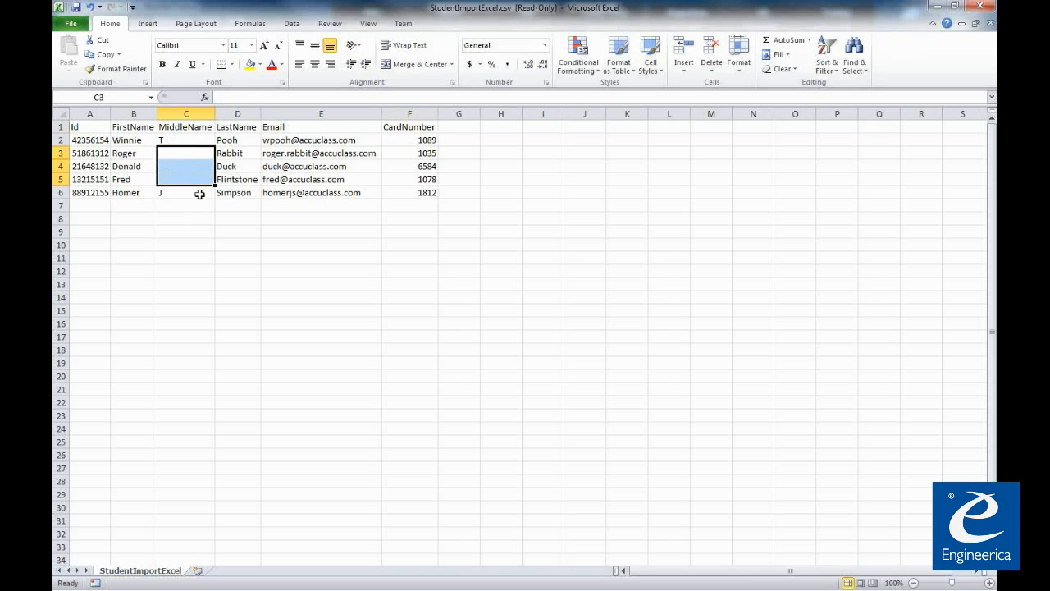
pyautogui.click(292, 155)
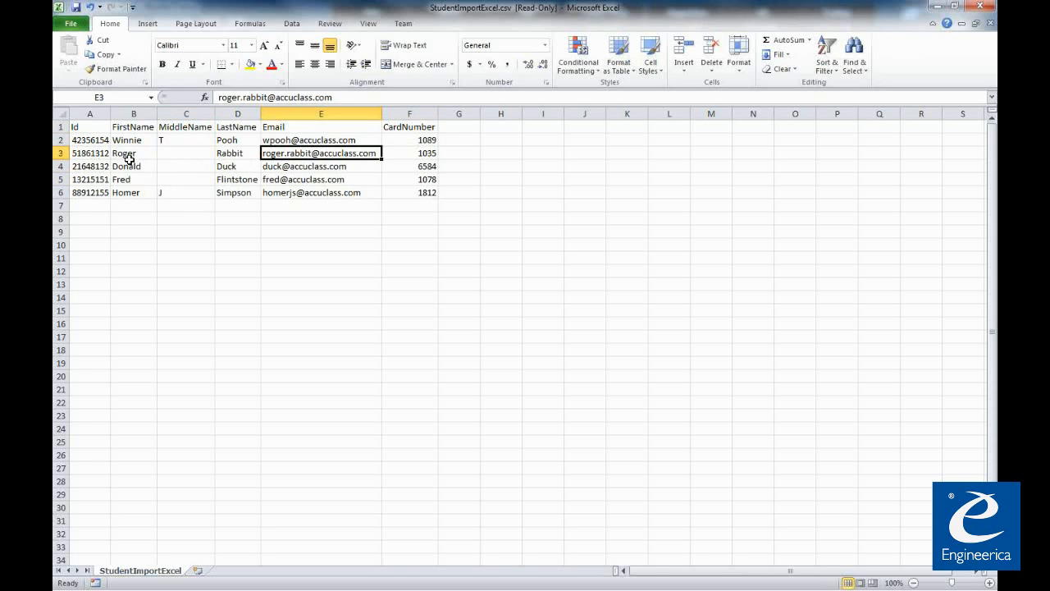
# Step: Close the example file without saving and return to the Import Data page in Firefox
pyautogui.click(979, 7)
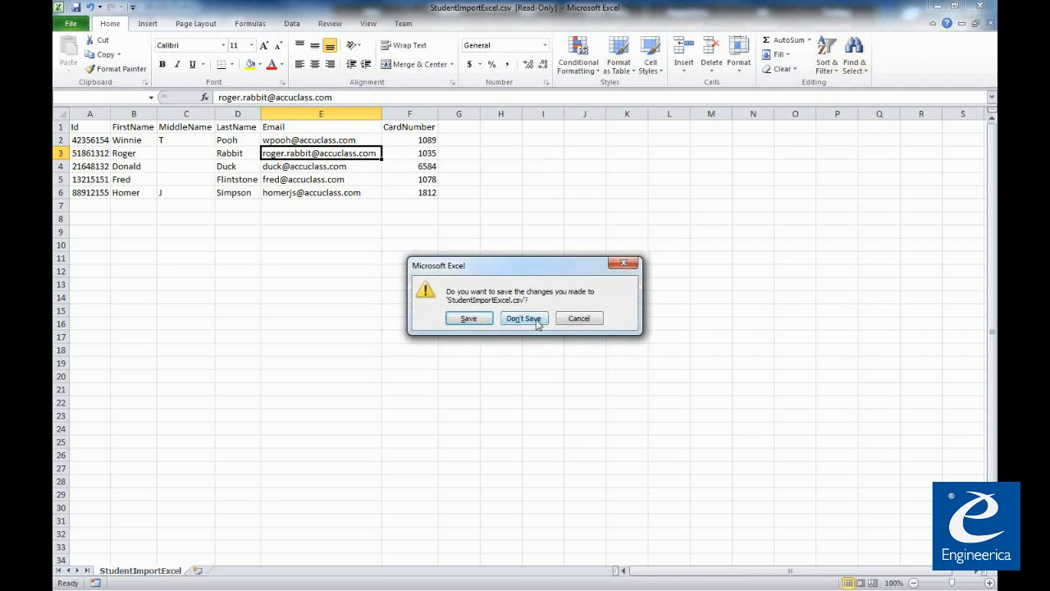
pyautogui.click(537, 321)
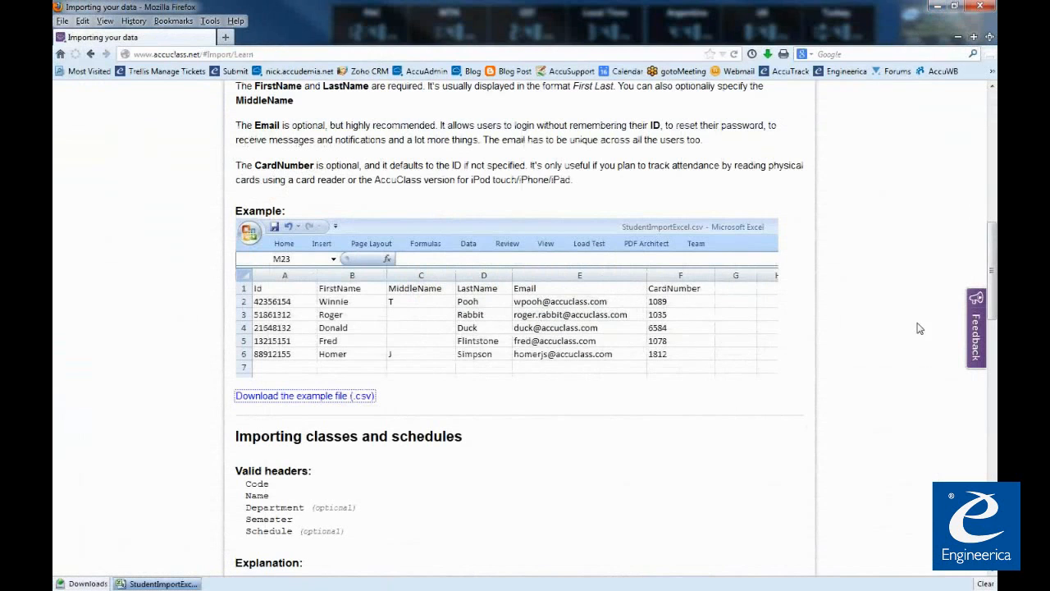
pyautogui.moveTo(991, 307); pyautogui.dragTo(991, 127)
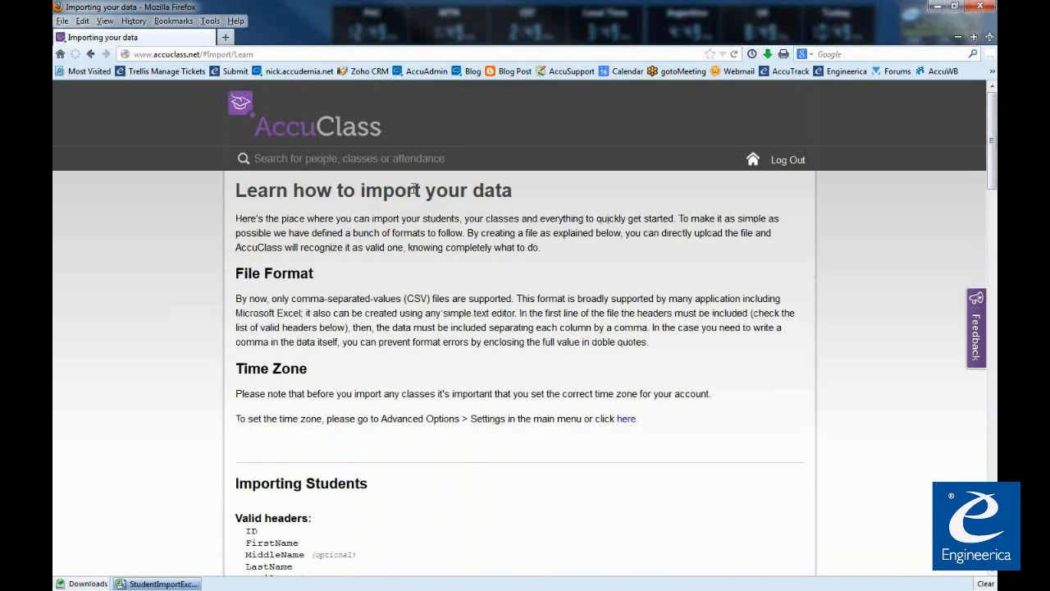
pyautogui.click(90, 55)
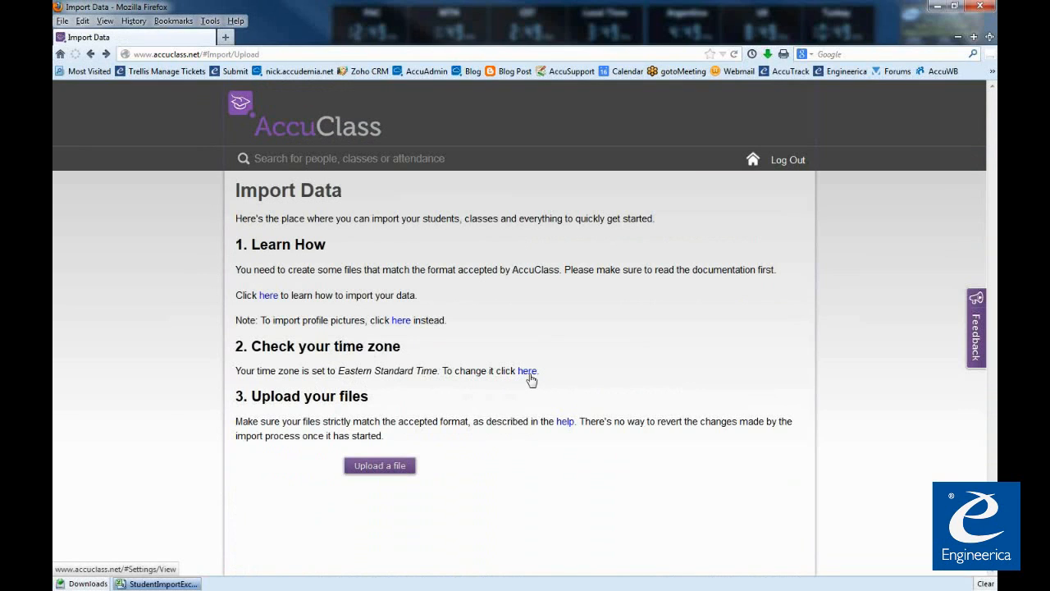
# Step: Examine the time zone choices in the account settings, including the full list of all time zones, and return to the Import Data page
pyautogui.click(370, 138)
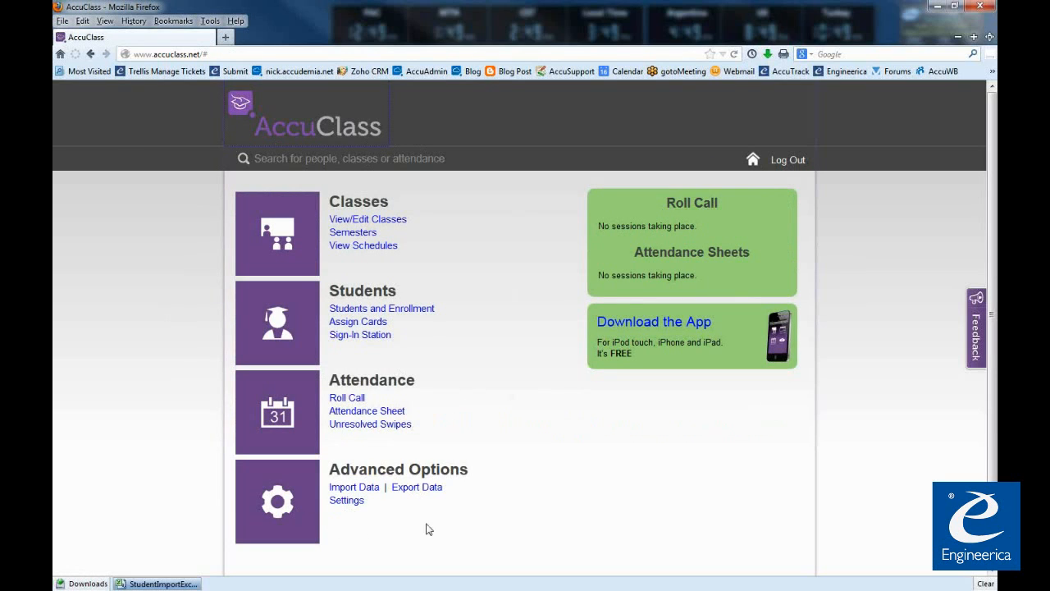
pyautogui.click(349, 503)
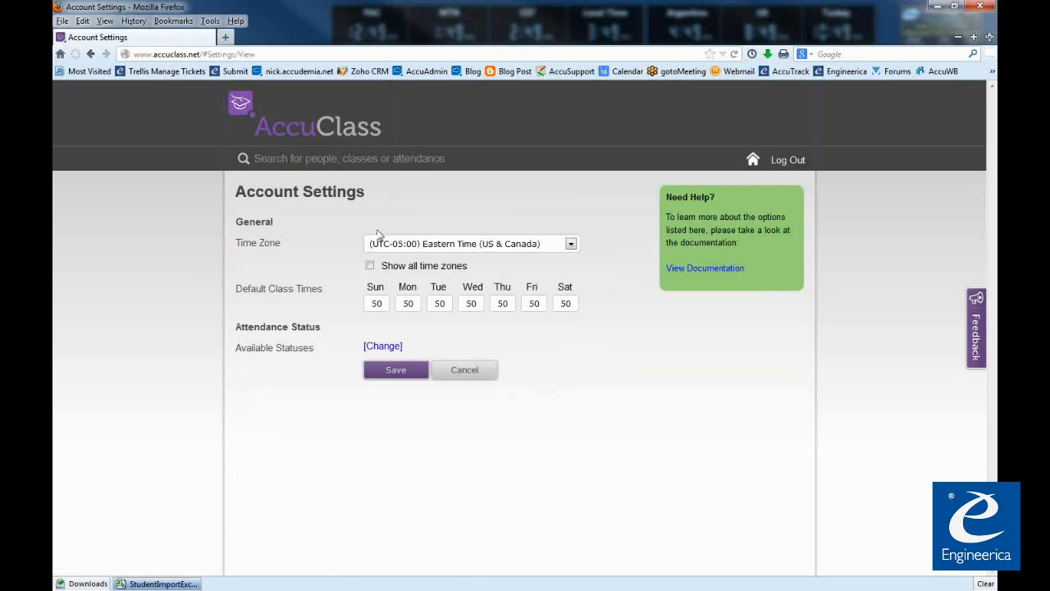
pyautogui.click(572, 244)
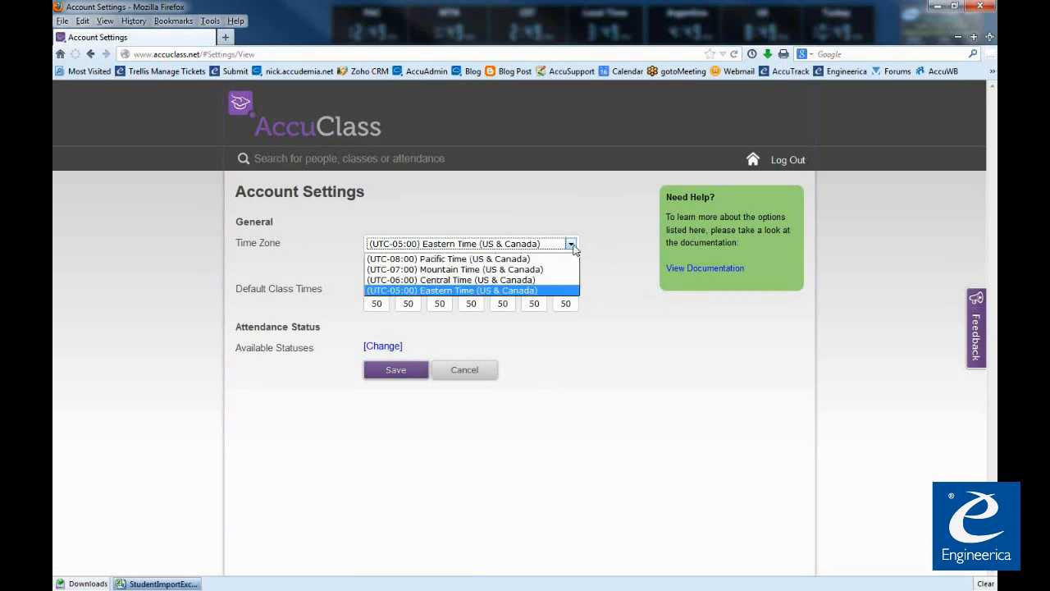
pyautogui.click(633, 245)
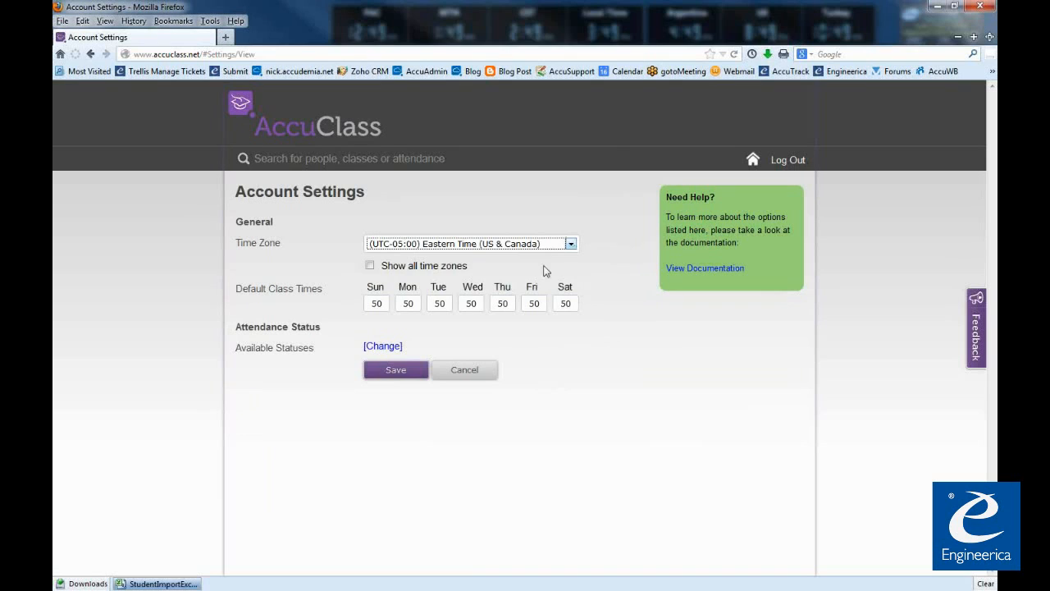
pyautogui.click(371, 267)
pyautogui.click(570, 243)
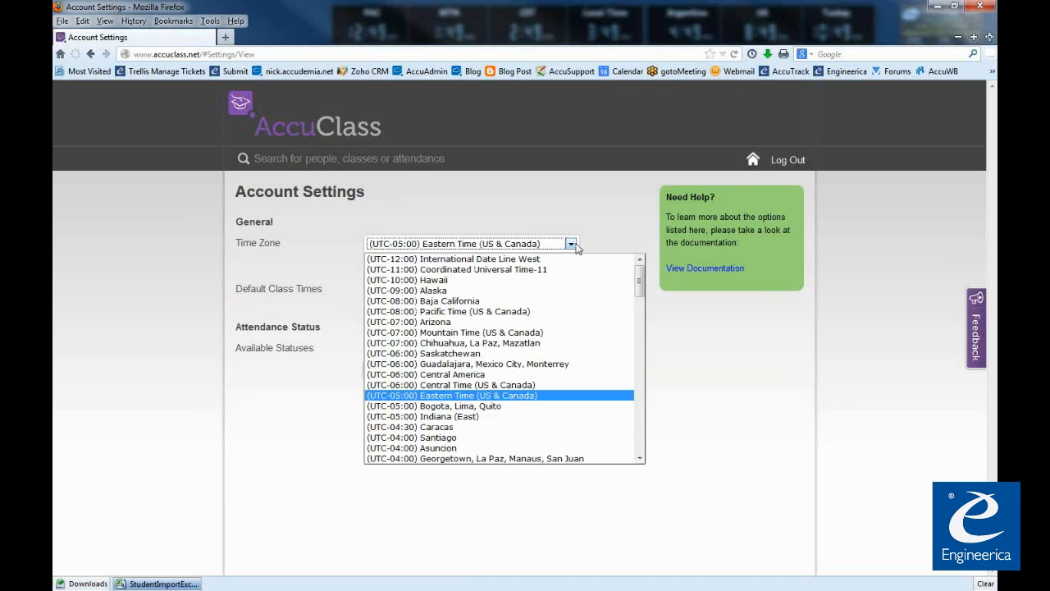
pyautogui.click(620, 227)
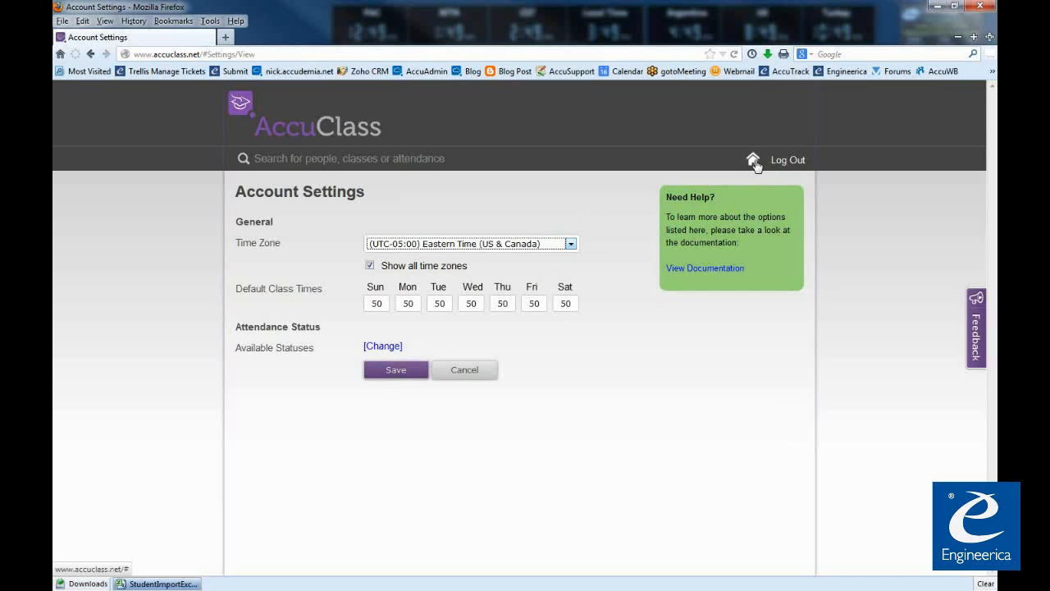
pyautogui.click(91, 55)
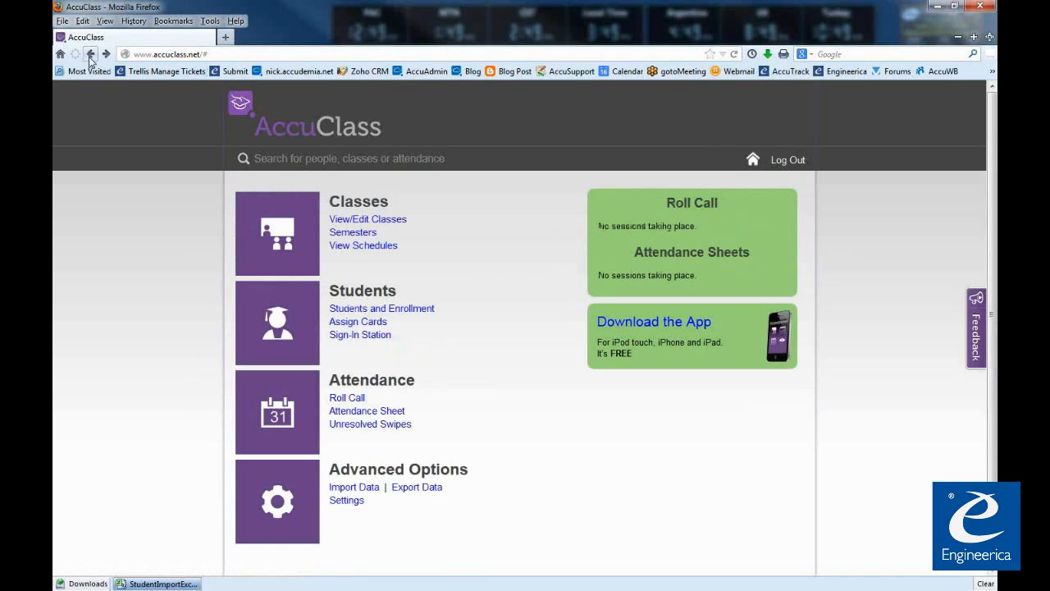
pyautogui.click(90, 55)
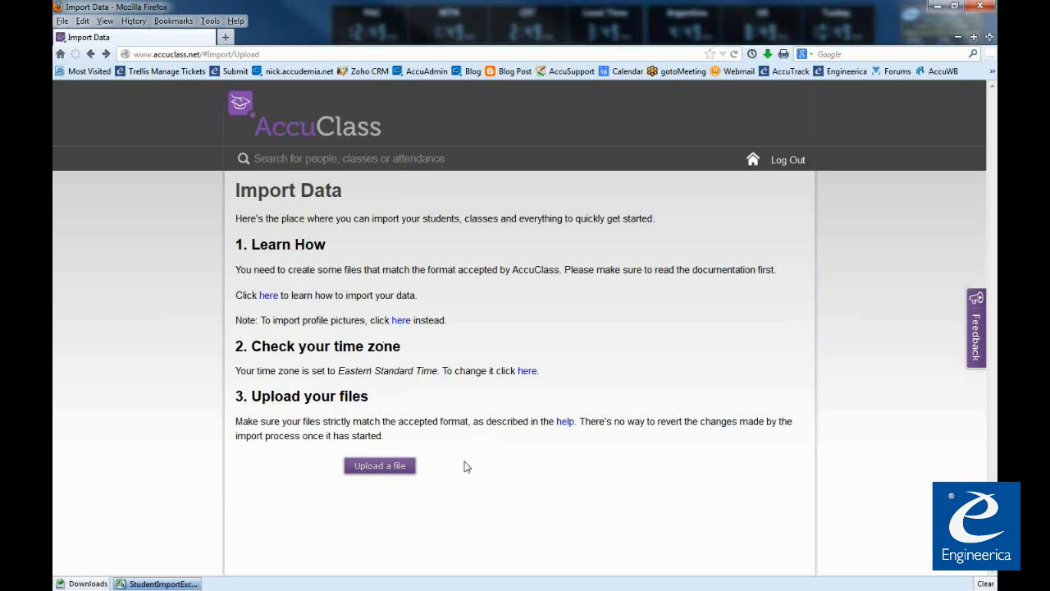
# Step: Switch to the desktop and open Accuclass-StudentsImport.csv in Excel, accepting the file format warnings
pyautogui.rightClick(166, 585)
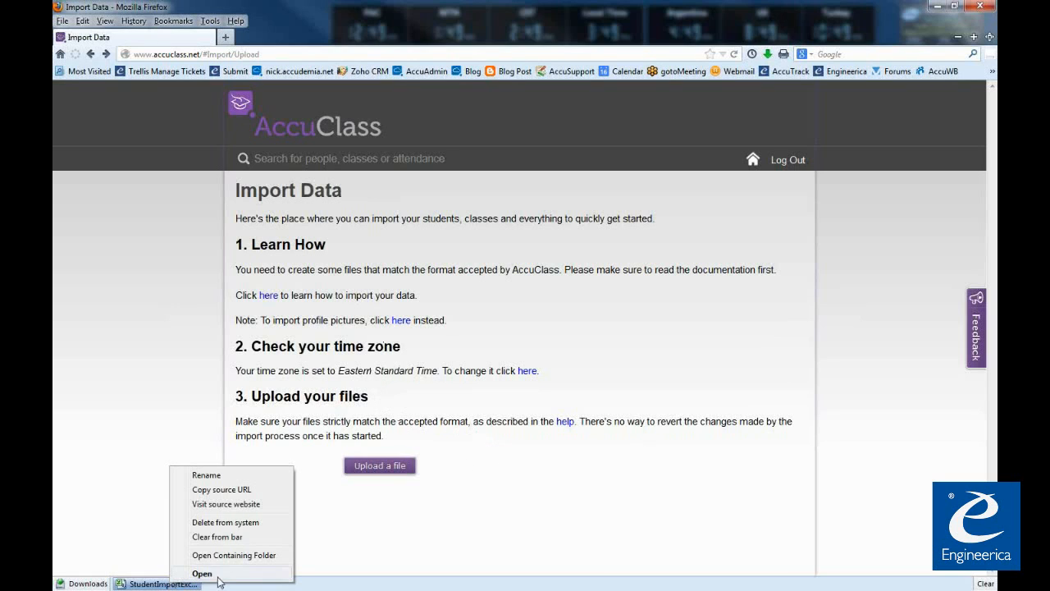
pyautogui.click(246, 548)
pyautogui.click(937, 7)
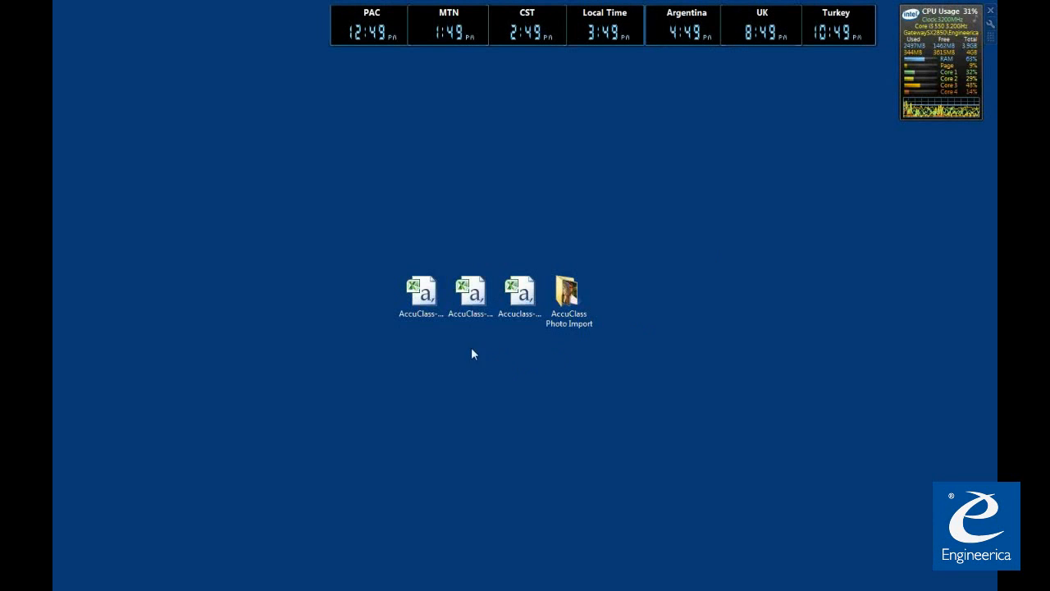
pyautogui.click(424, 292)
pyautogui.click(476, 306)
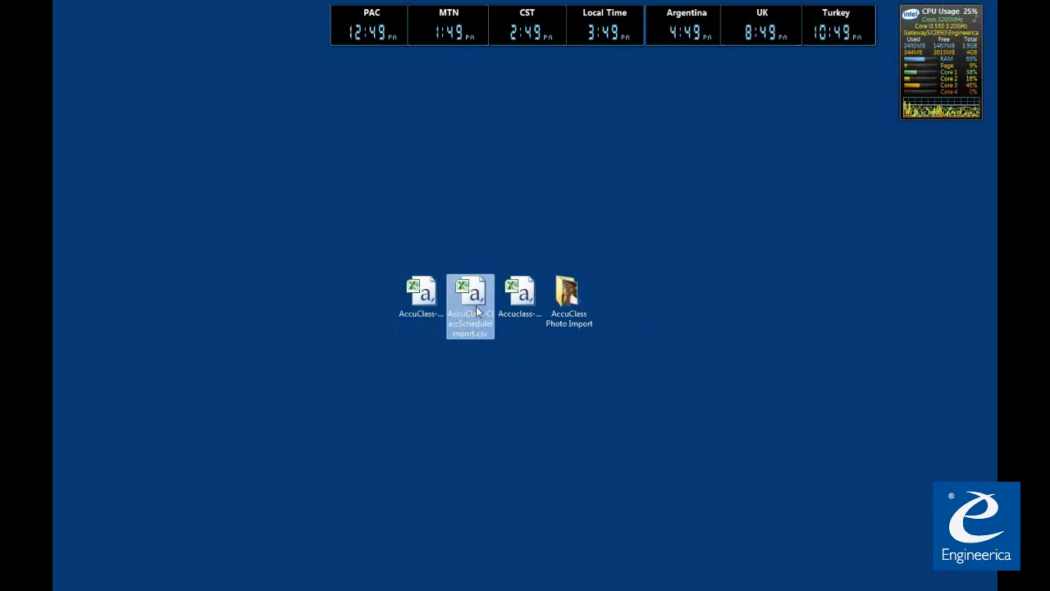
pyautogui.click(520, 298)
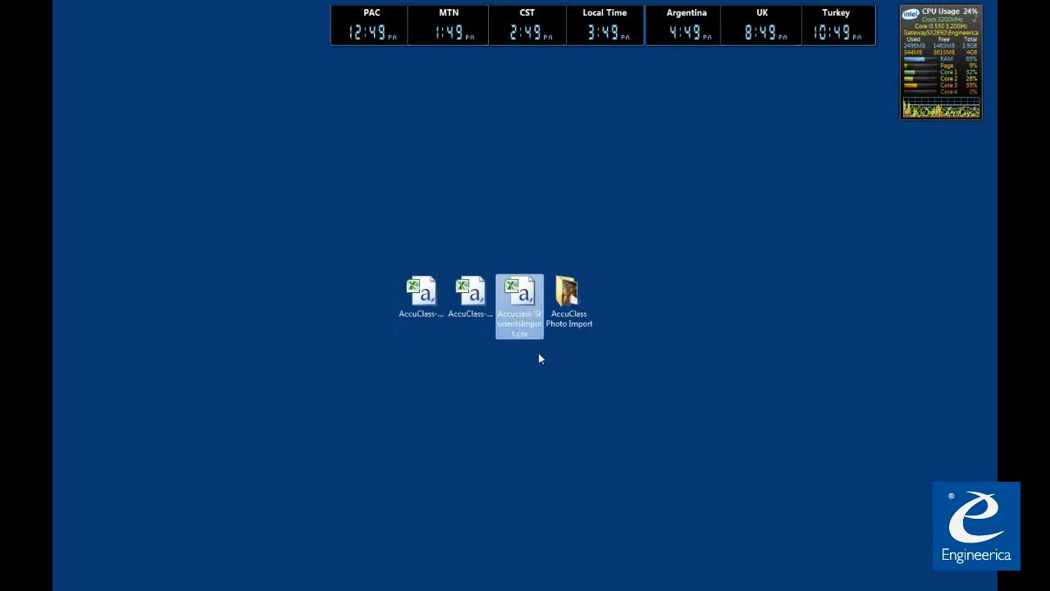
pyautogui.doubleClick(523, 314)
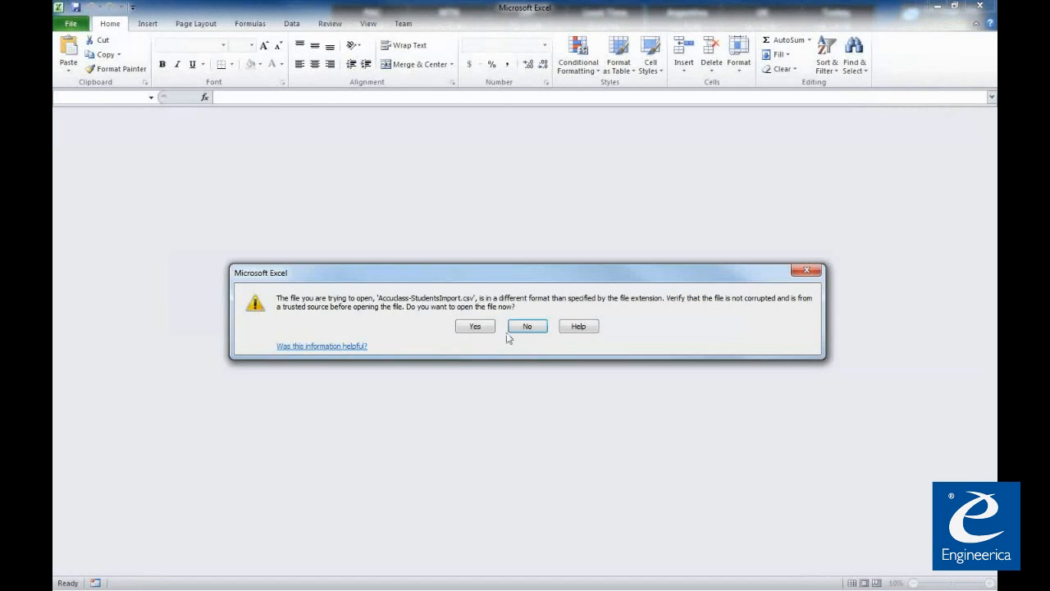
pyautogui.click(491, 328)
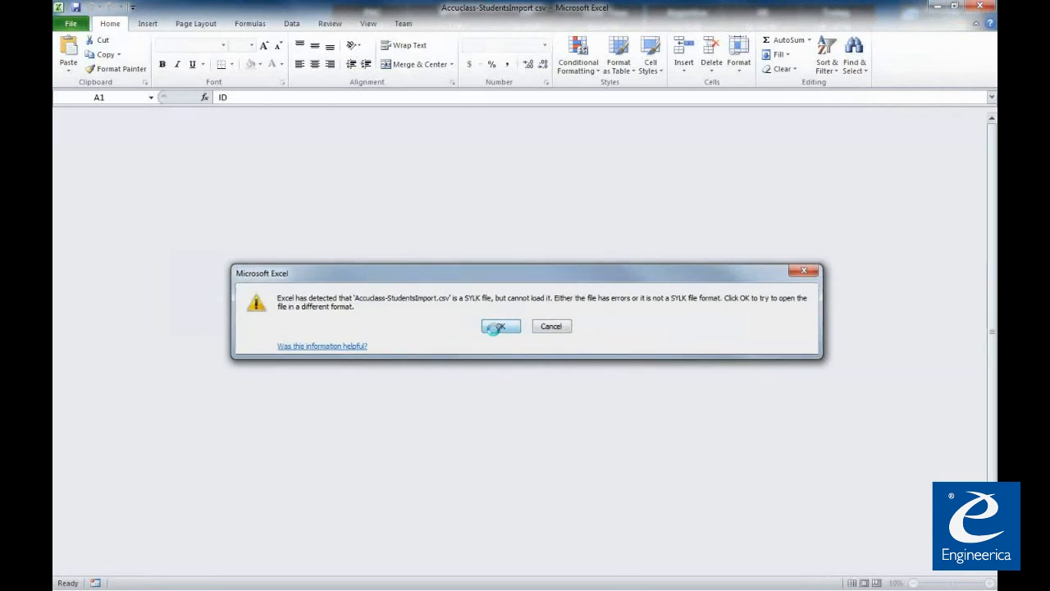
pyautogui.click(497, 326)
# Step: Fit the widths of columns A to F in the students import file to their contents
pyautogui.moveTo(95, 113); pyautogui.dragTo(312, 113)
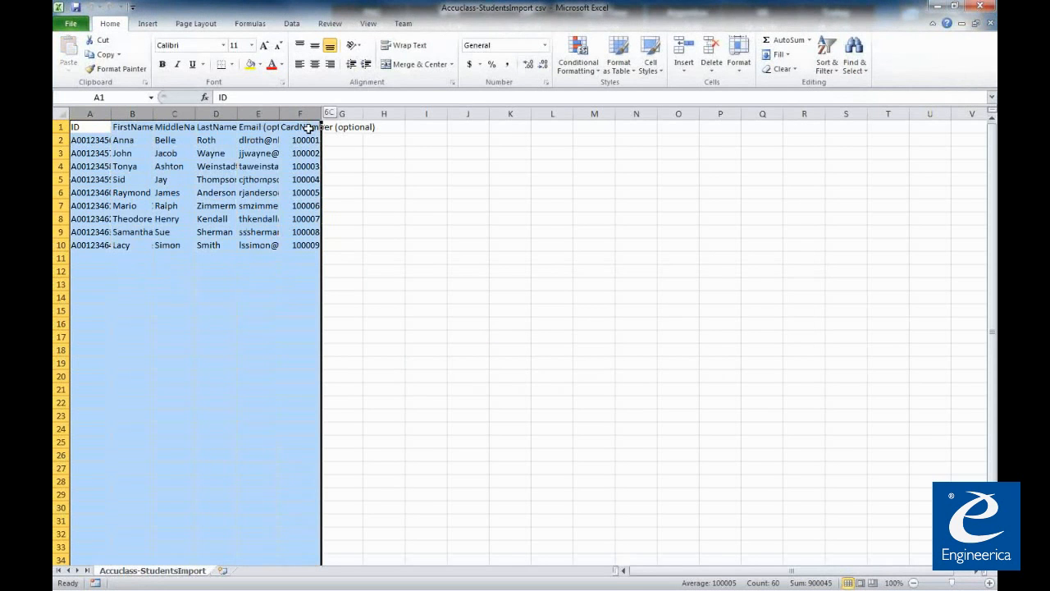
pyautogui.doubleClick(323, 113)
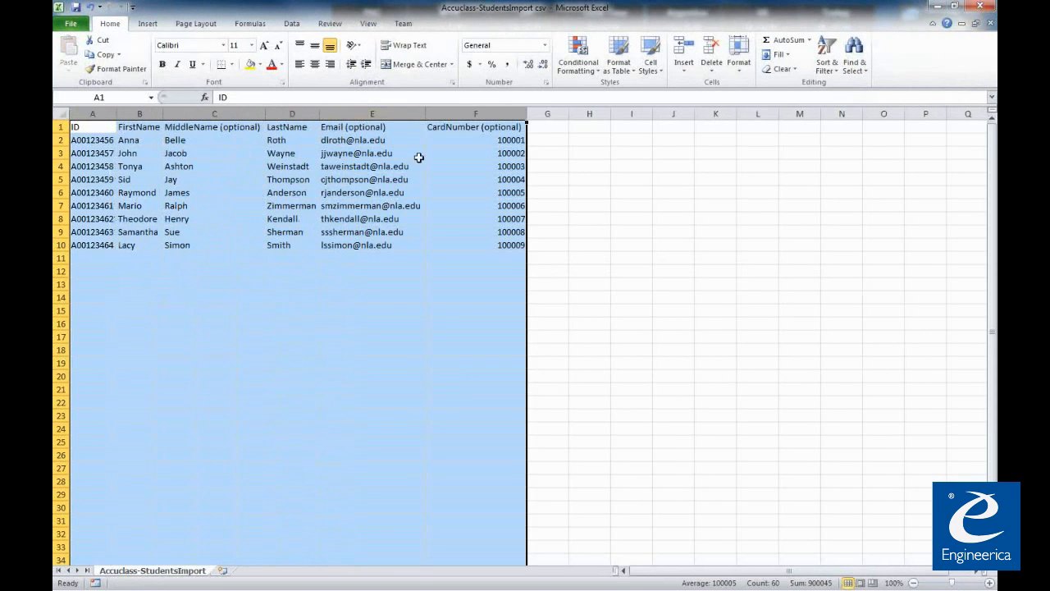
pyautogui.click(96, 167)
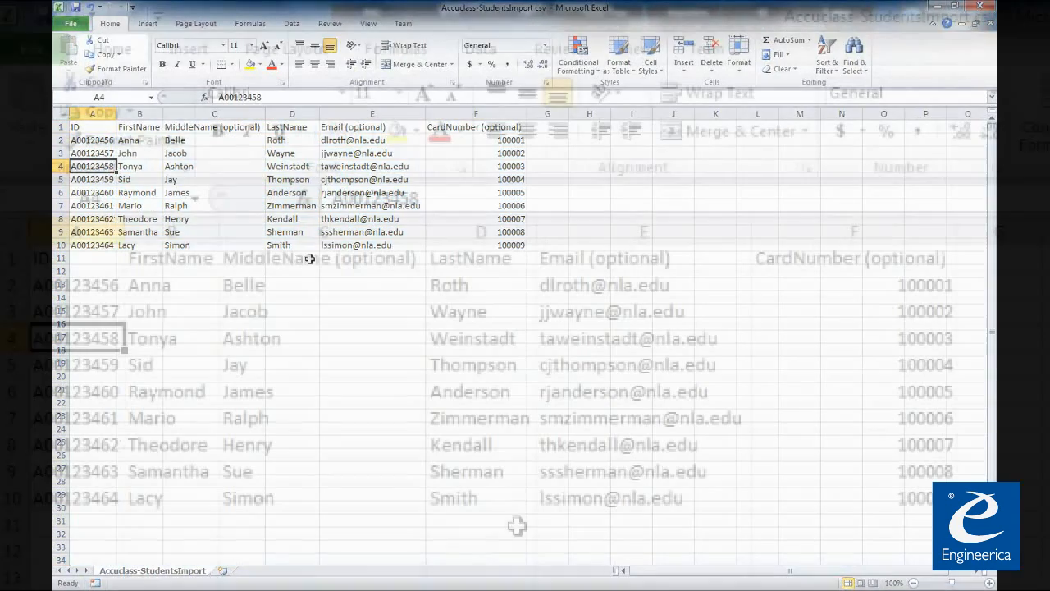
# Step: Remove "(optional)" from the MiddleName column header in cell C1 of the students import file
pyautogui.click(108, 284)
pyautogui.click(90, 258)
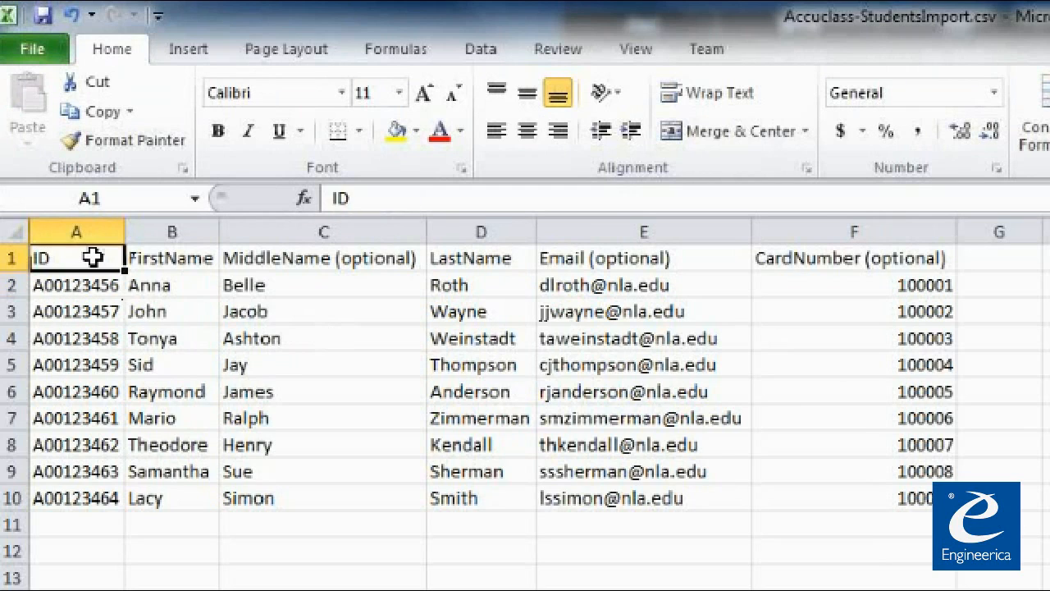
pyautogui.click(174, 257)
pyautogui.click(383, 261)
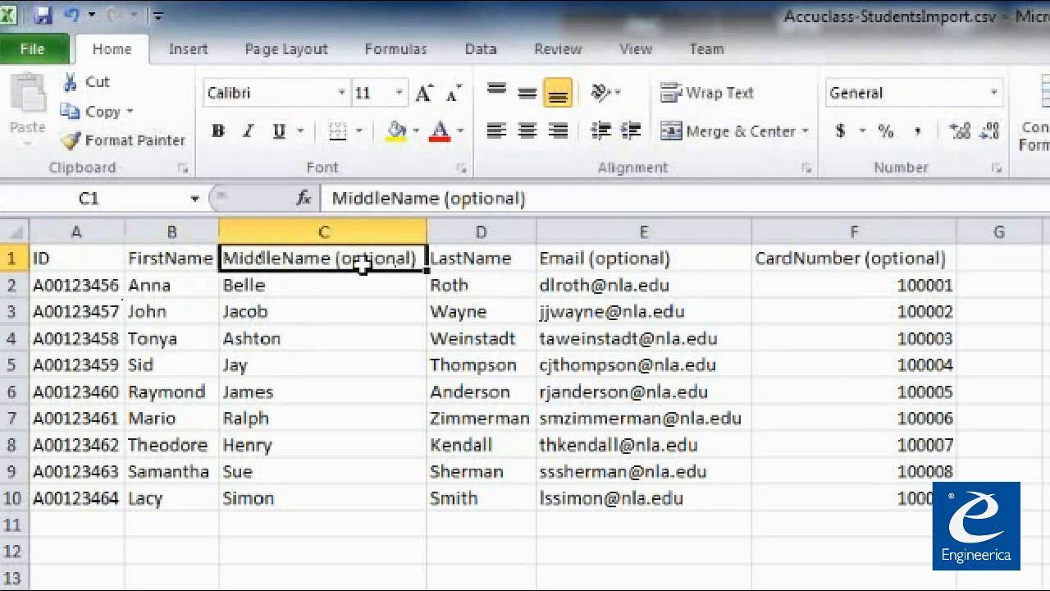
pyautogui.doubleClick(333, 259)
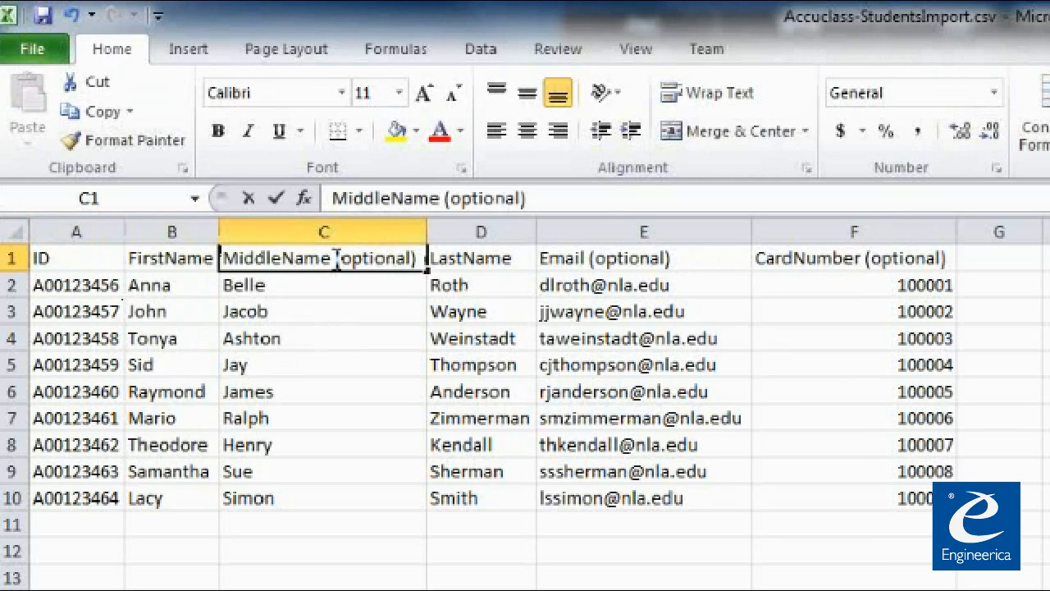
pyautogui.moveTo(320, 260); pyautogui.dragTo(423, 259)
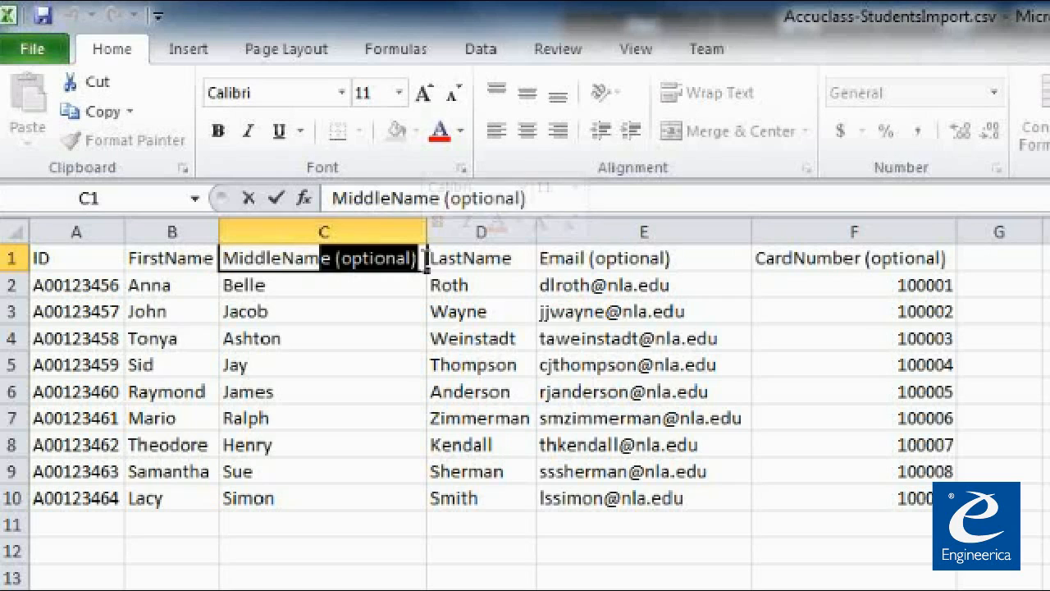
pyautogui.press('Delete')
# Step: Shorten the header in cell E1 to "Email" by removing "(optional)" and its leading space
pyautogui.click(606, 260)
pyautogui.doubleClick(606, 259)
pyautogui.moveTo(589, 259); pyautogui.dragTo(752, 258)
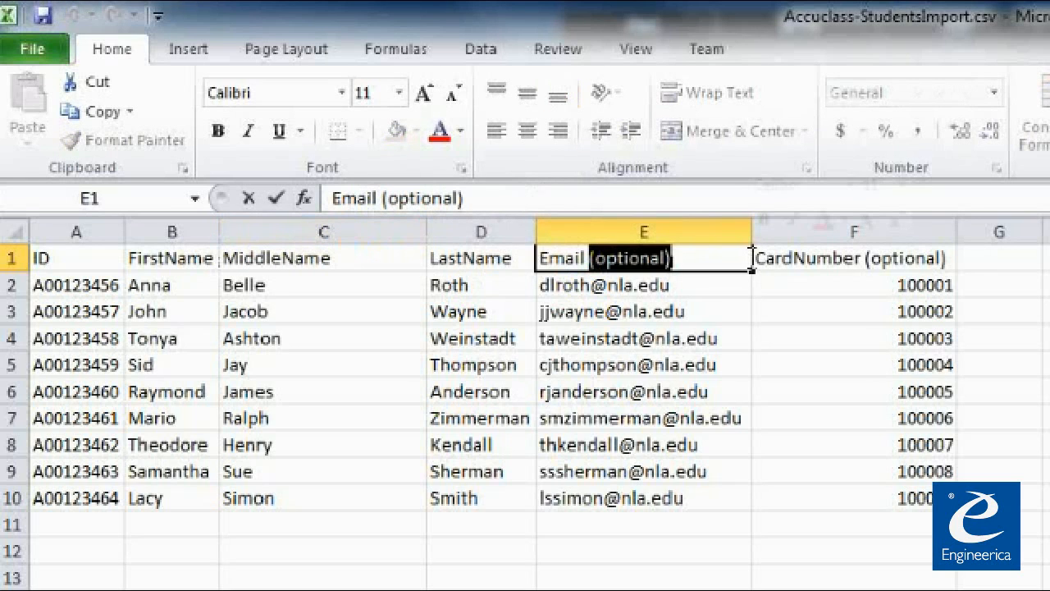
pyautogui.press('Delete')
pyautogui.press('BackSpace')
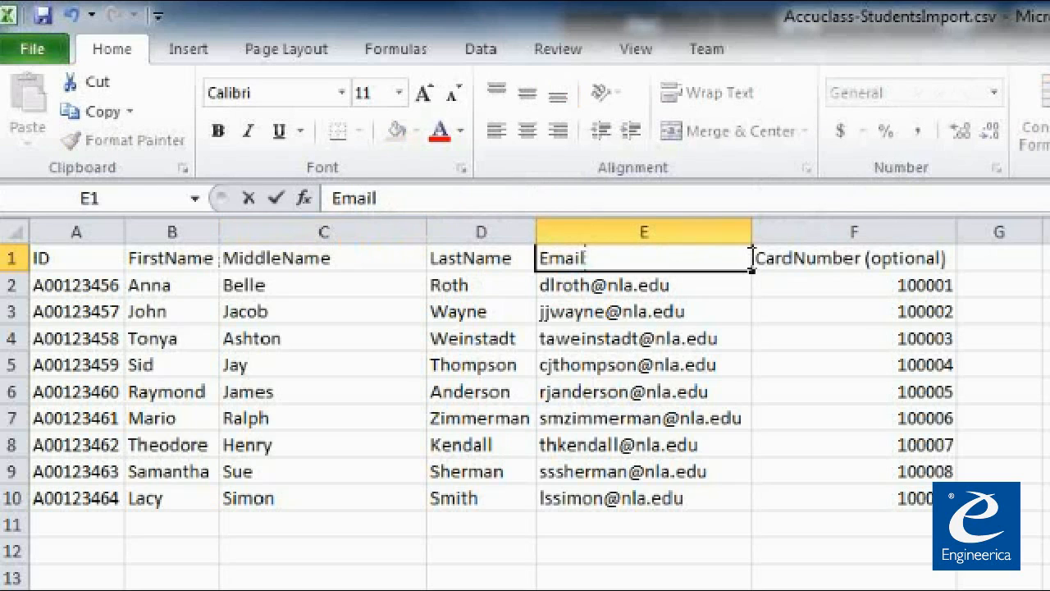
pyautogui.press('Return')
# Step: Remove "(optional)" from the CardNumber column header in cell F1
pyautogui.click(898, 258)
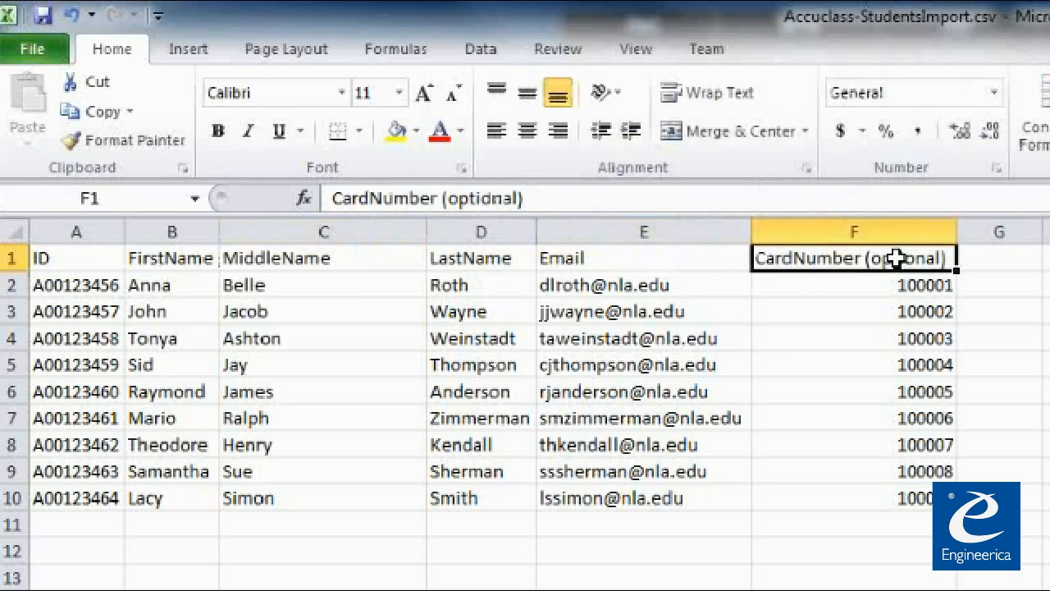
pyautogui.doubleClick(897, 258)
pyautogui.moveTo(871, 258); pyautogui.dragTo(1008, 261)
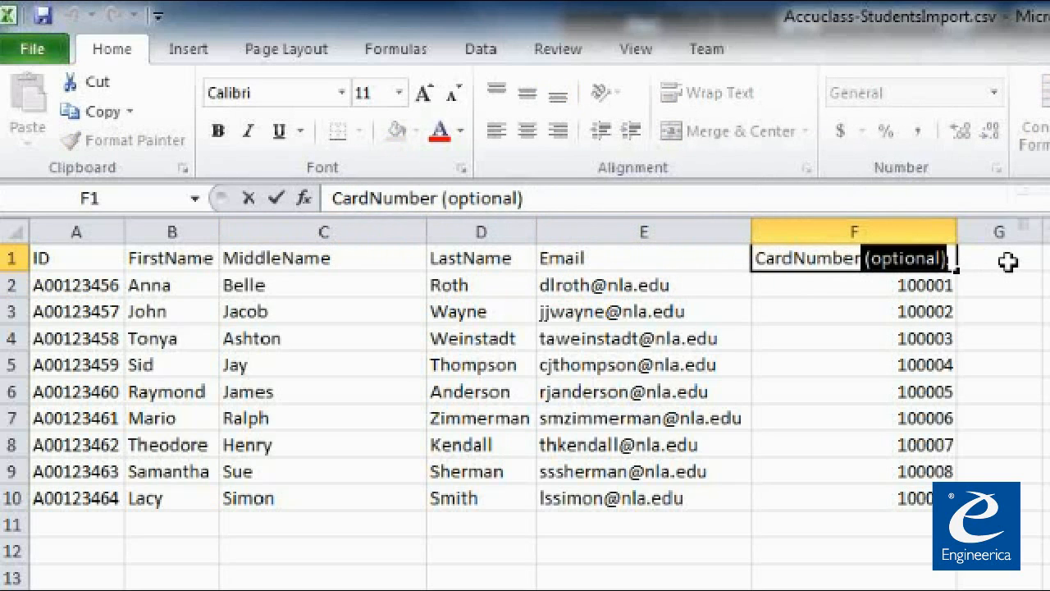
pyautogui.press('Delete')
pyautogui.click(1007, 261)
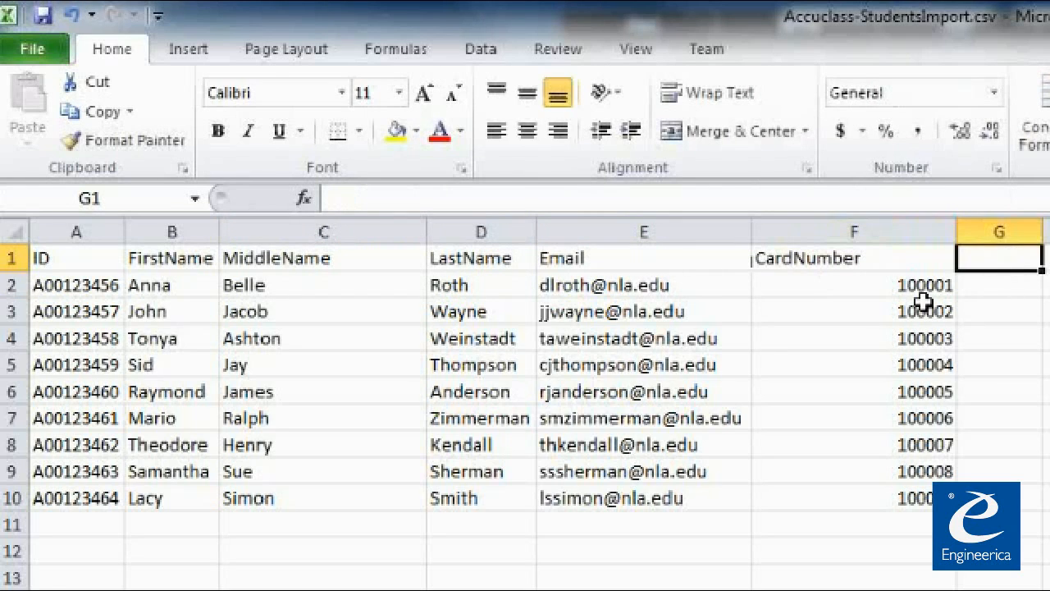
# Step: Save the students import file, keeping the workbook in CSV (Comma delimited) format
pyautogui.click(899, 306)
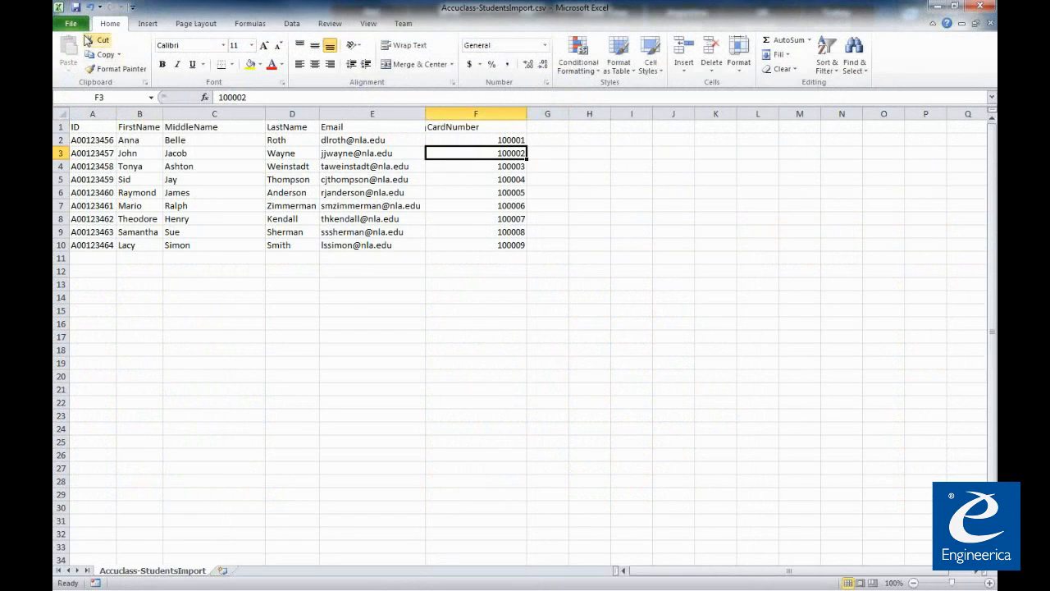
pyautogui.click(77, 7)
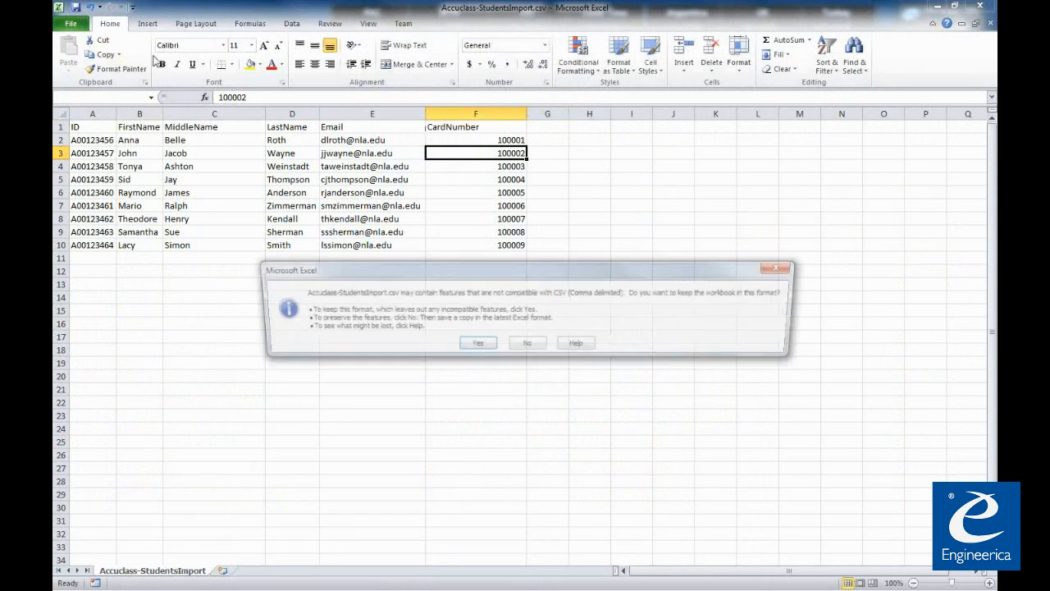
pyautogui.click(472, 346)
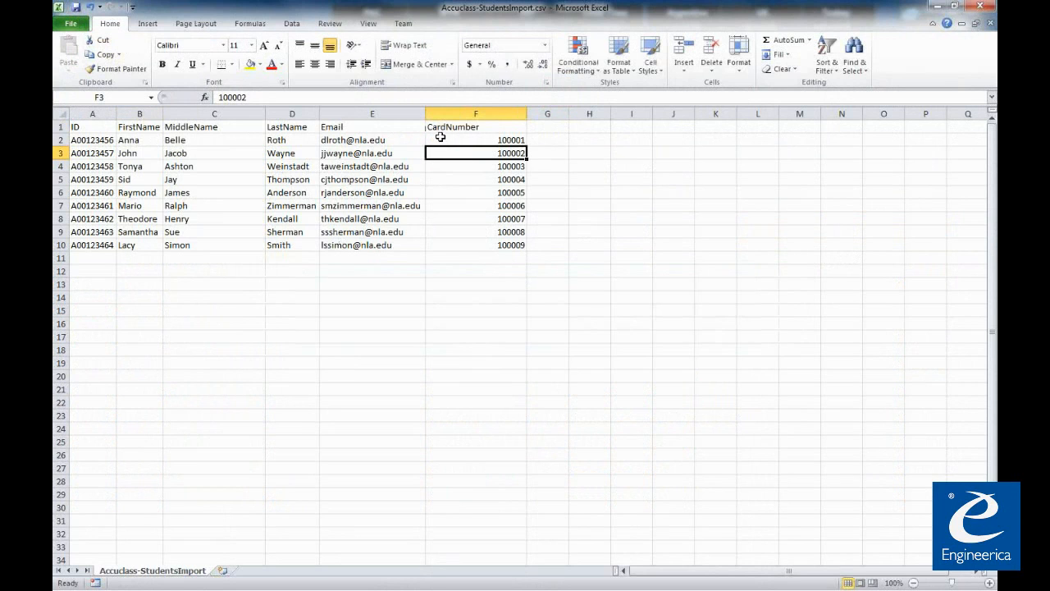
# Step: Compare the student values in the ID column with those in the CardNumber column, rows 2 to 10
pyautogui.click(105, 140)
pyautogui.moveTo(479, 142); pyautogui.dragTo(485, 242)
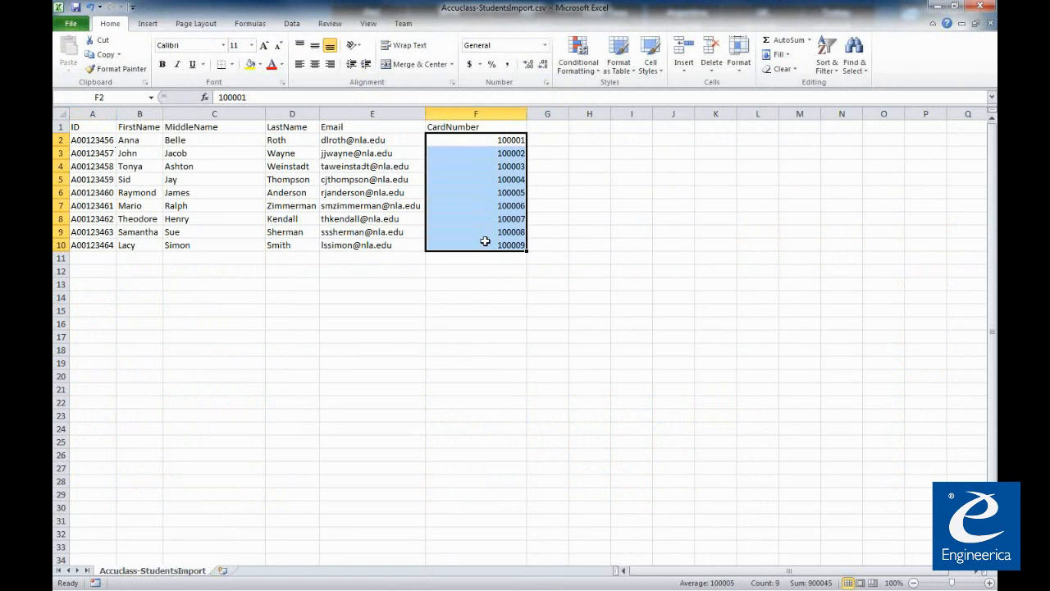
pyautogui.click(97, 140)
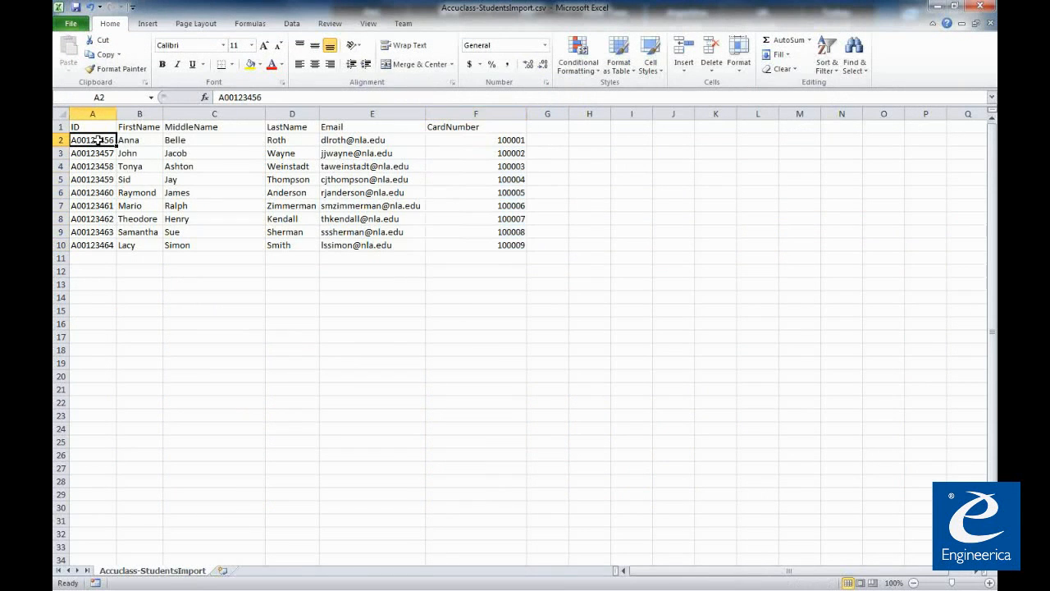
pyautogui.moveTo(97, 140); pyautogui.dragTo(93, 244)
pyautogui.moveTo(462, 140); pyautogui.dragTo(467, 241)
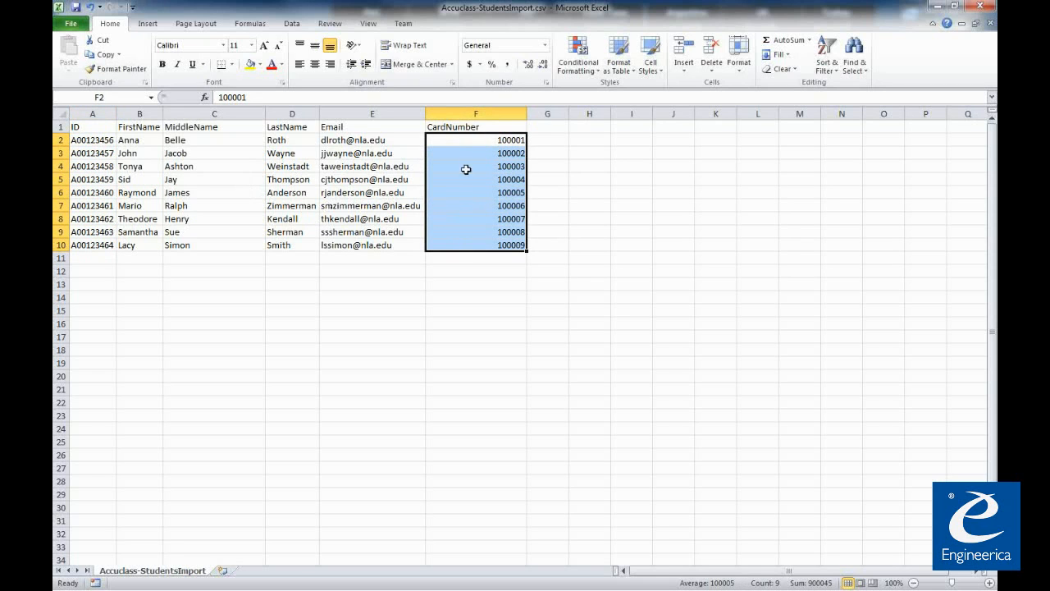
# Step: Close the workbook, saving it over Accuclass-StudentsImport.csv on the desktop and keeping the CSV (Comma delimited) format
pyautogui.click(979, 8)
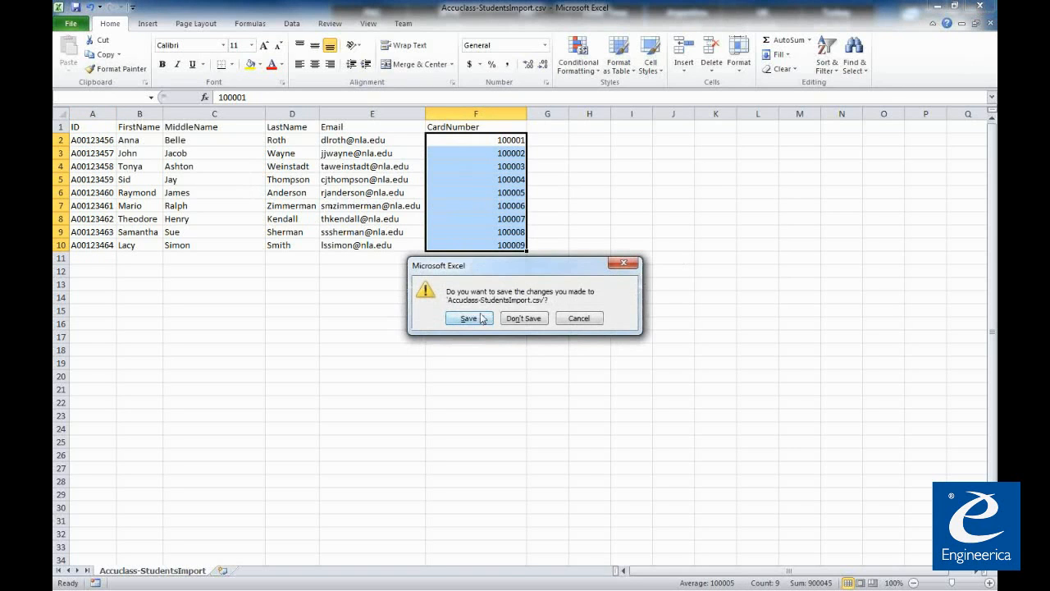
pyautogui.click(471, 319)
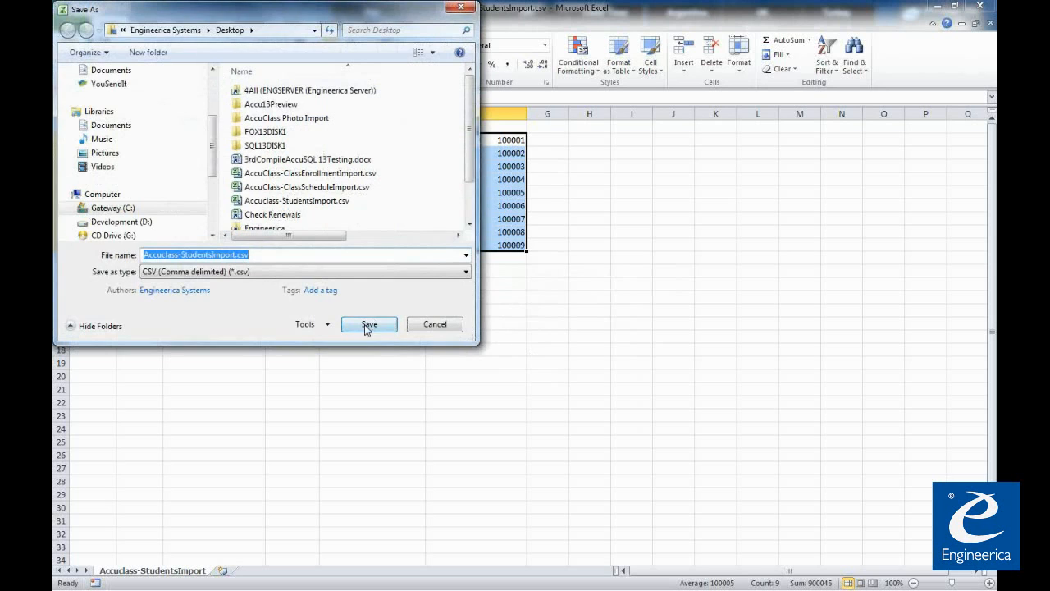
pyautogui.click(370, 324)
pyautogui.click(565, 303)
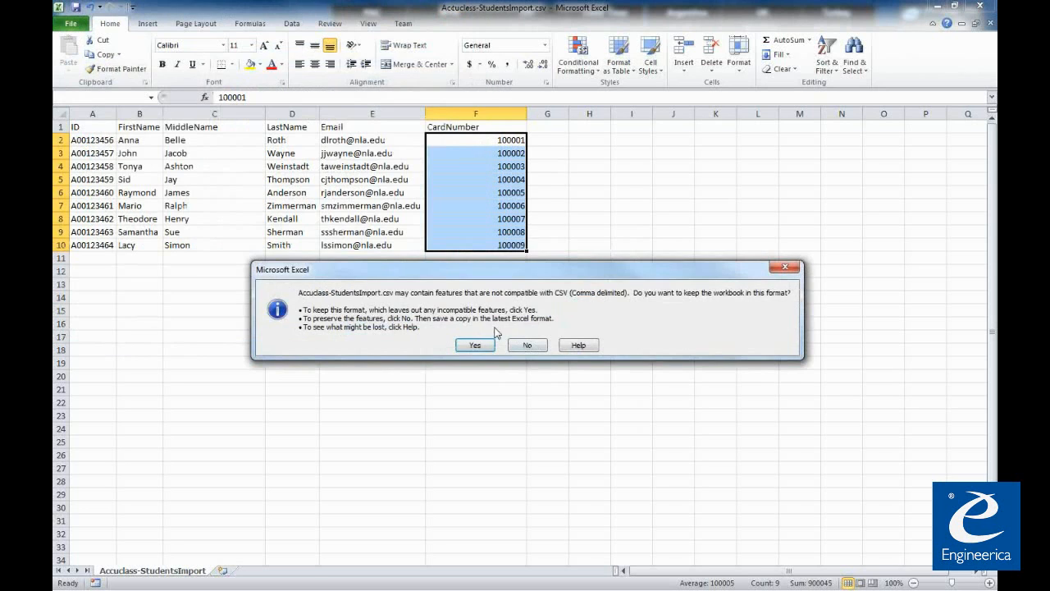
pyautogui.click(476, 346)
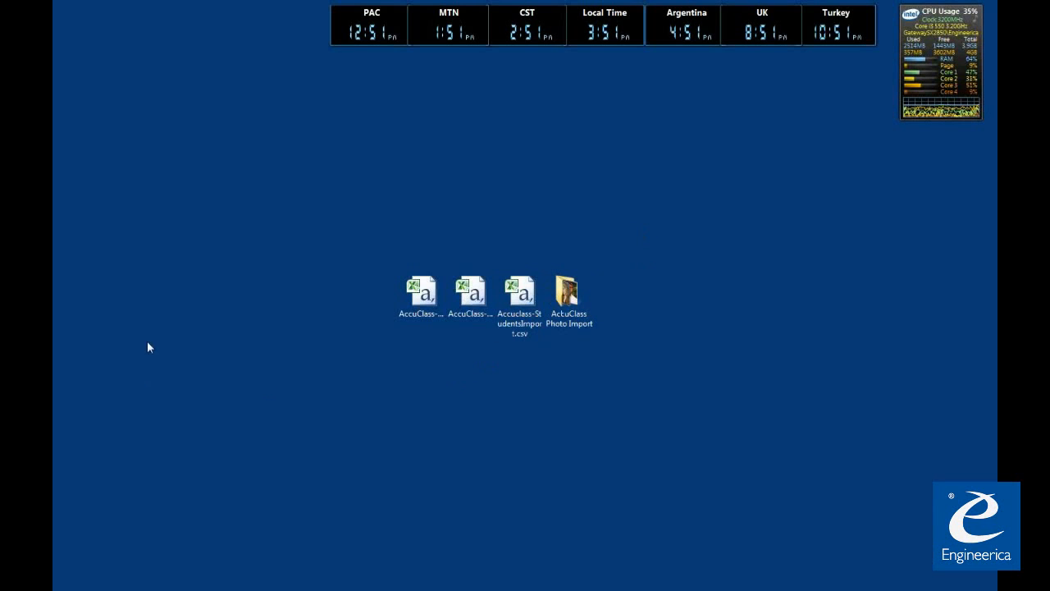
# Step: Switch to Firefox and upload Accuclass-StudentsImport.csv from the desktop on the Import Data page
pyautogui.hotkey('alt', 'Tab')
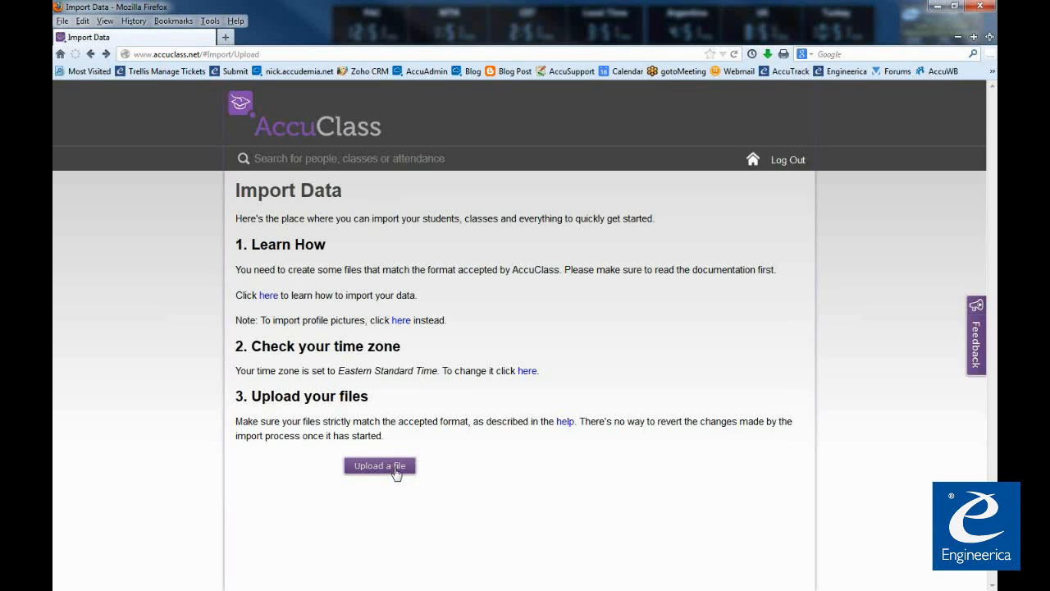
pyautogui.click(376, 470)
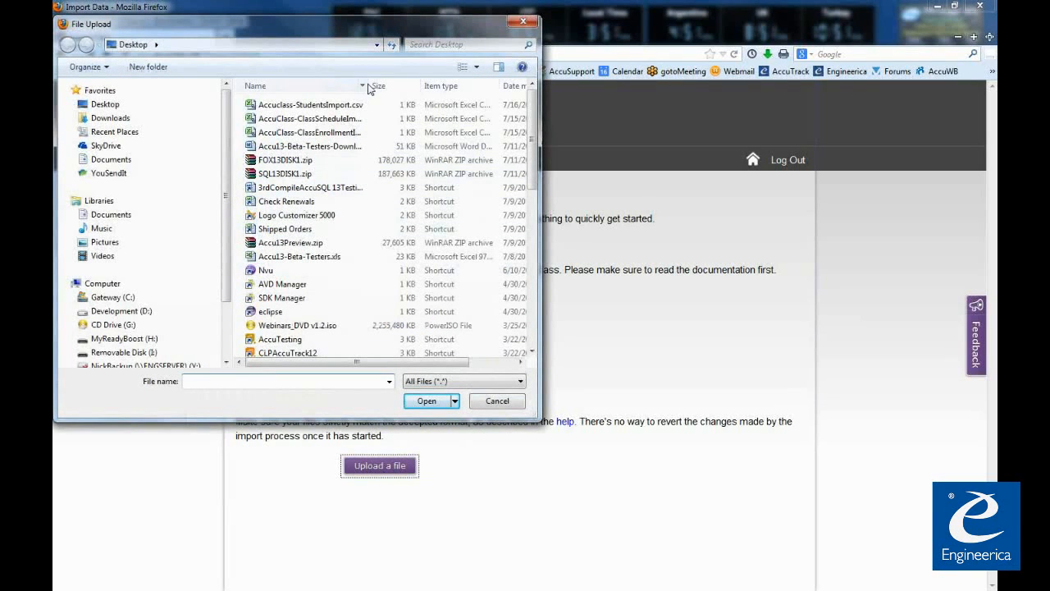
pyautogui.click(333, 105)
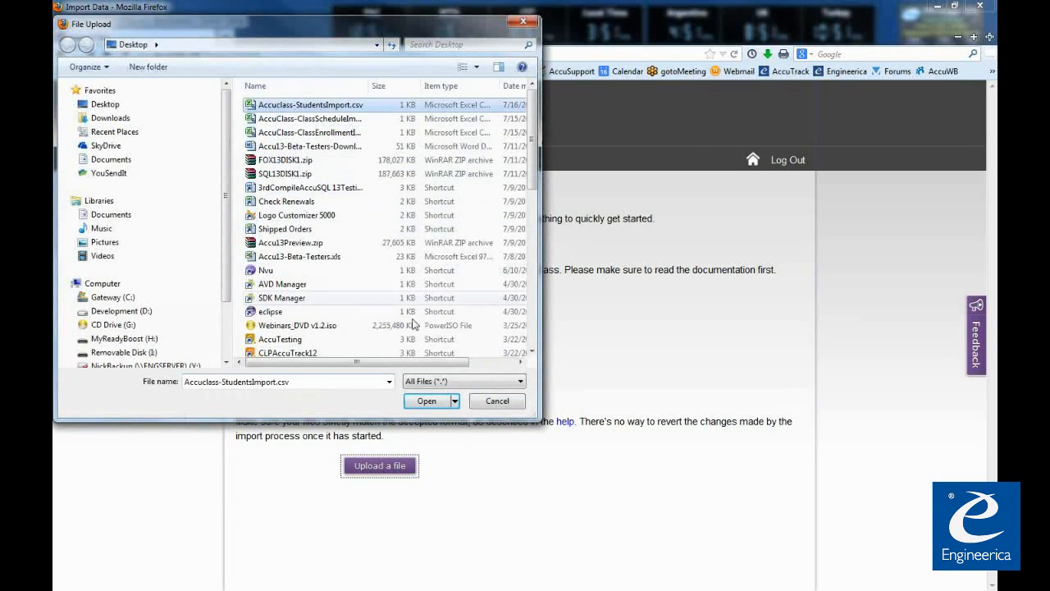
pyautogui.click(426, 402)
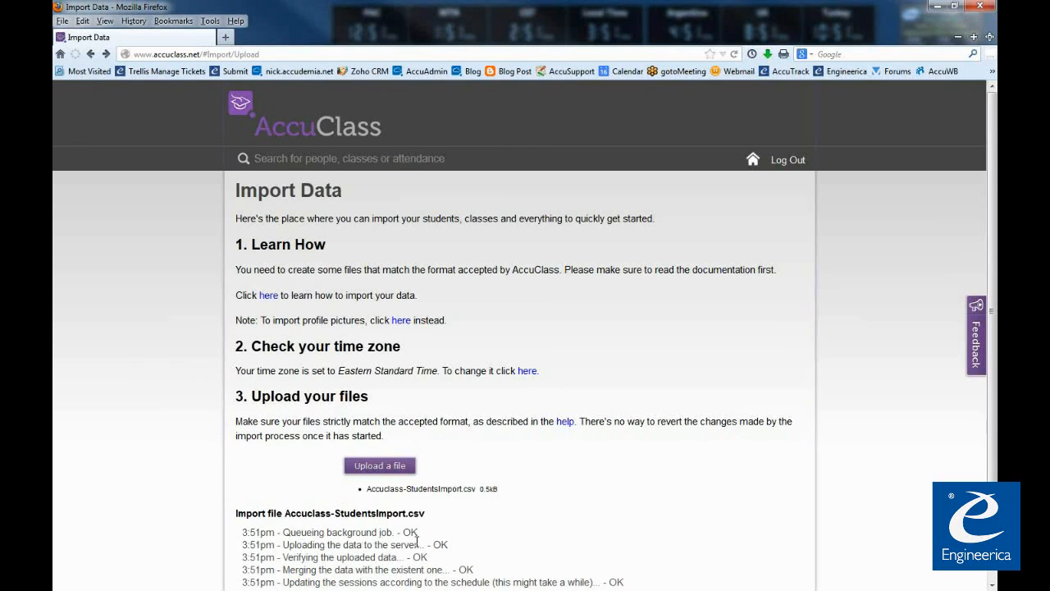
# Step: Review the import log for Accuclass-StudentsImport.csv down to its final status line
pyautogui.scroll(-1, 413, 553)
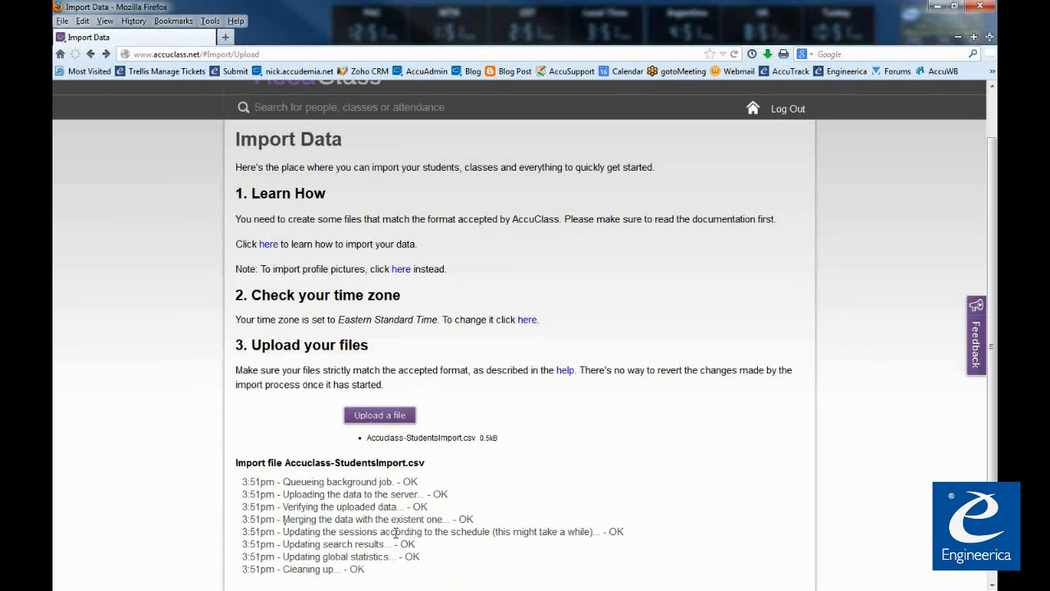
pyautogui.scroll(-1, 349, 569)
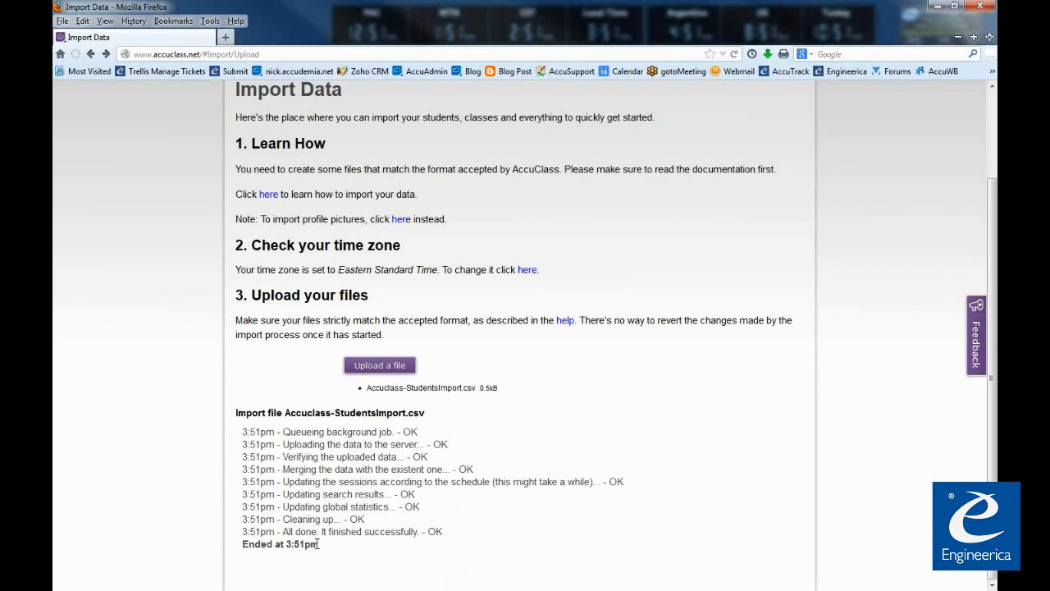
pyautogui.moveTo(284, 531); pyautogui.dragTo(451, 539)
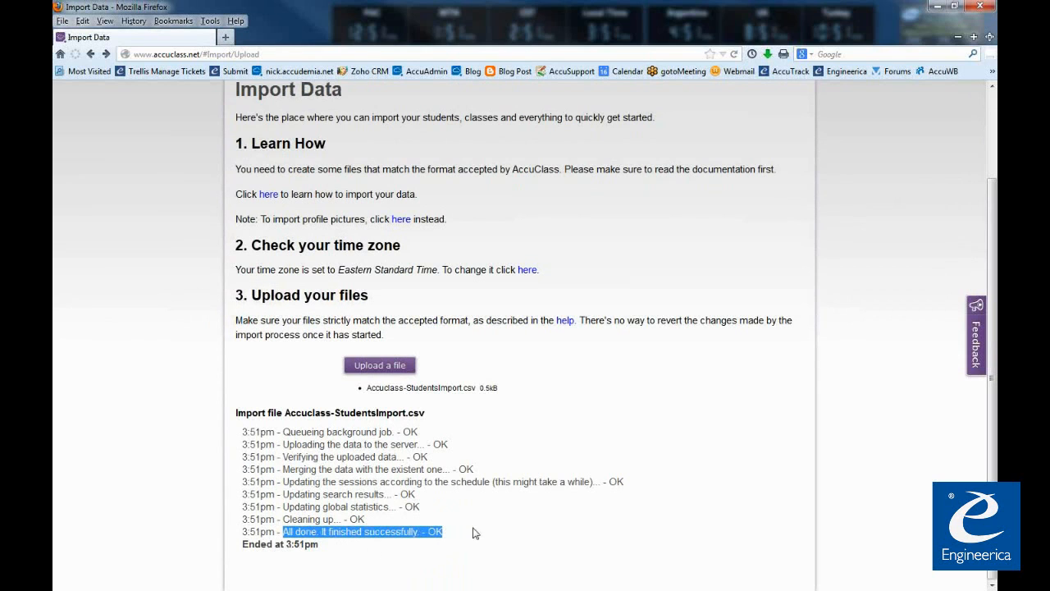
pyautogui.click(349, 534)
pyautogui.scroll(2, 537, 457)
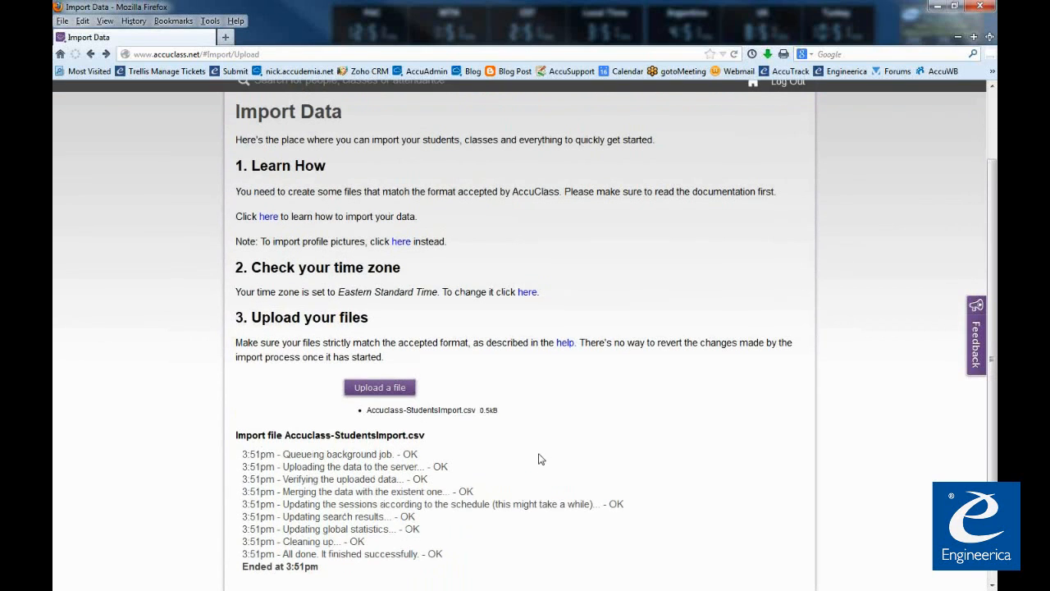
# Step: Return to the AccuClass home page and look through the full student list for the imported students
pyautogui.click(345, 113)
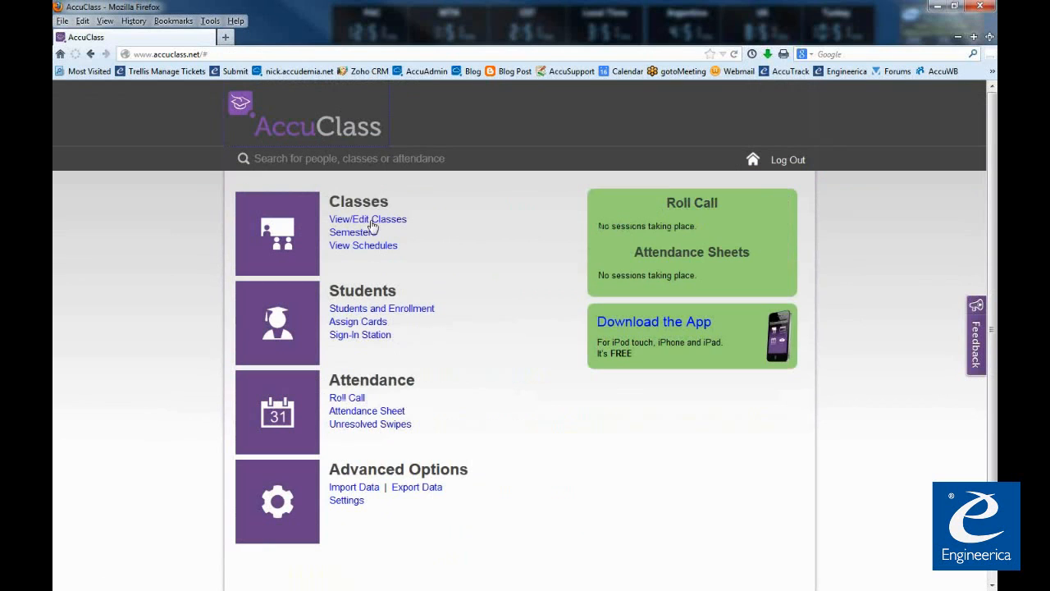
pyautogui.click(370, 309)
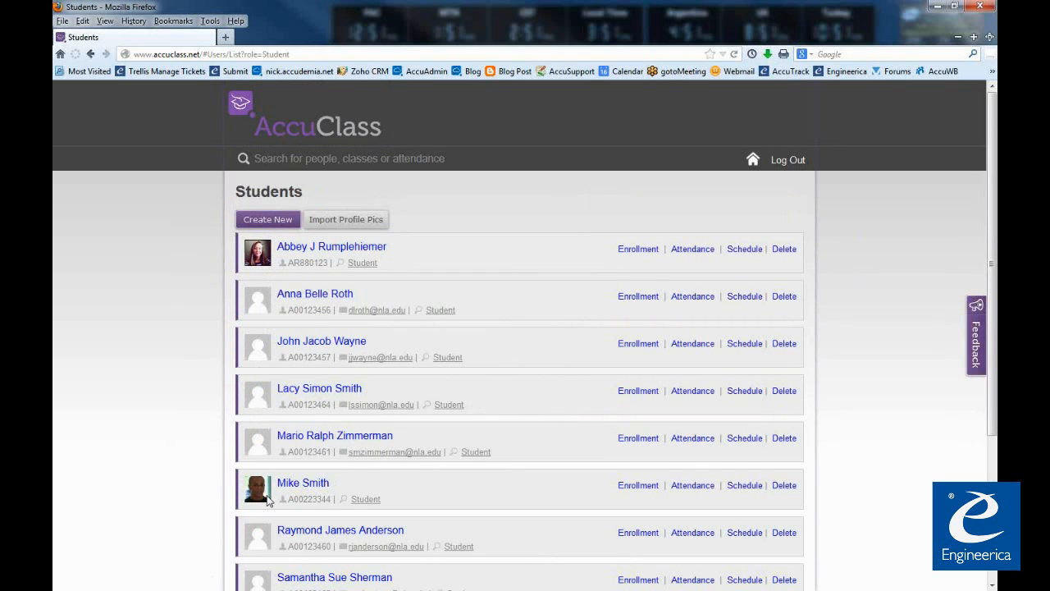
pyautogui.scroll(-4, 287, 493)
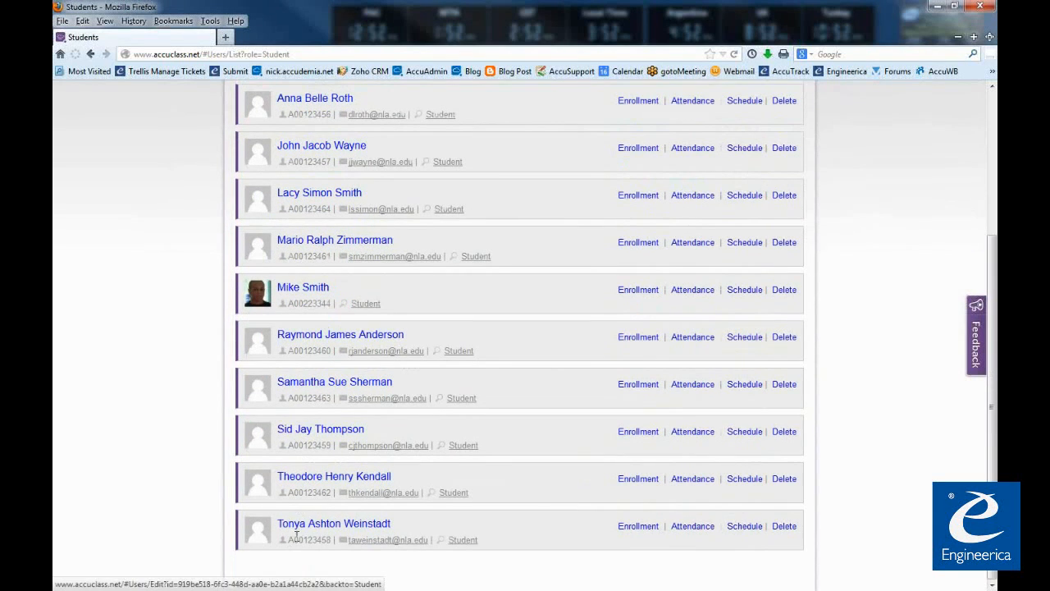
pyautogui.scroll(3, 311, 343)
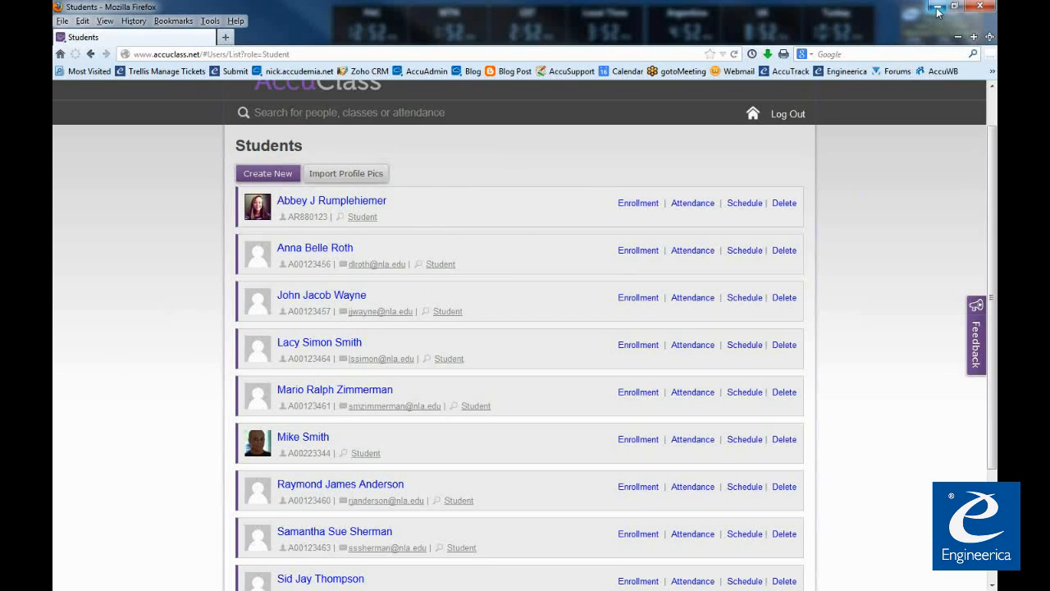
# Step: Open the Import Profile Pictures page from the student list, and reopen it from the Import Data page's profile pictures link
pyautogui.click(366, 179)
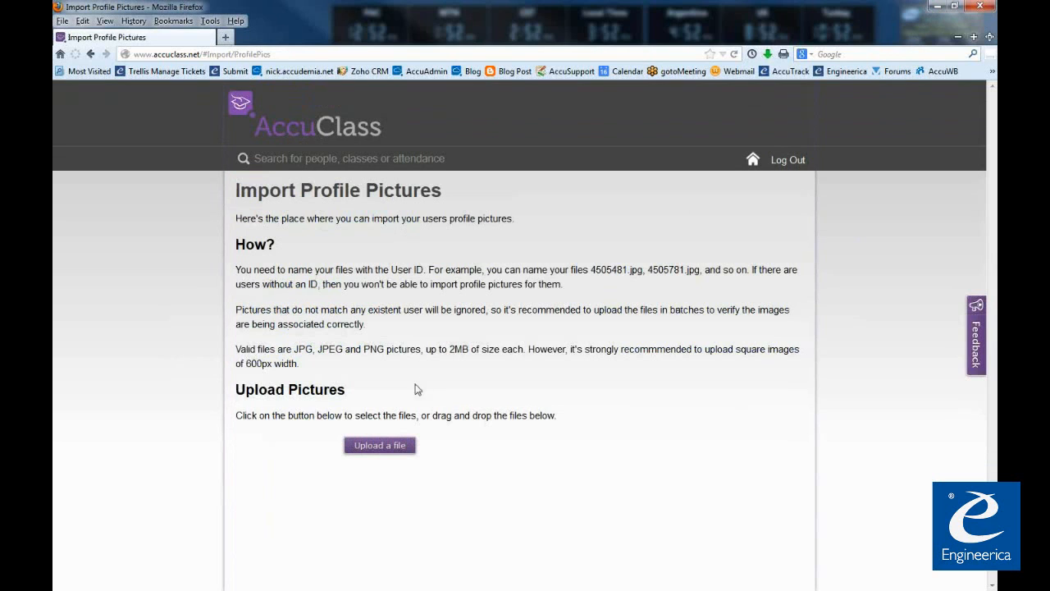
pyautogui.click(752, 159)
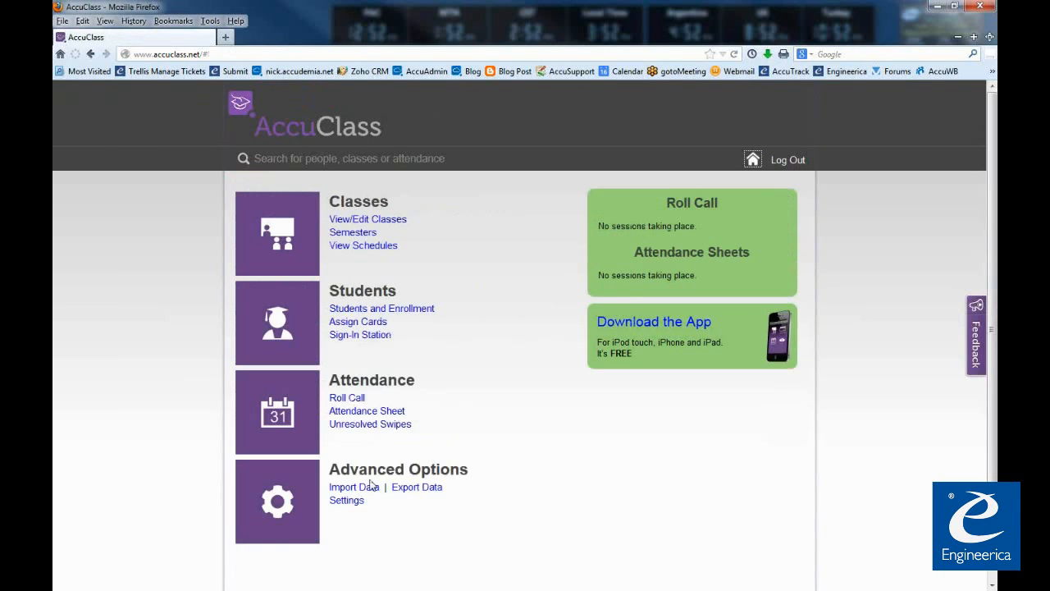
pyautogui.click(355, 487)
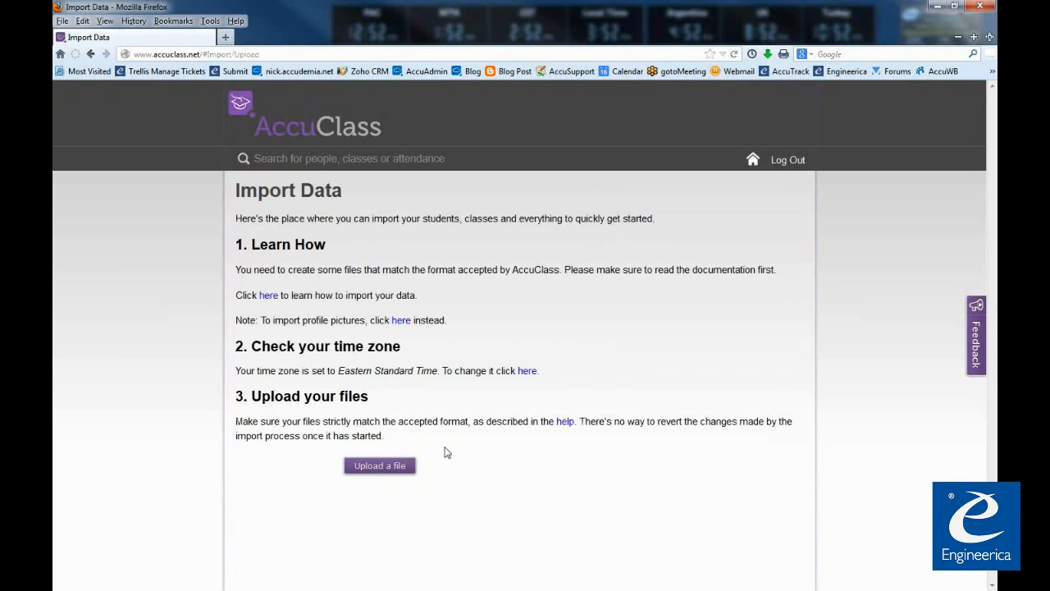
pyautogui.click(400, 320)
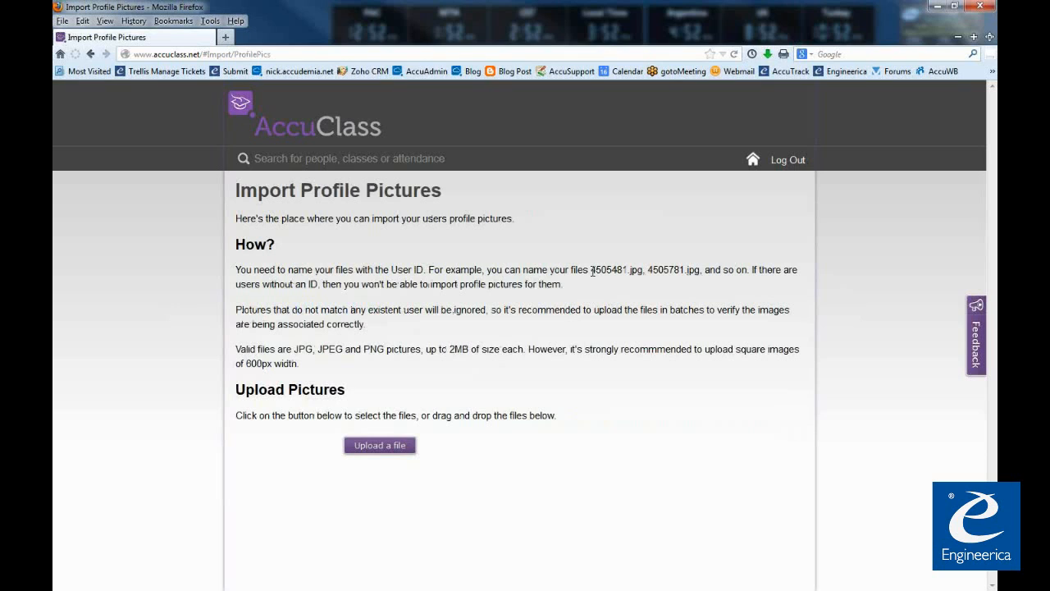
# Step: Review the page's picture naming examples and compare them with the file names in the desktop's AccuClass Photo Import folder
pyautogui.moveTo(603, 271); pyautogui.dragTo(645, 271)
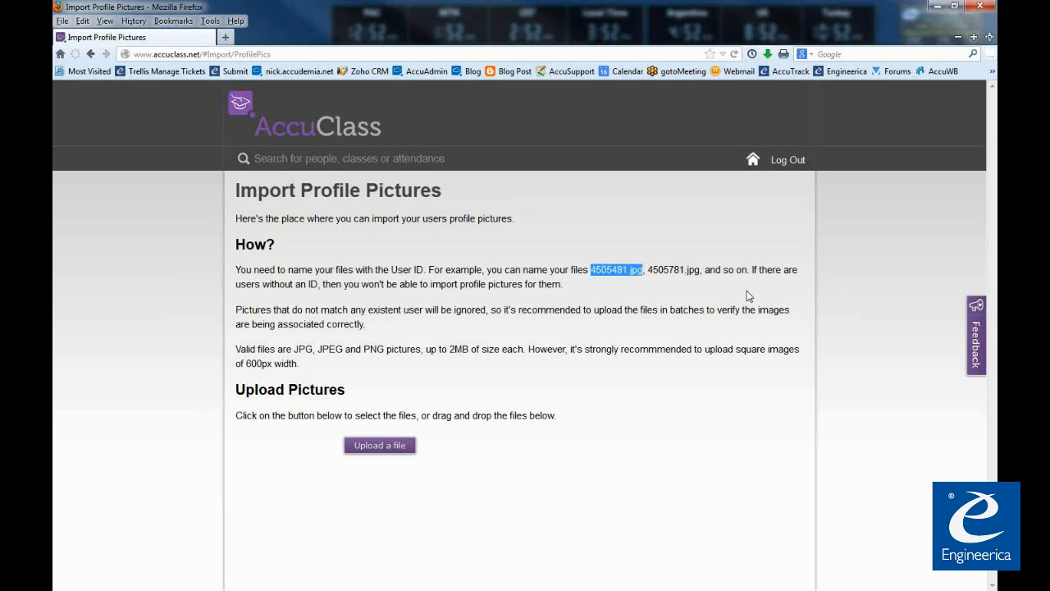
pyautogui.moveTo(649, 270); pyautogui.dragTo(703, 272)
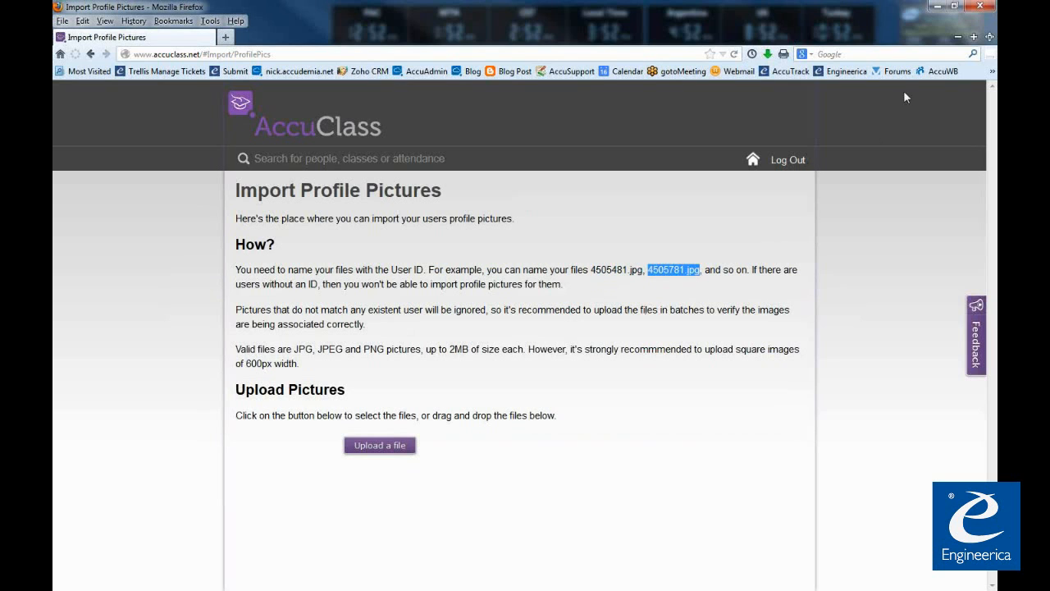
pyautogui.click(938, 6)
pyautogui.click(572, 307)
pyautogui.doubleClick(572, 306)
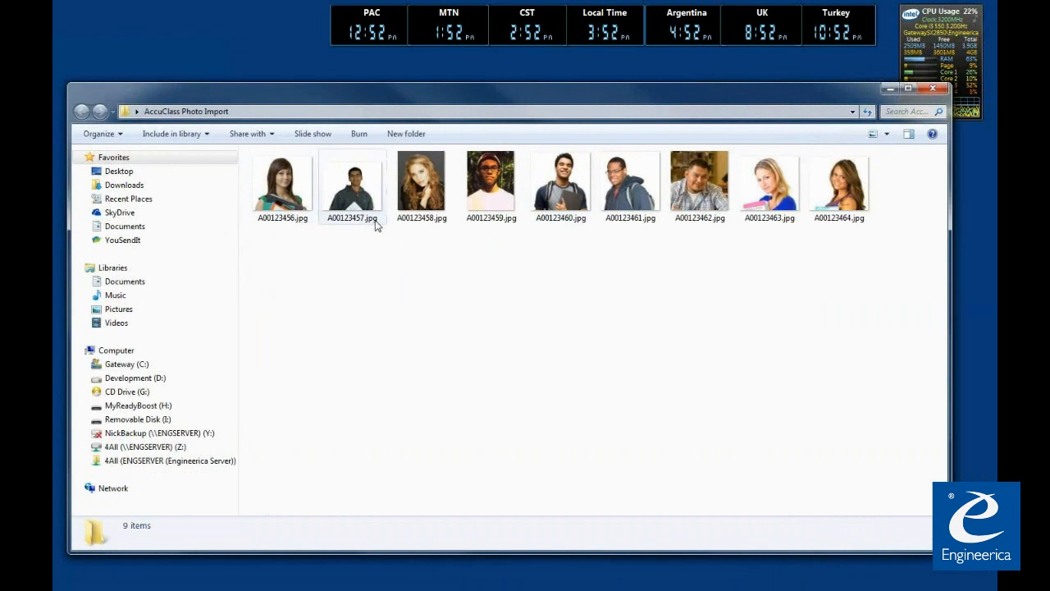
pyautogui.click(926, 92)
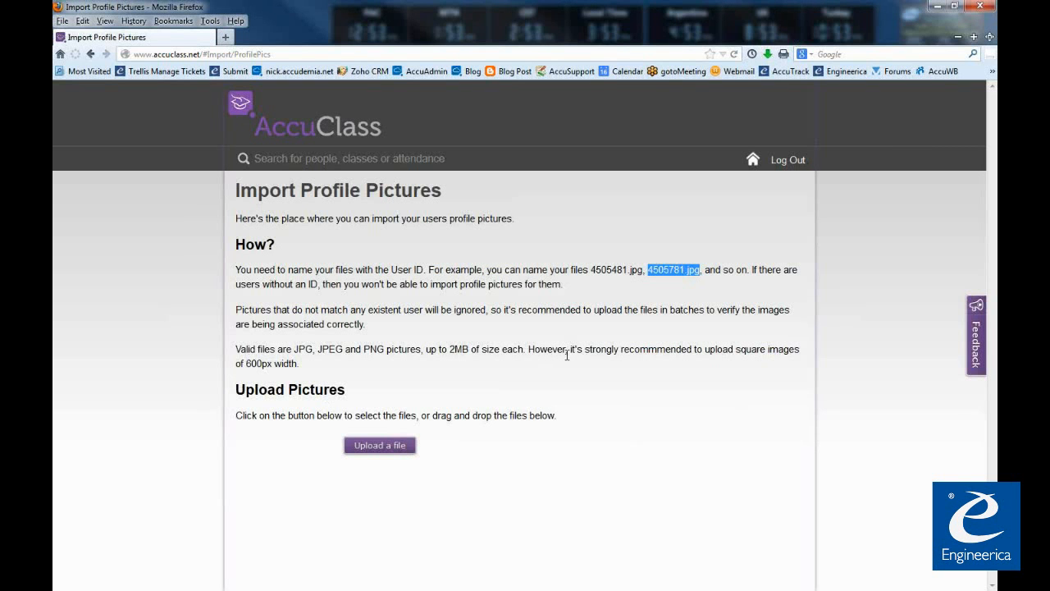
pyautogui.click(613, 284)
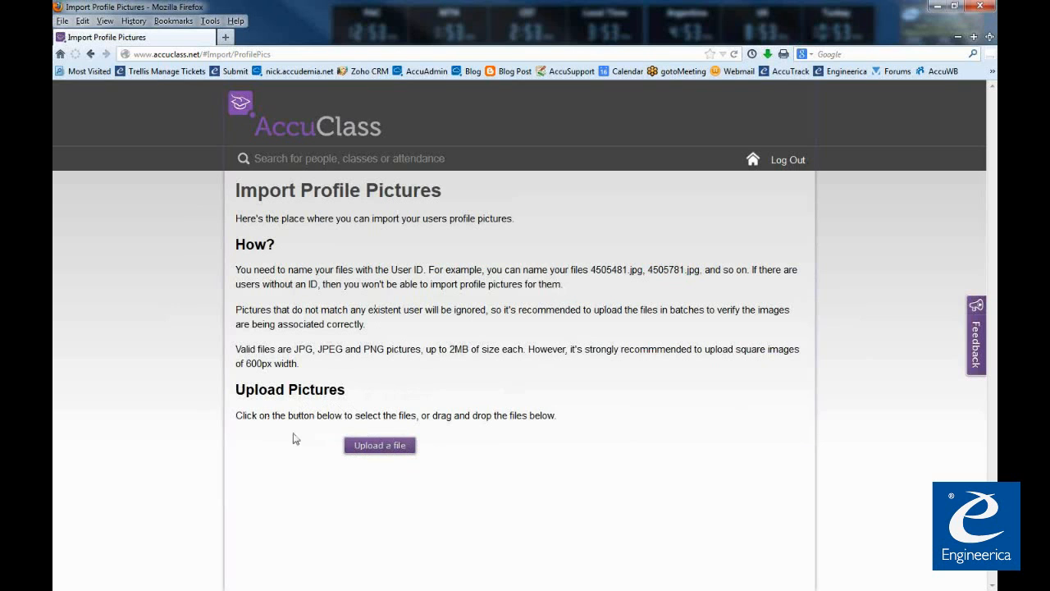
# Step: Upload all the pictures in the desktop's AccuClass Photo Import folder as profile pictures
pyautogui.click(378, 450)
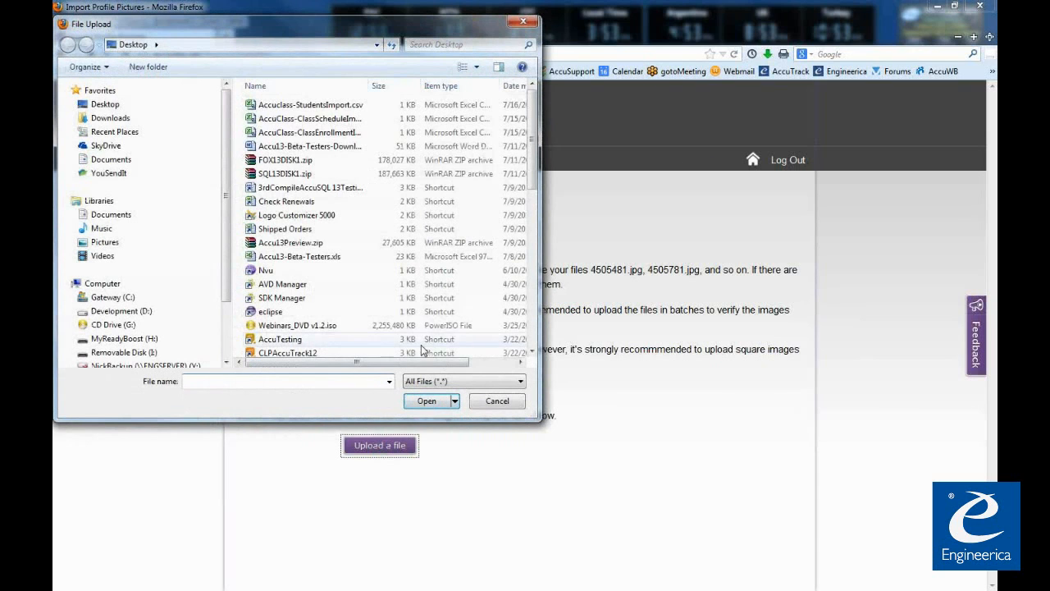
pyautogui.scroll(5, 328, 205)
pyautogui.doubleClick(308, 174)
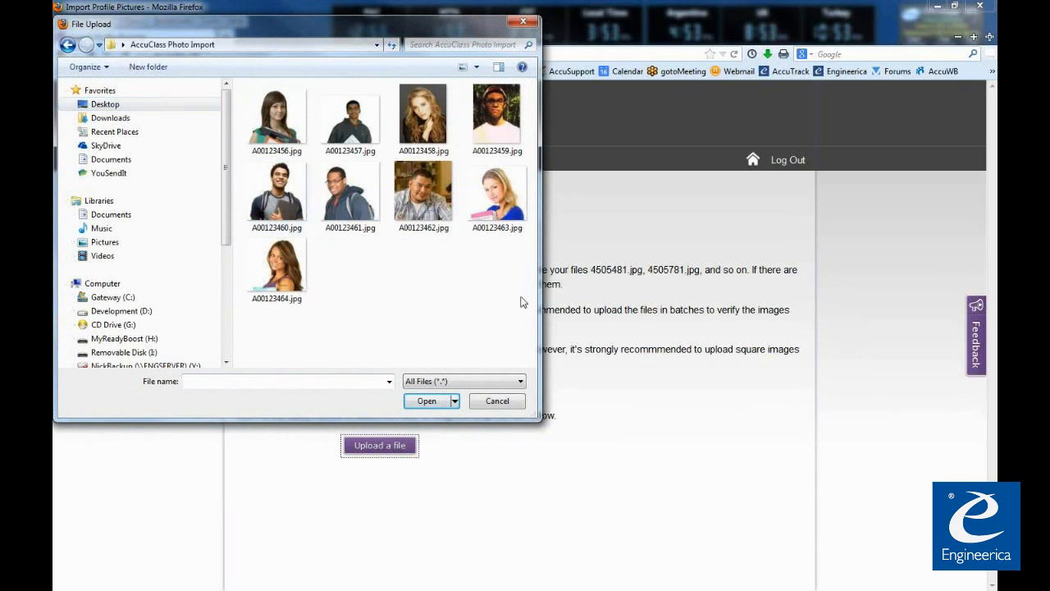
pyautogui.moveTo(509, 322); pyautogui.dragTo(256, 121)
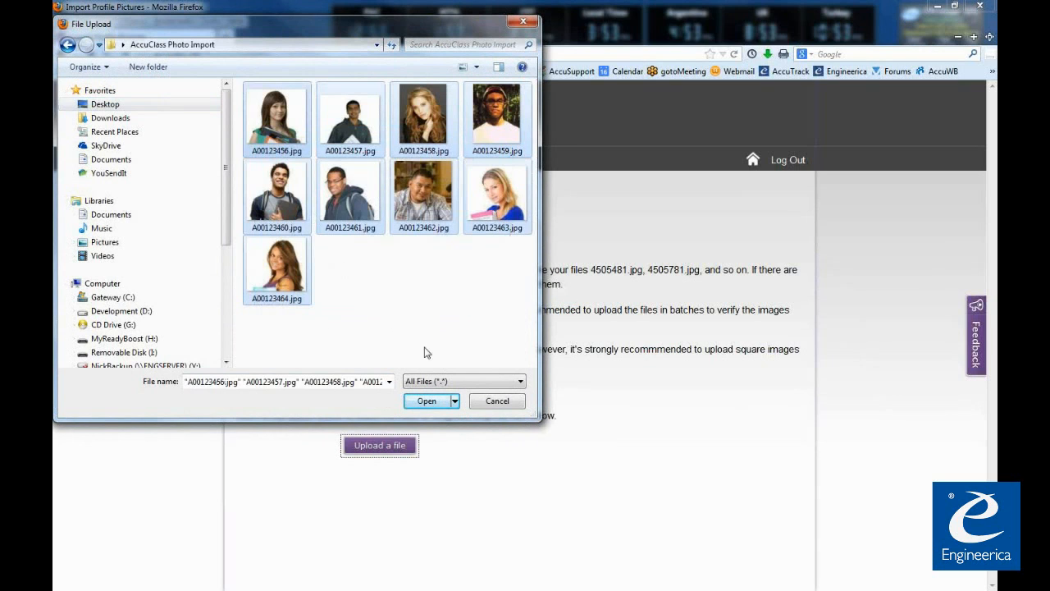
pyautogui.moveTo(507, 340); pyautogui.dragTo(287, 122)
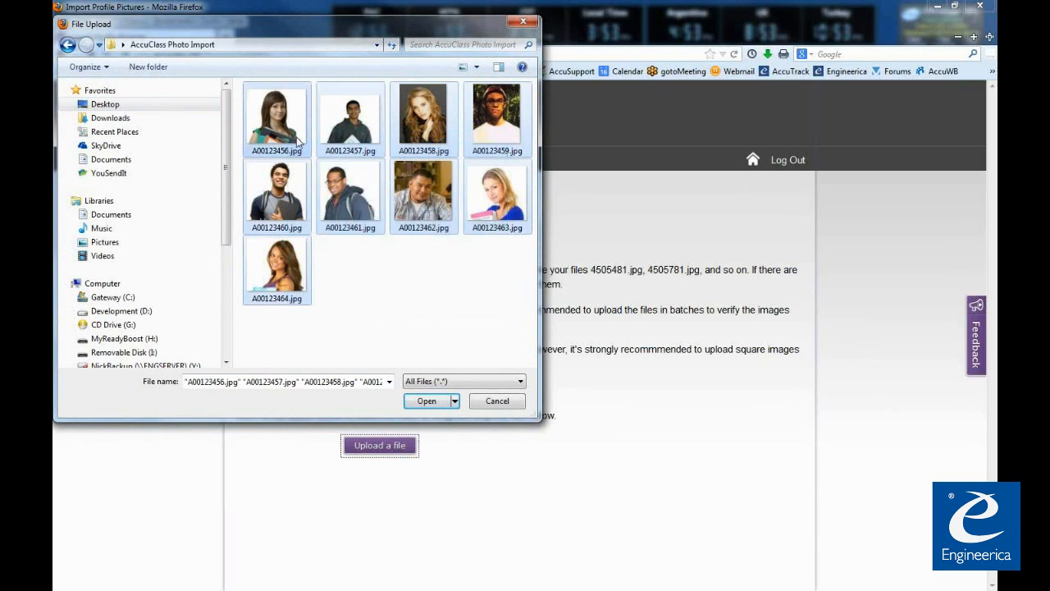
pyautogui.click(402, 293)
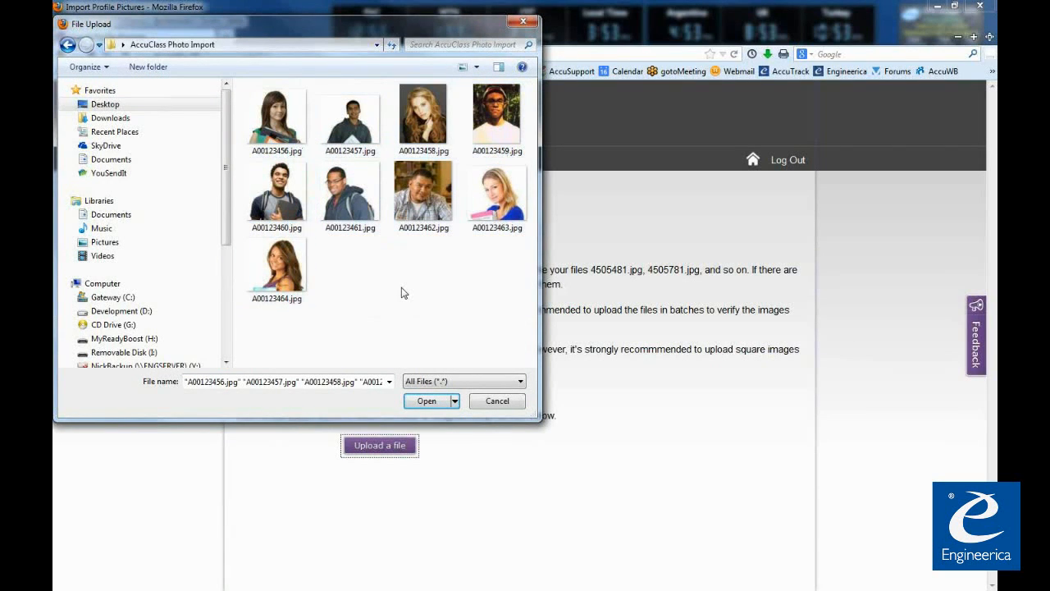
pyautogui.hotkey('ctrl', 'a')
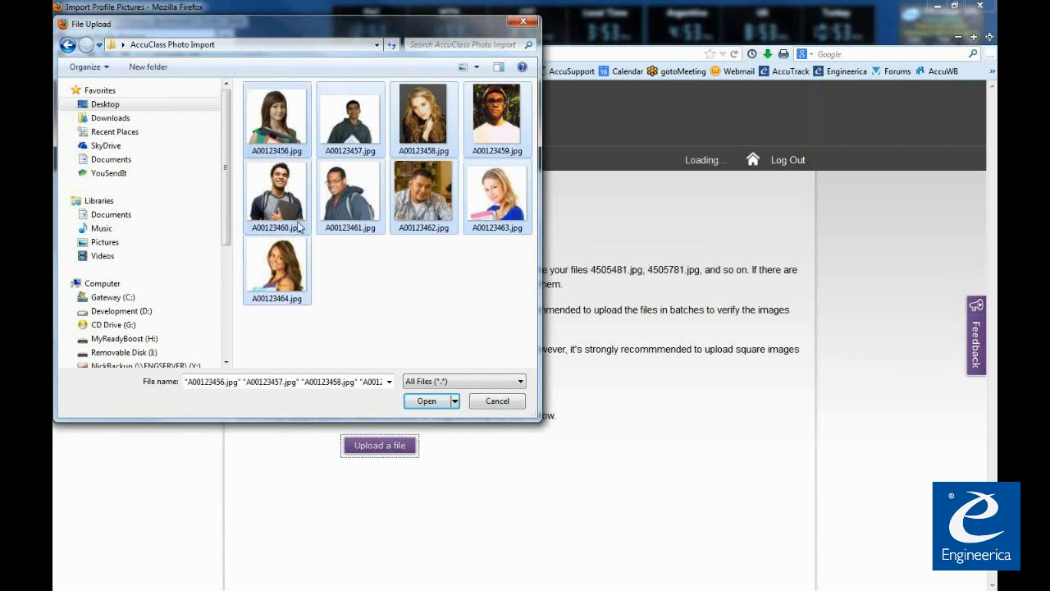
pyautogui.click(427, 401)
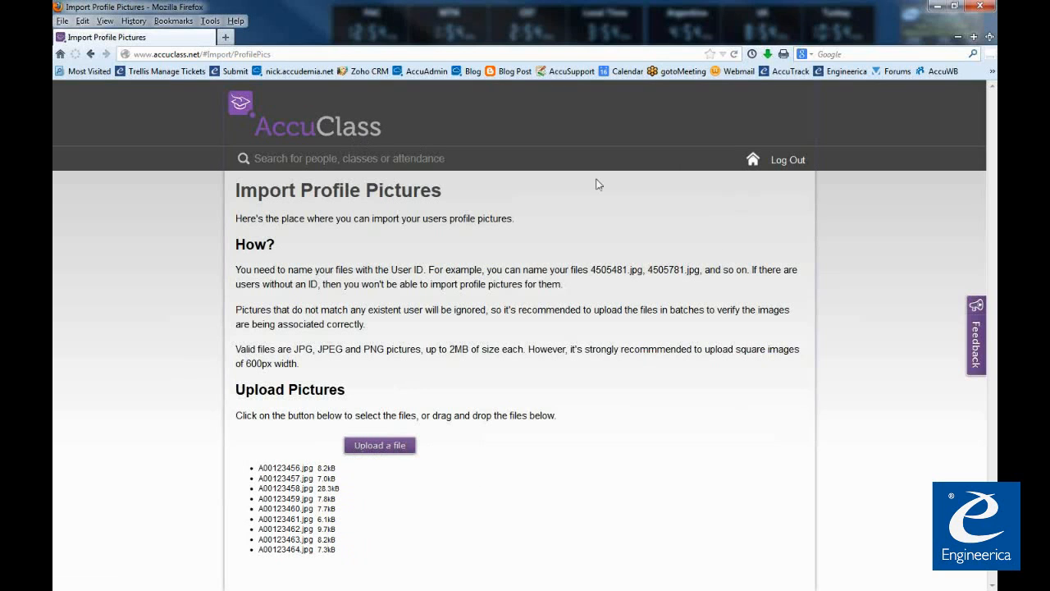
# Step: Return to the AccuClass student list and check the profile picture beside each student
pyautogui.click(753, 161)
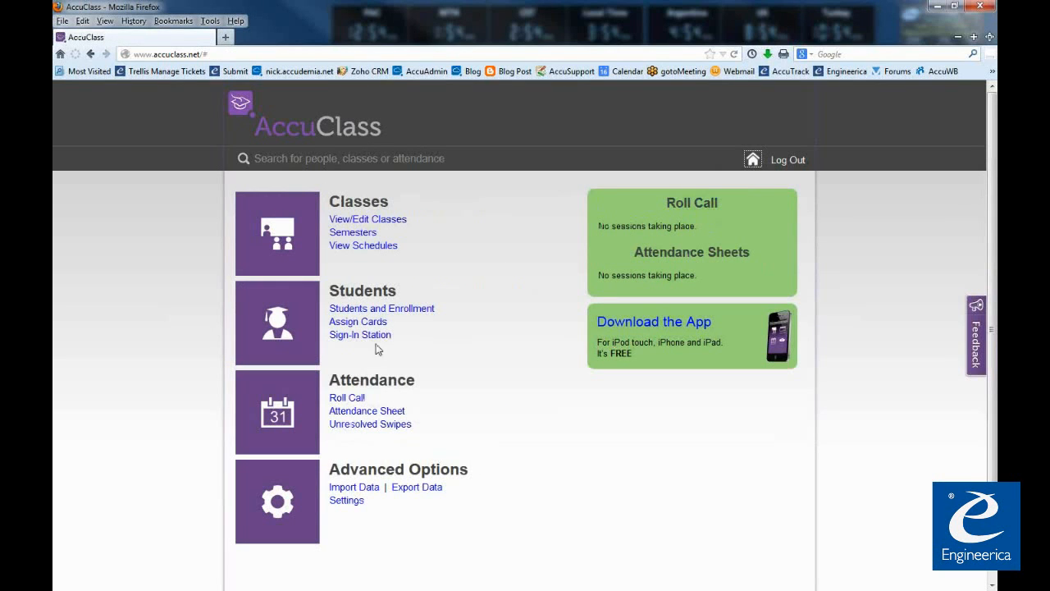
pyautogui.click(354, 311)
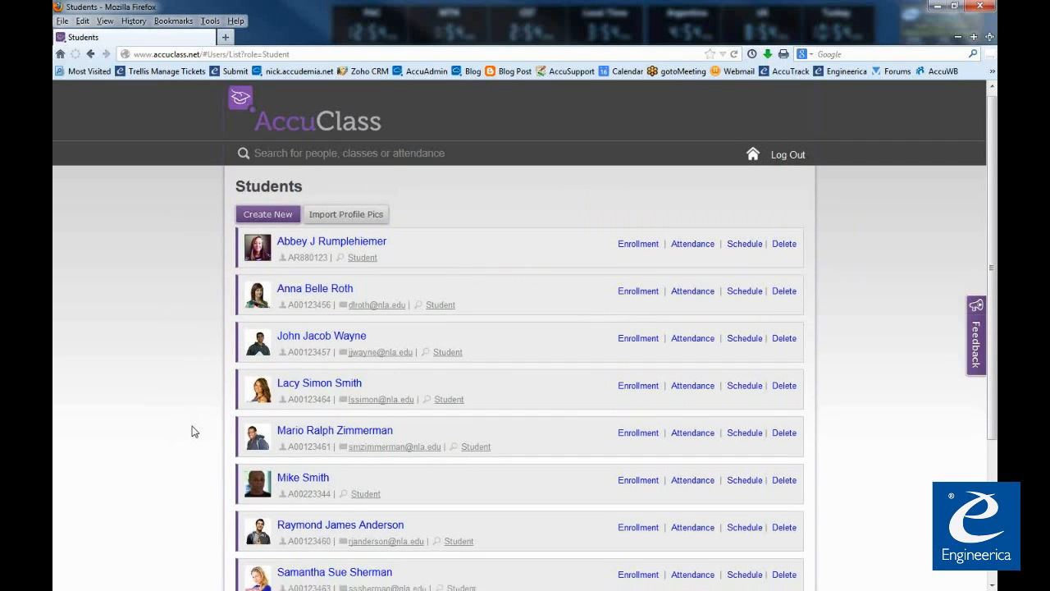
pyautogui.scroll(-4, 201, 451)
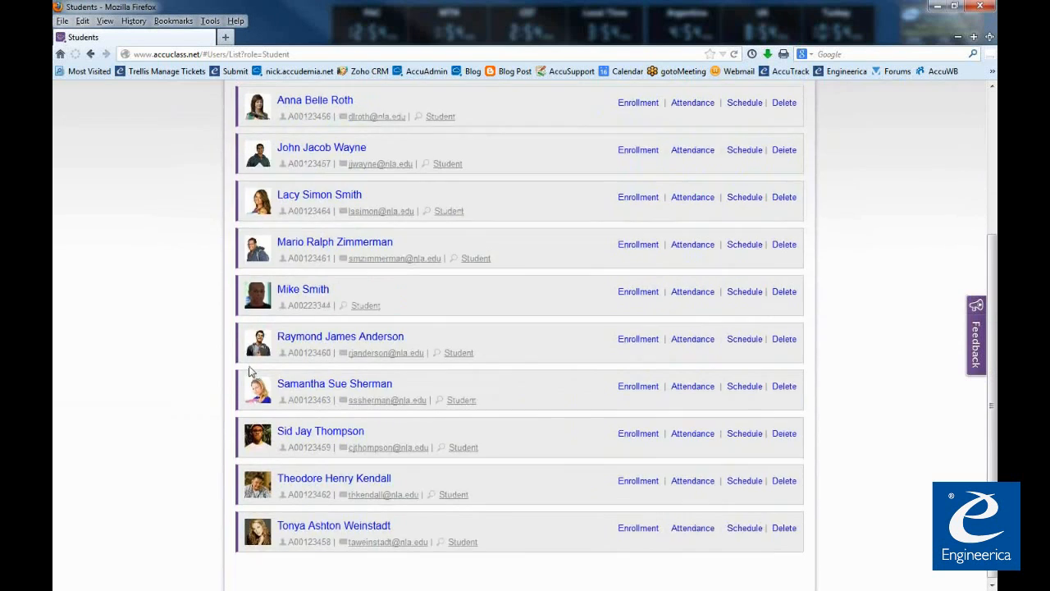
pyautogui.scroll(4, 257, 361)
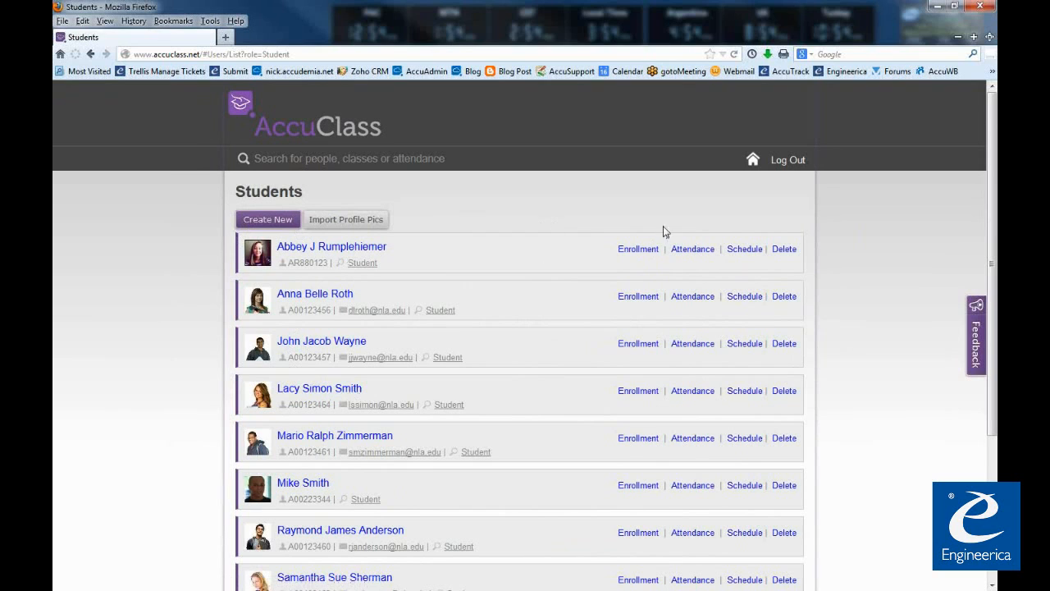
# Step: Go back to the AccuClass home page and open the Import Data page
pyautogui.click(753, 159)
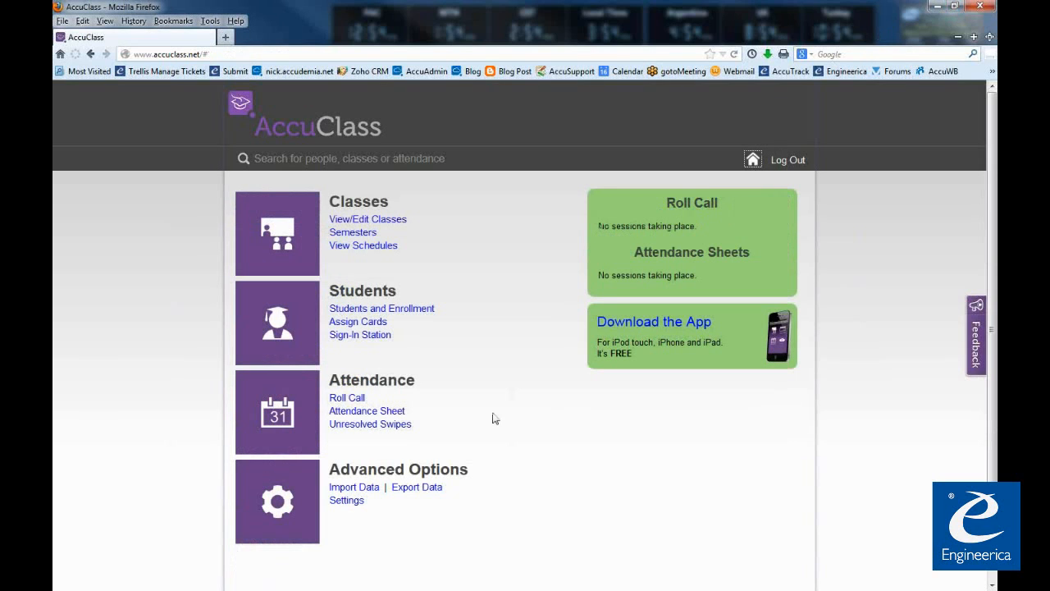
pyautogui.click(354, 488)
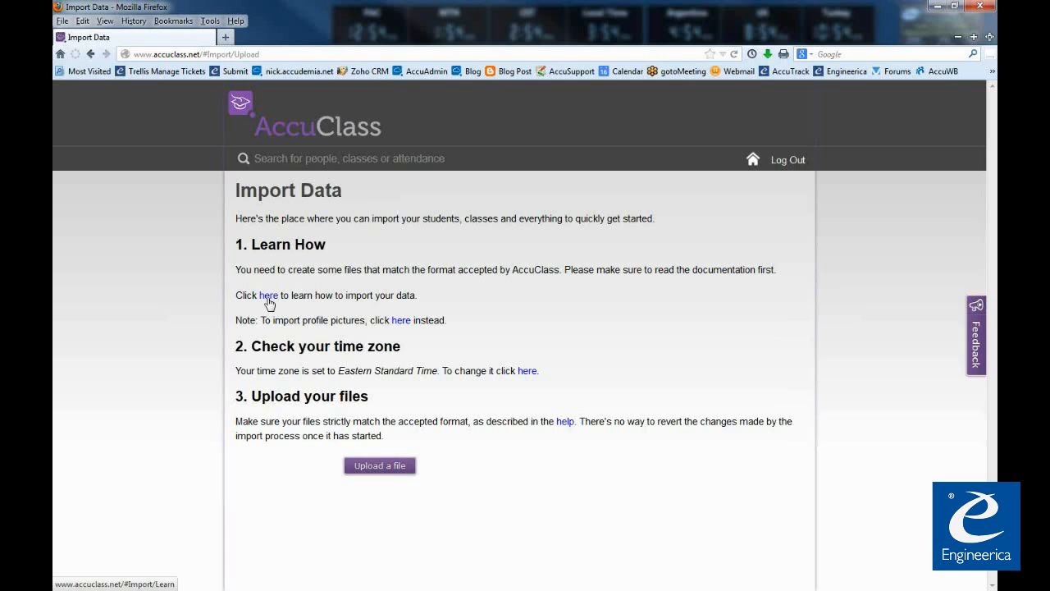
# Step: Open AccuClass-ClassScheduleImport.csv from the desktop in Excel and fit columns A to E to their contents
pyautogui.click(938, 7)
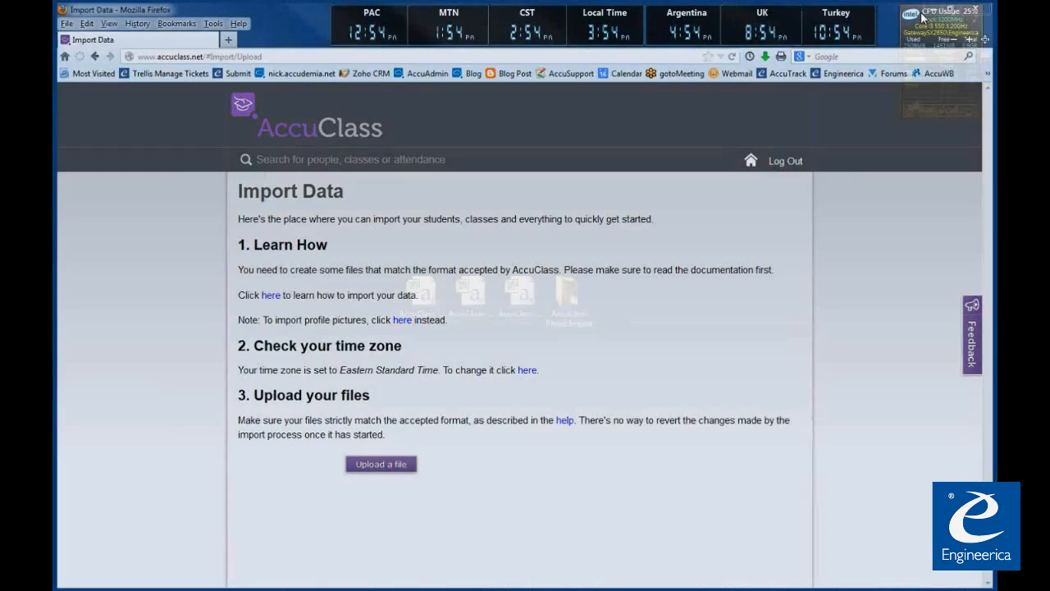
pyautogui.click(471, 312)
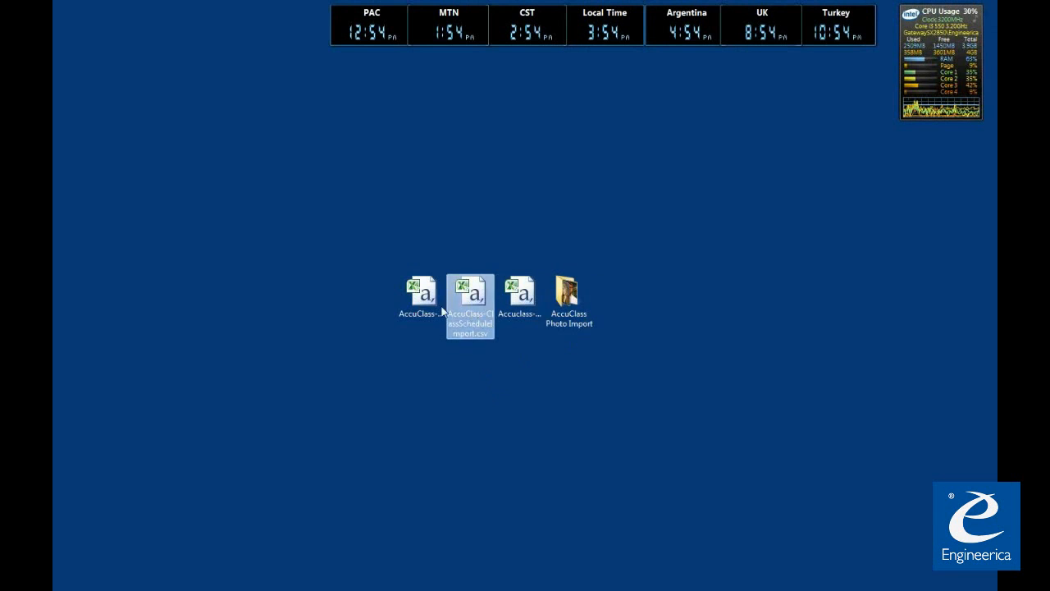
pyautogui.doubleClick(474, 298)
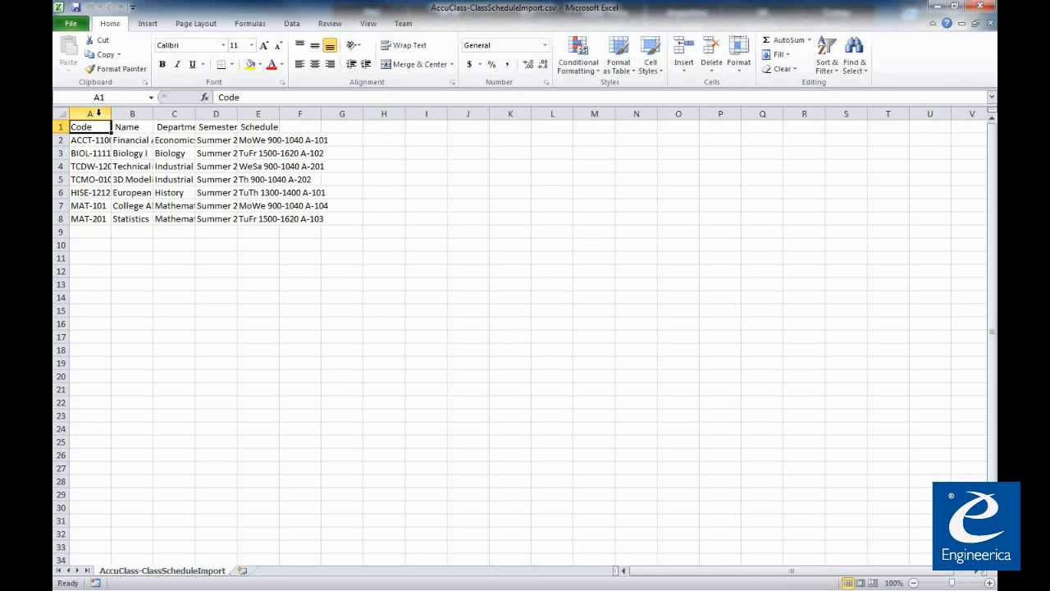
pyautogui.moveTo(98, 113); pyautogui.dragTo(250, 113)
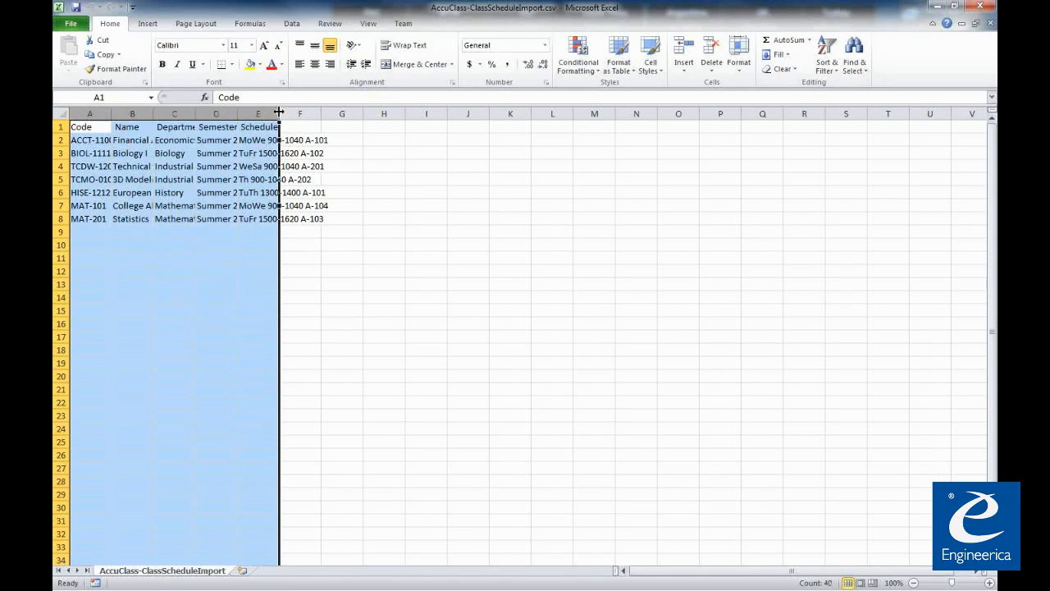
pyautogui.doubleClick(279, 112)
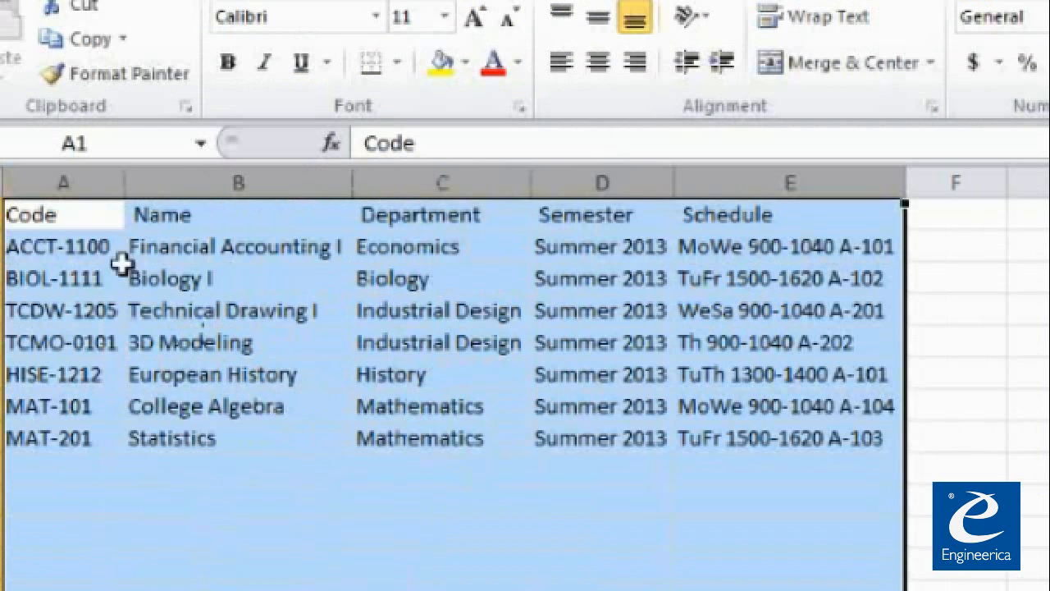
# Step: Examine the Code, Name, Department, Semester and Schedule column headers and the class entries beneath them
pyautogui.click(64, 217)
pyautogui.click(234, 216)
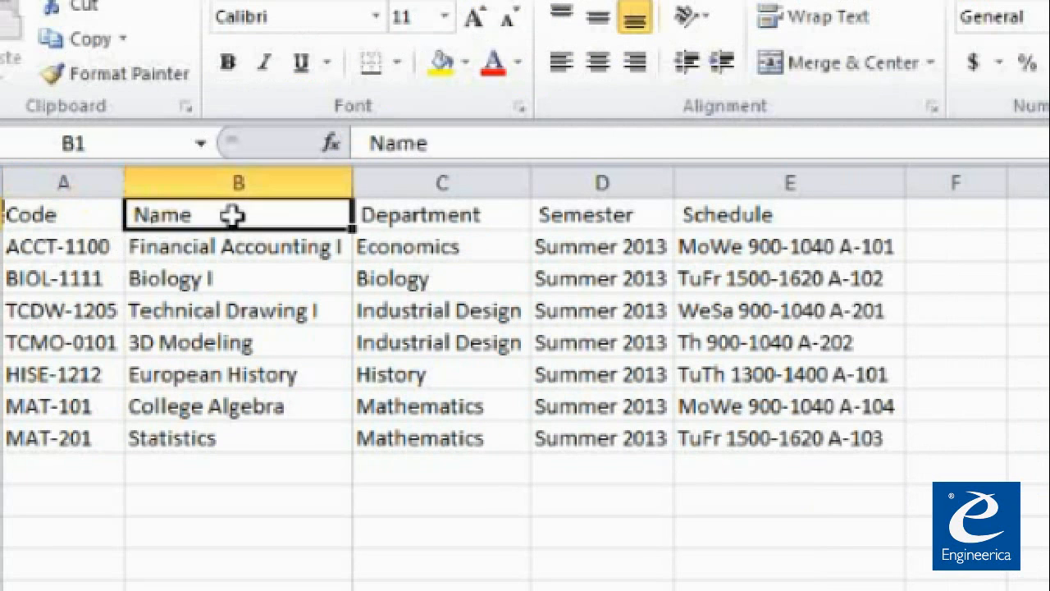
pyautogui.click(73, 212)
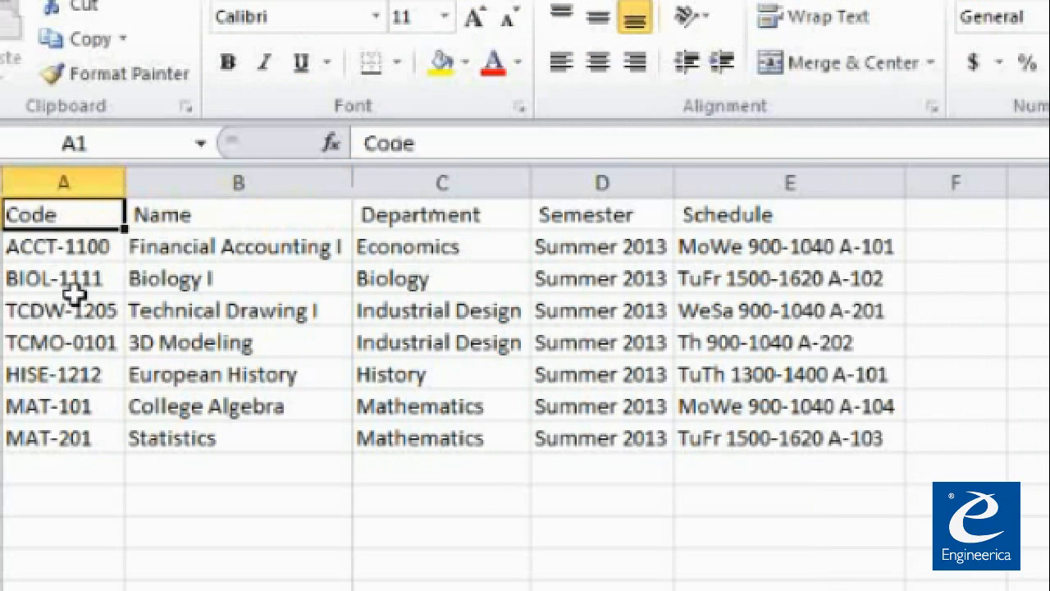
pyautogui.click(202, 223)
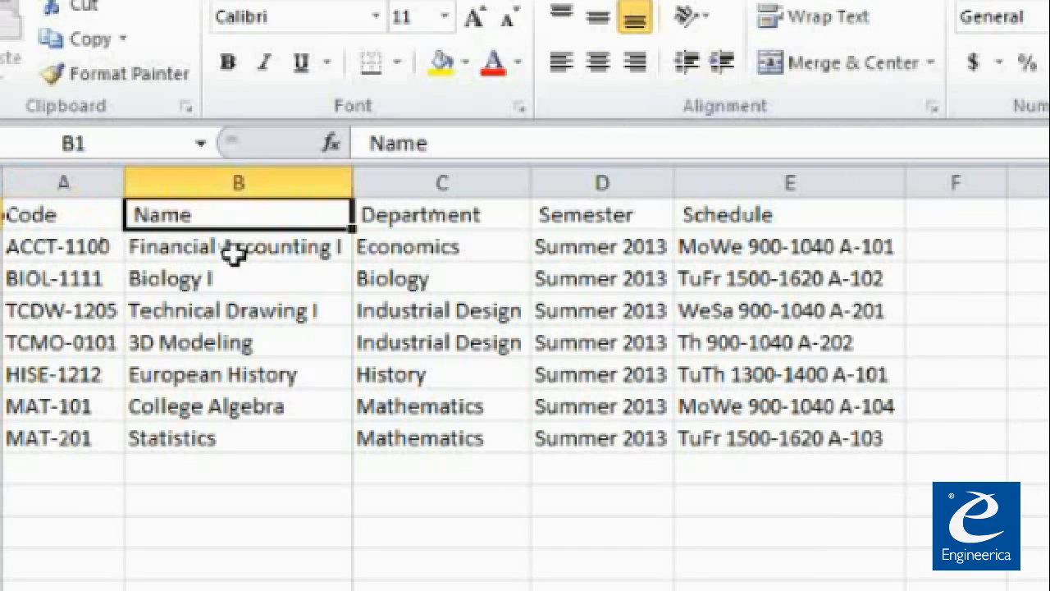
pyautogui.click(462, 218)
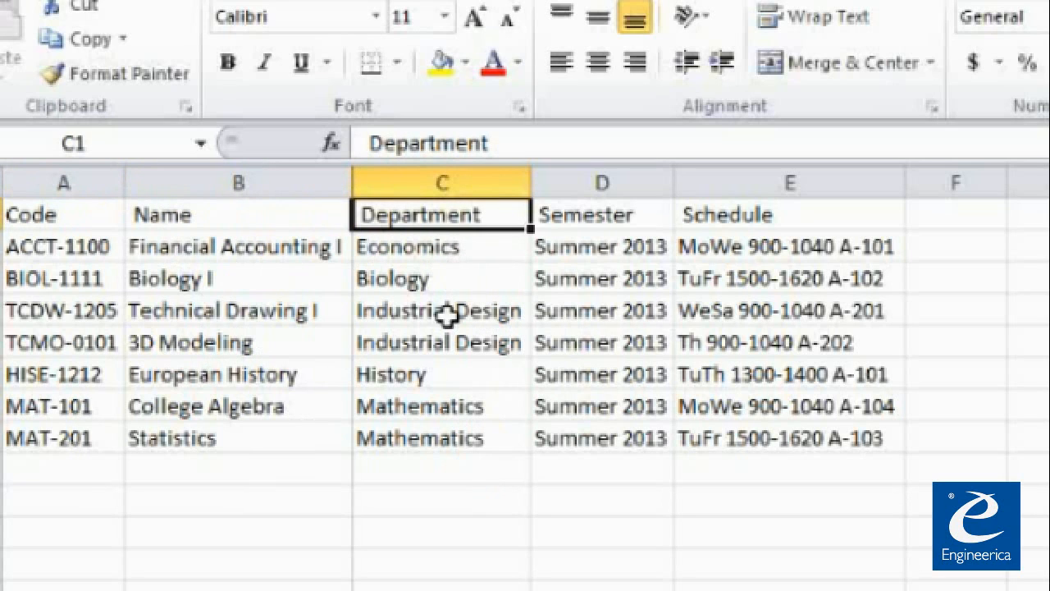
pyautogui.click(638, 218)
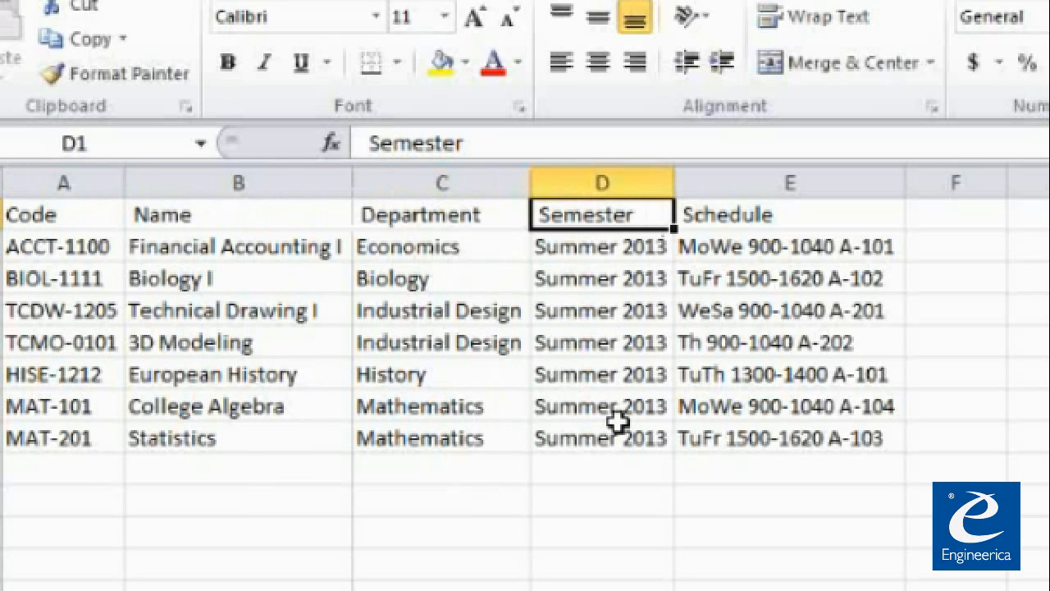
pyautogui.click(761, 216)
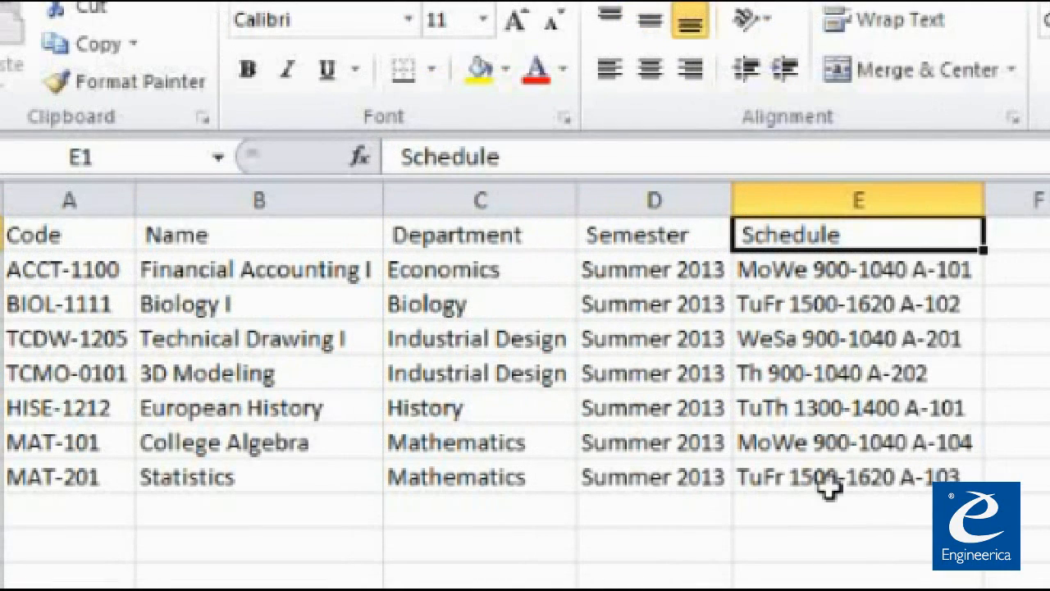
# Step: Add a leading zero to the start time in cell E2 so the schedule reads MoWe 0900-1040 A-101
pyautogui.click(808, 275)
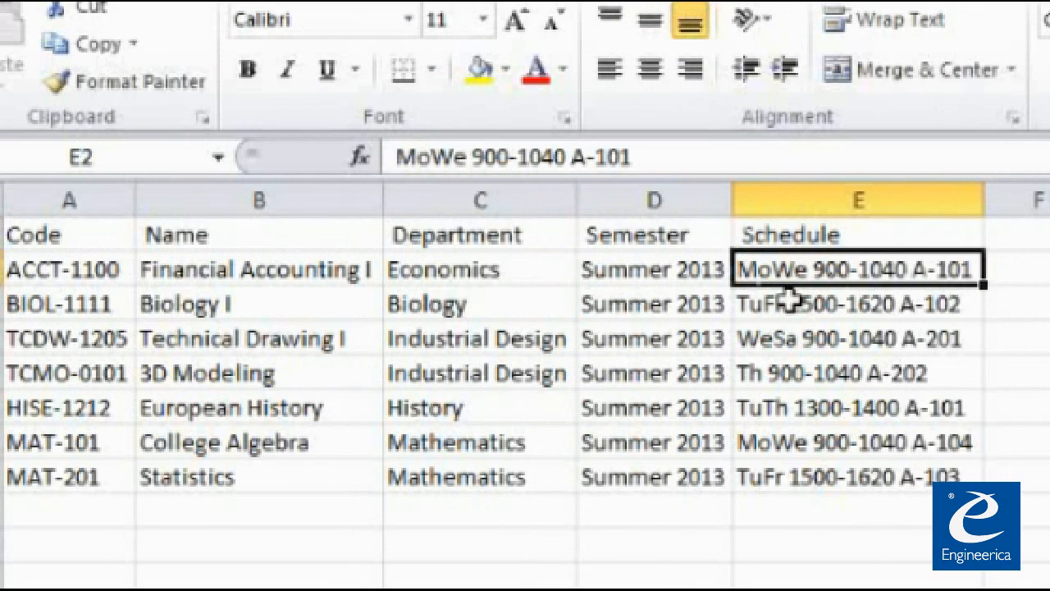
pyautogui.click(430, 157)
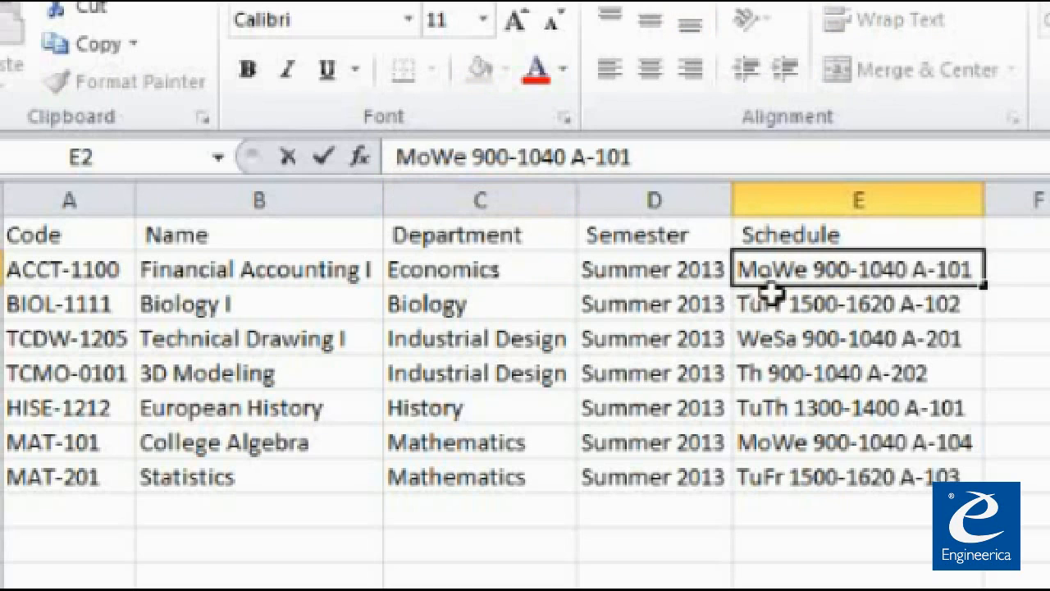
pyautogui.click(476, 157)
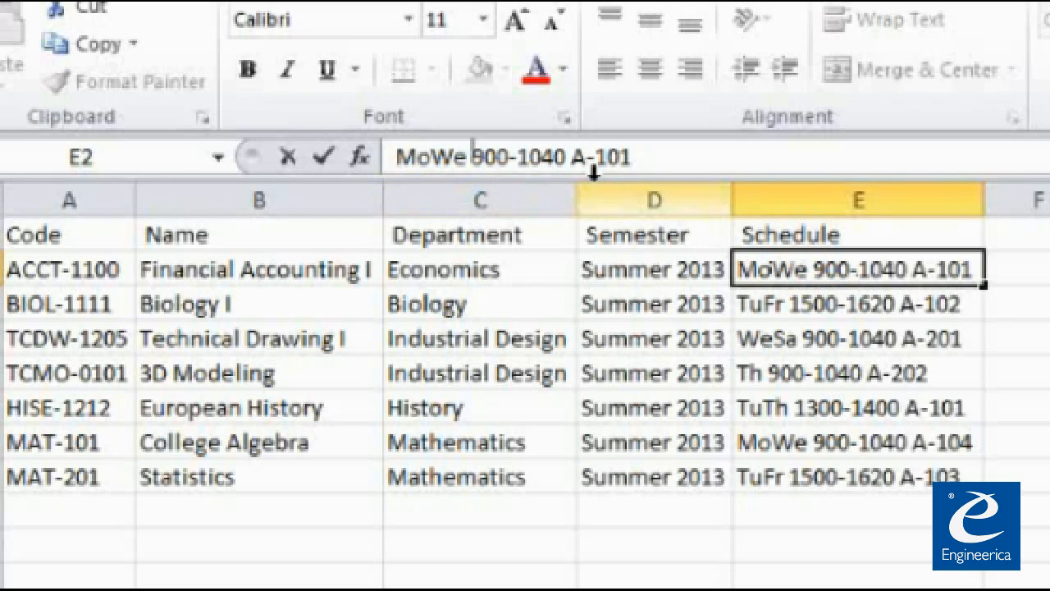
pyautogui.write('0')
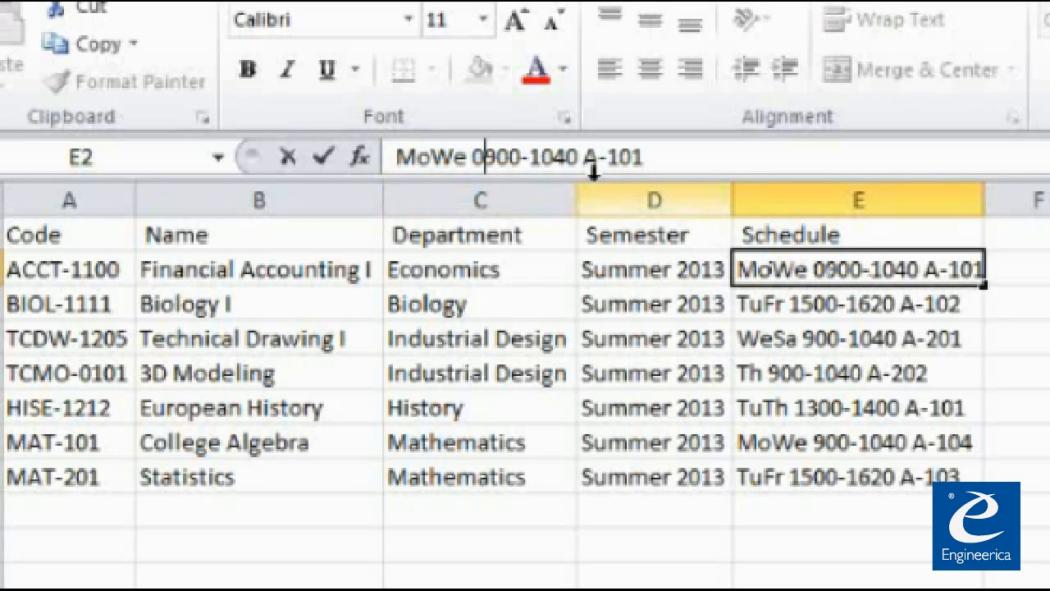
# Step: Examine the days, the start and end times and the room in the schedule entry of cell E2
pyautogui.click(532, 160)
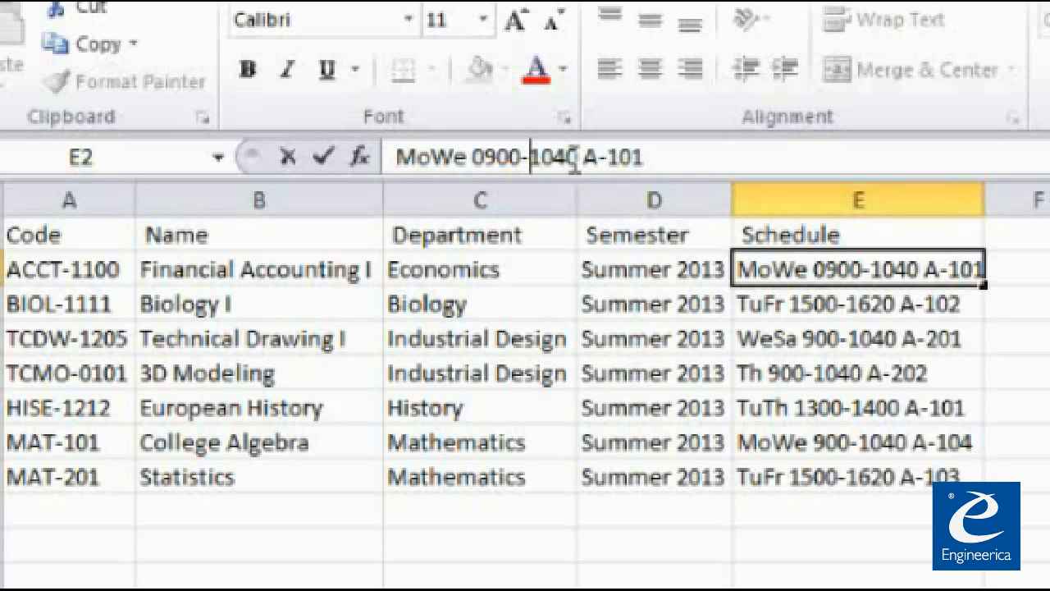
pyautogui.click(580, 157)
pyautogui.moveTo(467, 158); pyautogui.dragTo(397, 158)
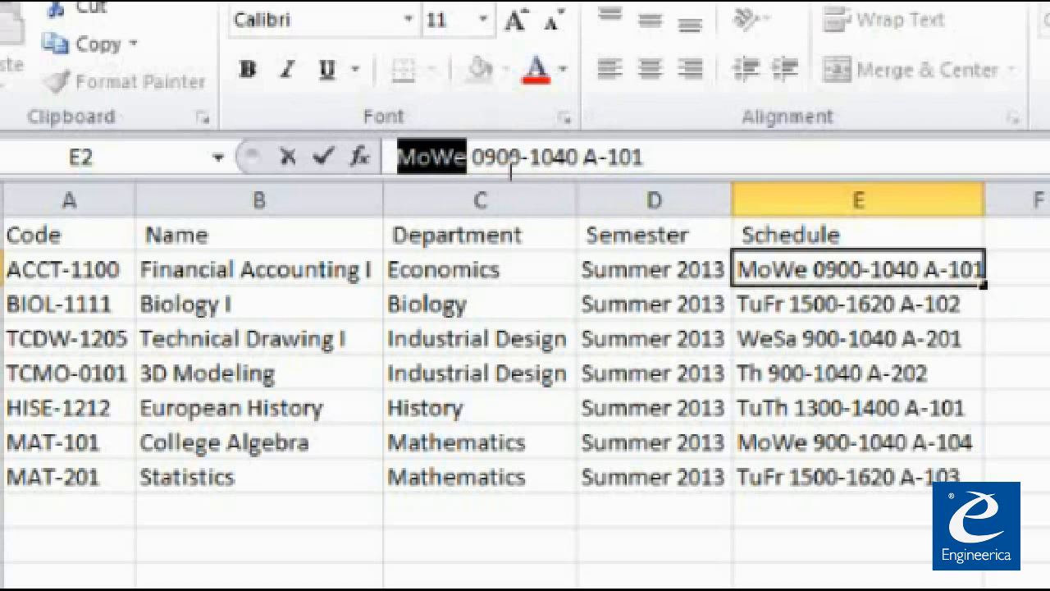
pyautogui.moveTo(474, 157); pyautogui.dragTo(577, 158)
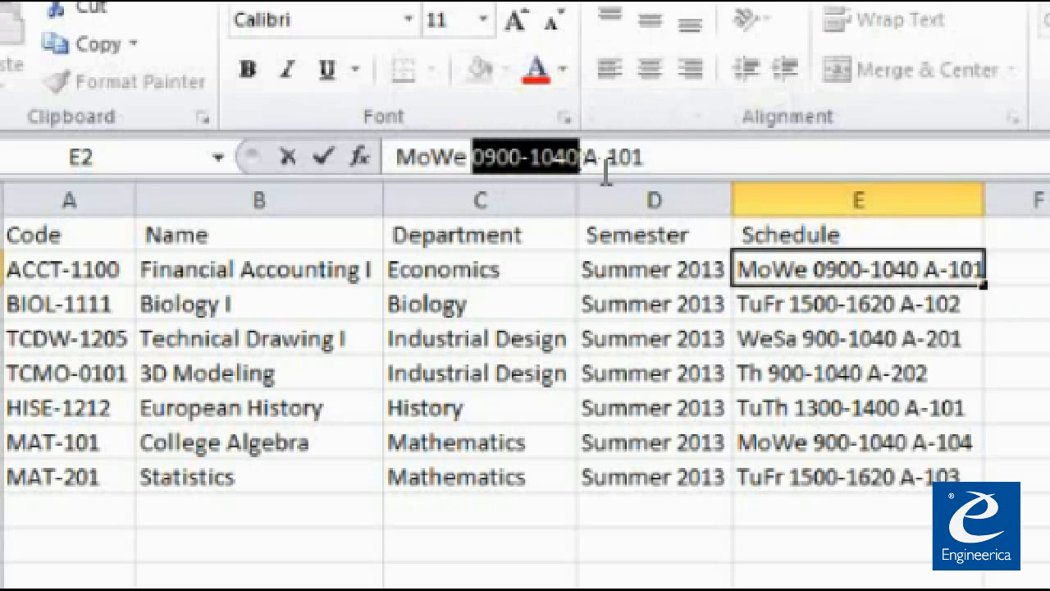
pyautogui.moveTo(583, 157); pyautogui.dragTo(736, 164)
pyautogui.click(731, 164)
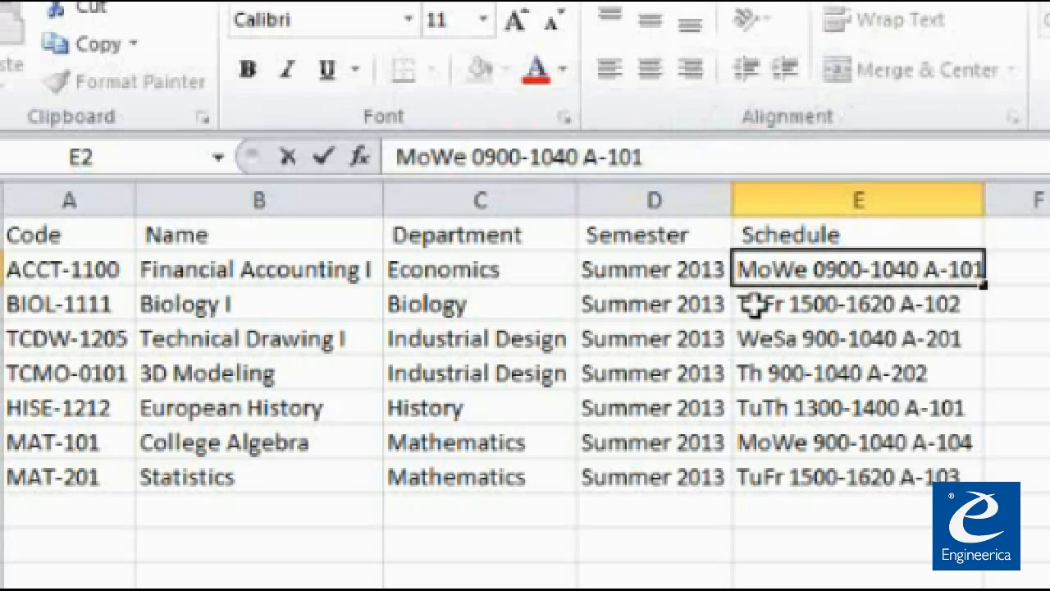
pyautogui.click(232, 517)
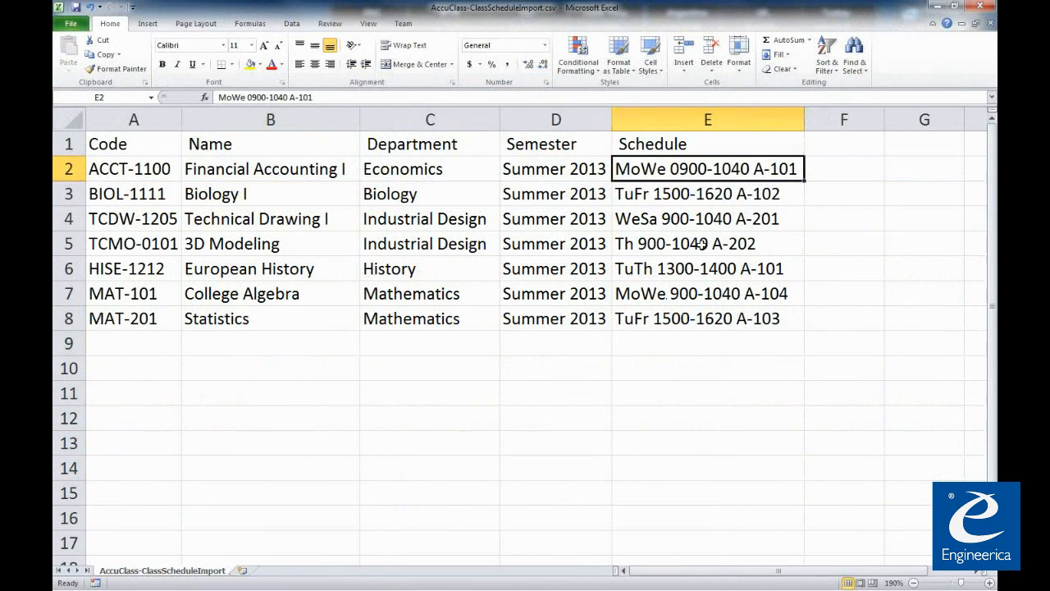
# Step: Close the class schedule CSV without saving and switch back to the AccuClass Import Data page in Firefox
pyautogui.click(408, 244)
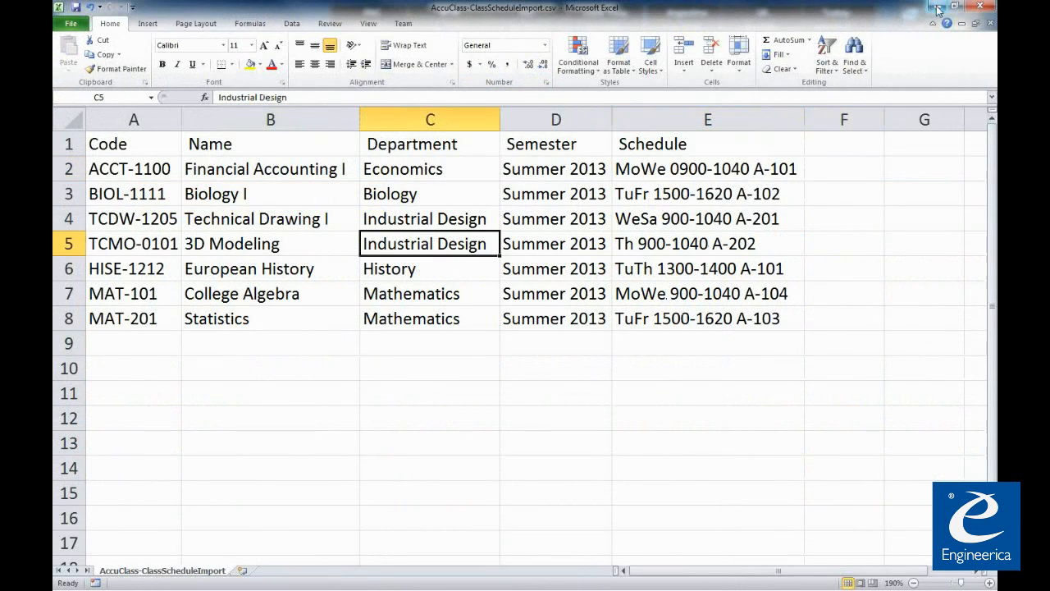
pyautogui.click(983, 7)
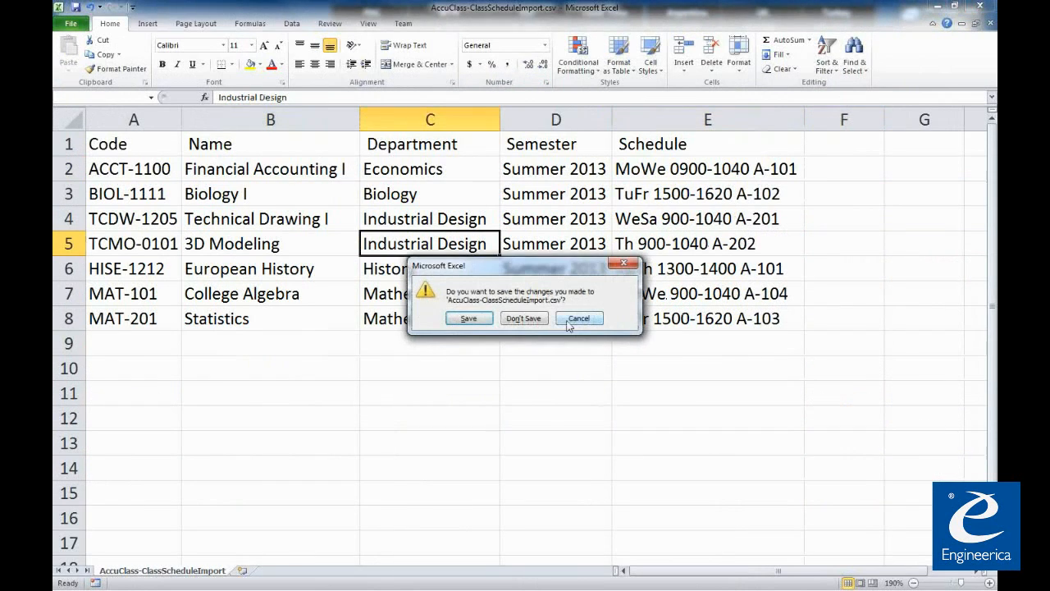
pyautogui.click(525, 318)
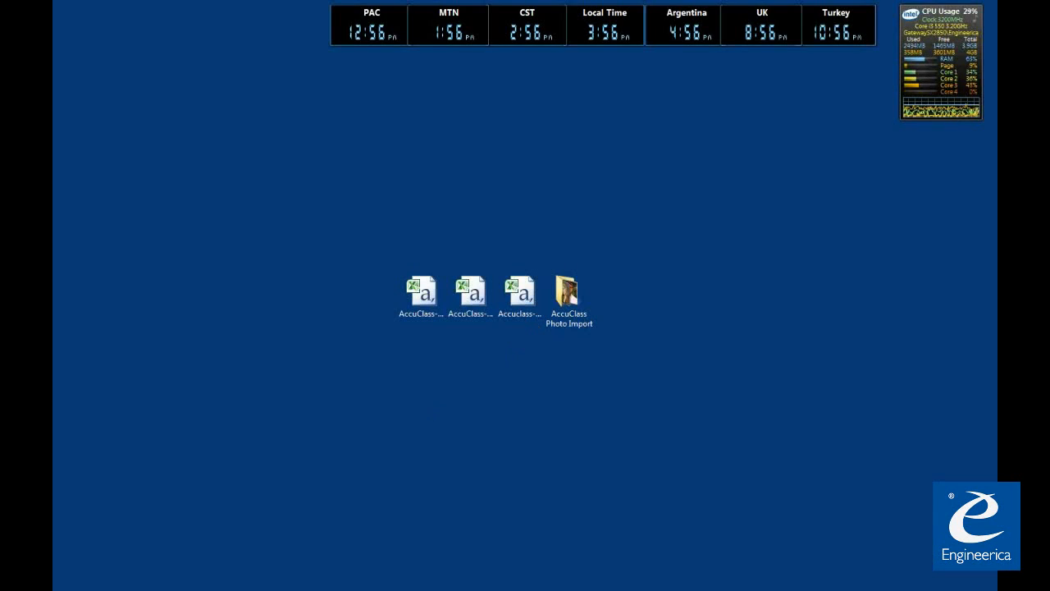
pyautogui.click(197, 588)
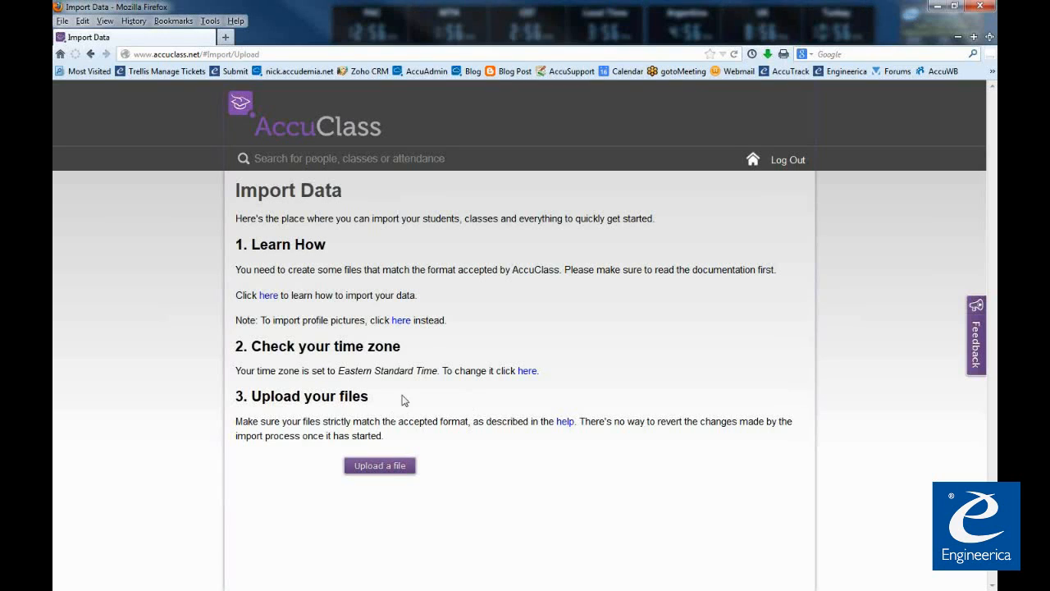
# Step: Upload AccuClass-ClassScheduleImport.csv from the desktop and review its import log
pyautogui.click(389, 467)
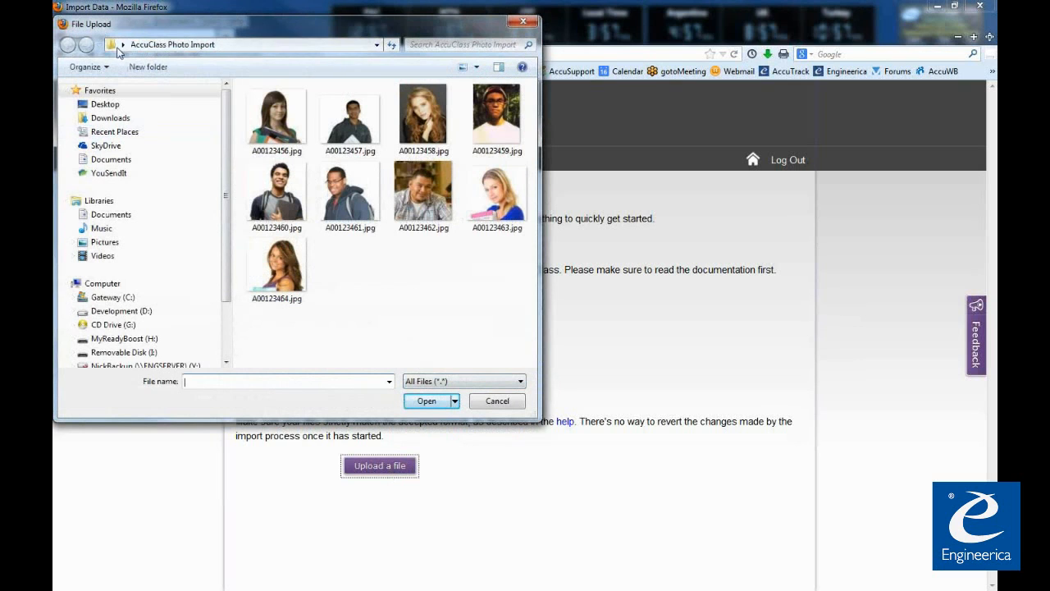
pyautogui.click(104, 104)
pyautogui.scroll(3, 370, 205)
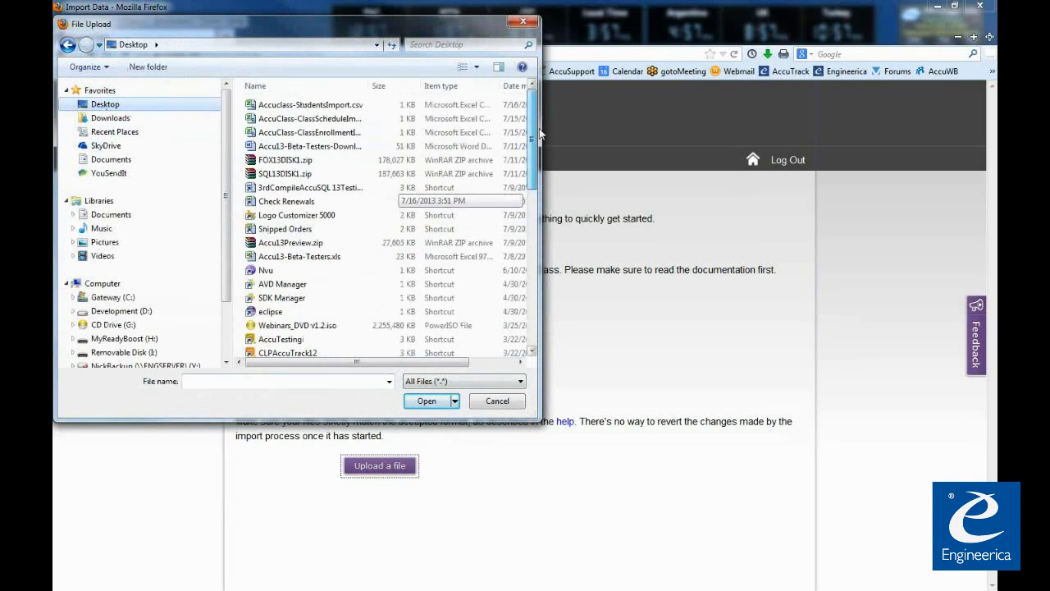
pyautogui.click(310, 119)
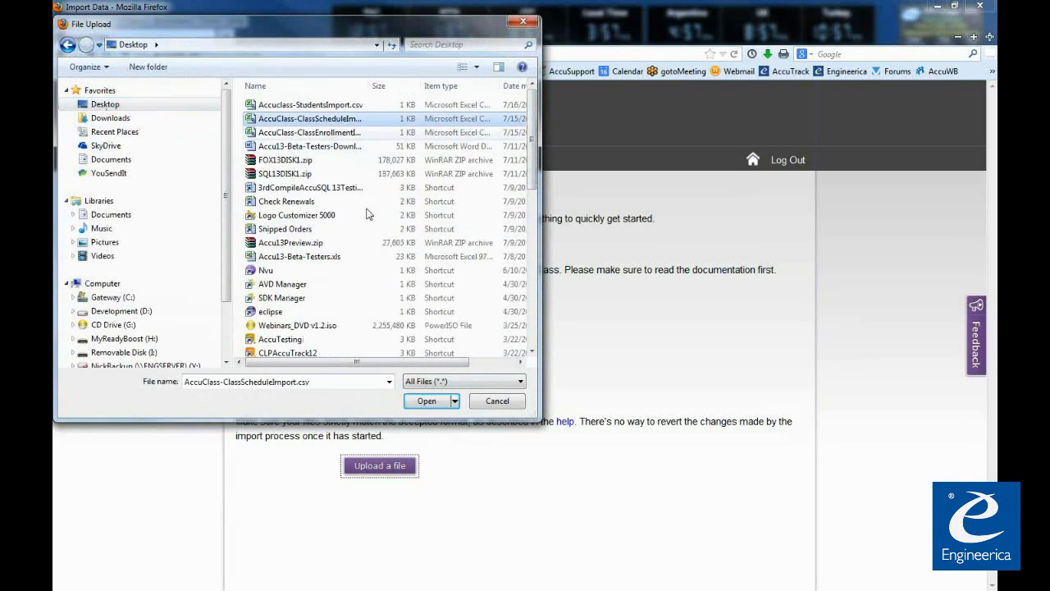
pyautogui.click(435, 407)
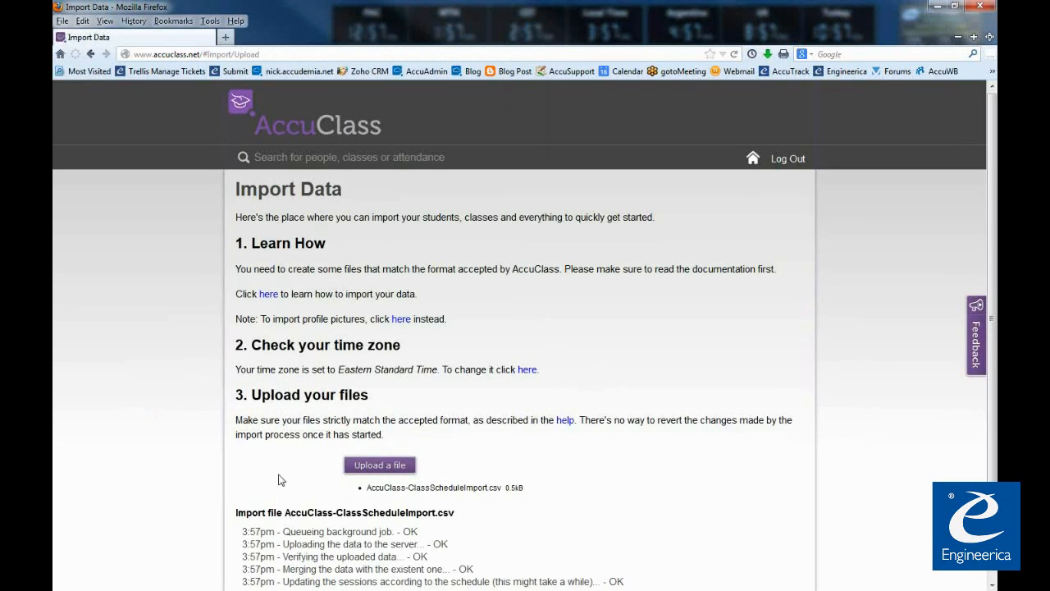
pyautogui.scroll(-1, 279, 480)
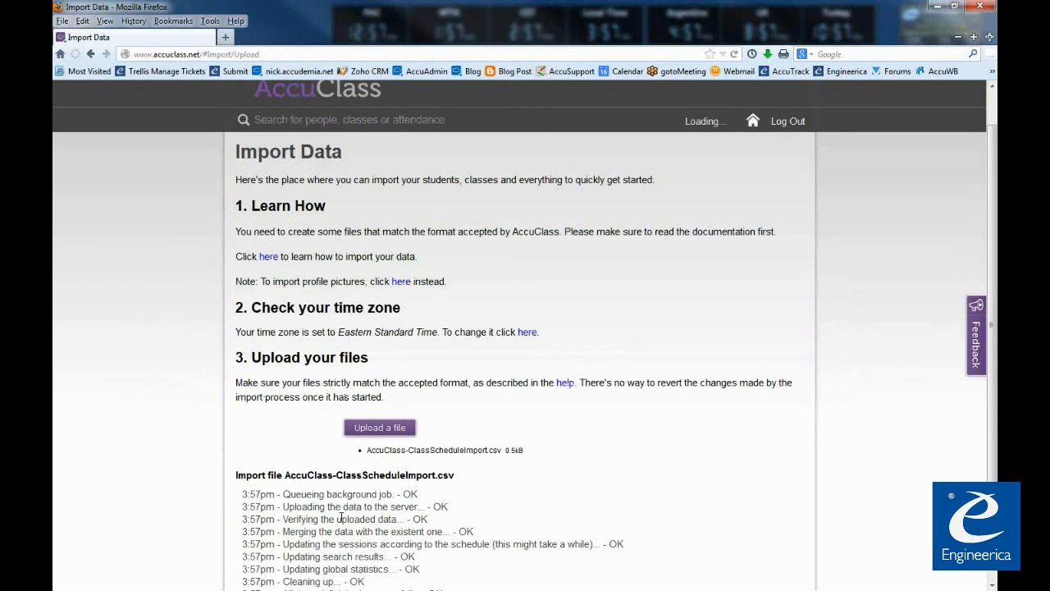
pyautogui.scroll(-2, 341, 518)
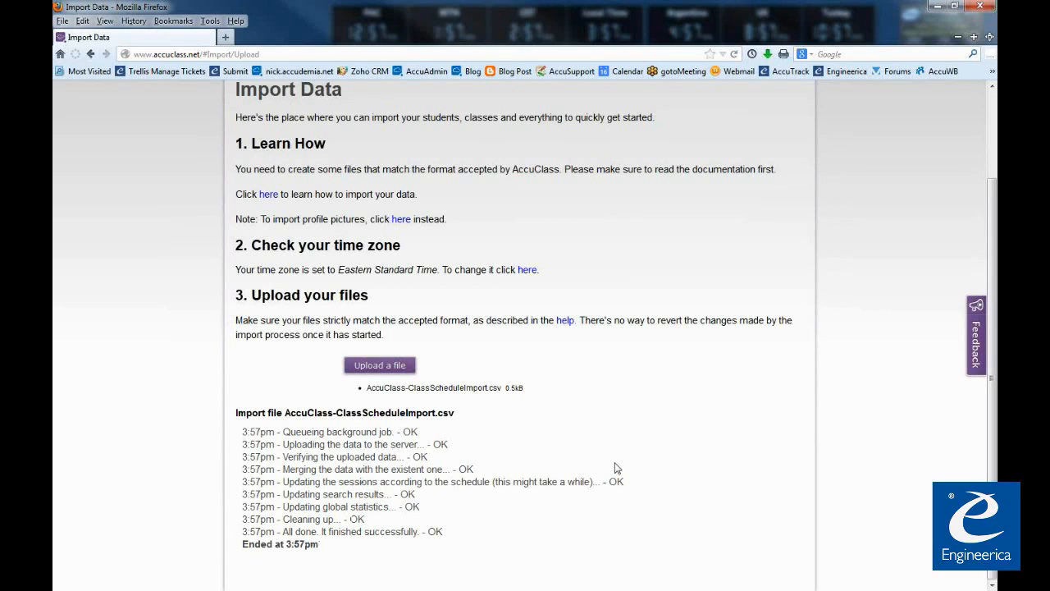
pyautogui.scroll(3, 617, 468)
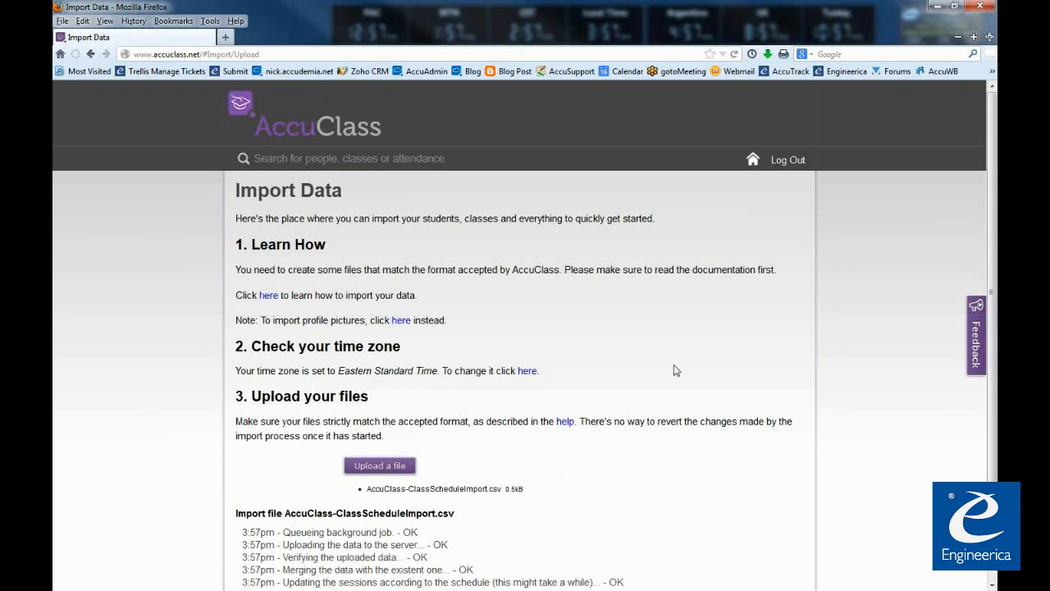
# Step: Open the class list from the home page and view the details of the European History class
pyautogui.click(752, 159)
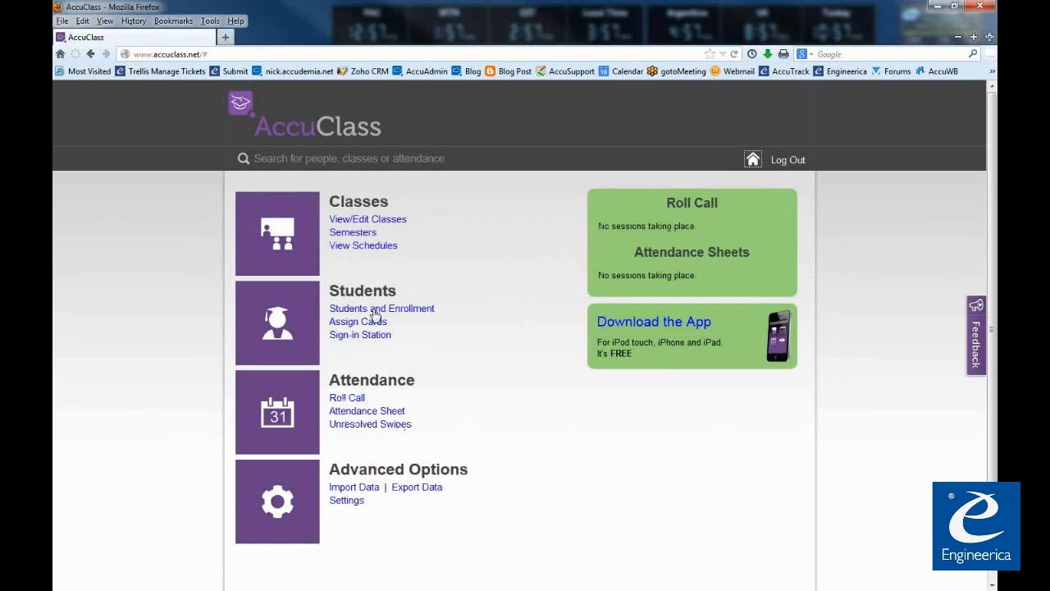
pyautogui.click(377, 220)
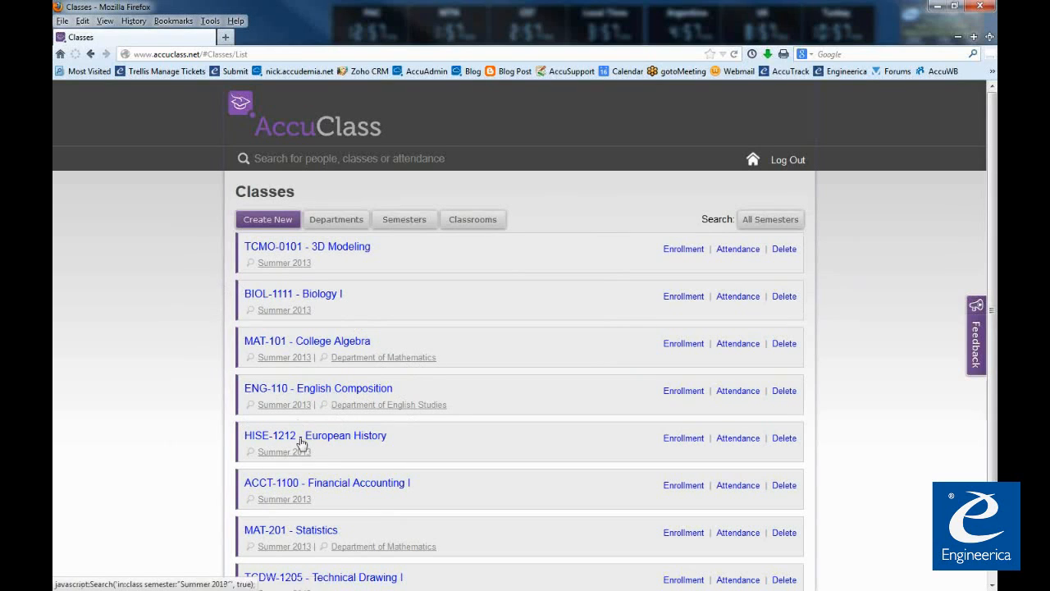
pyautogui.click(347, 441)
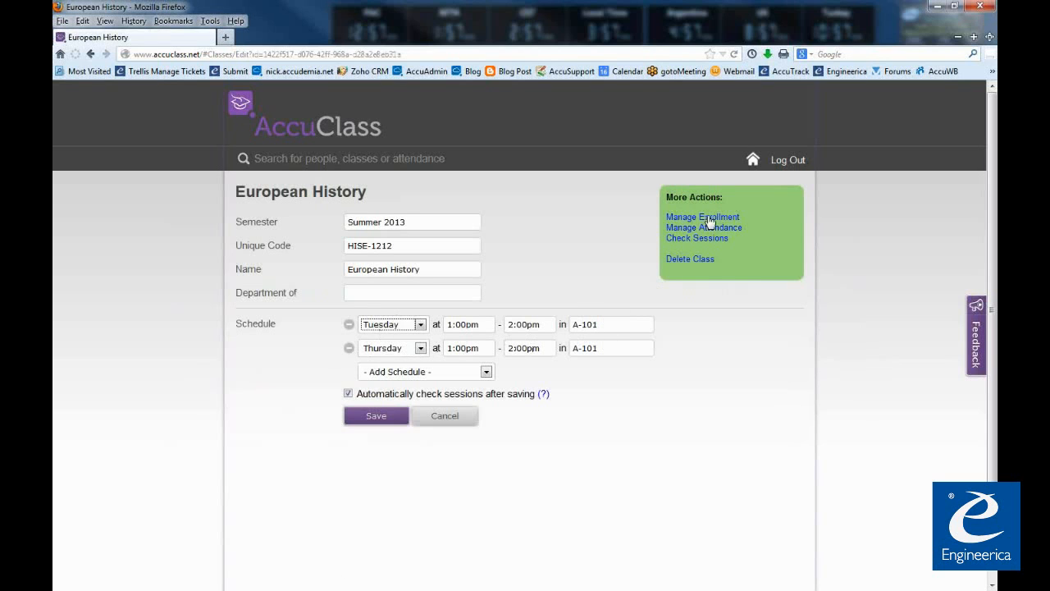
# Step: Go back to the home page and view the weekly schedule for classroom RM101
pyautogui.click(753, 160)
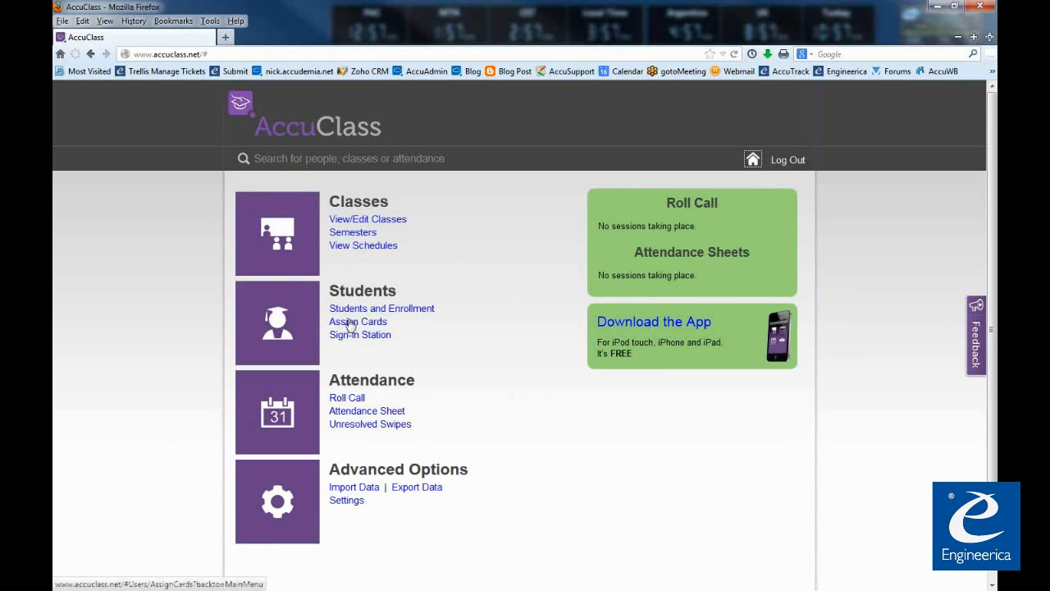
pyautogui.click(371, 246)
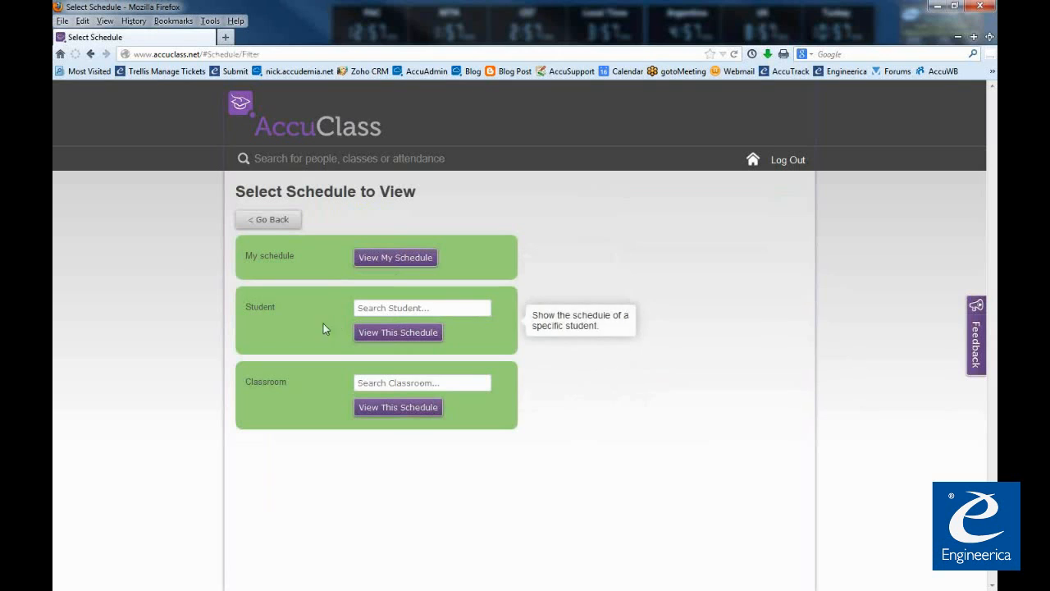
pyautogui.click(373, 382)
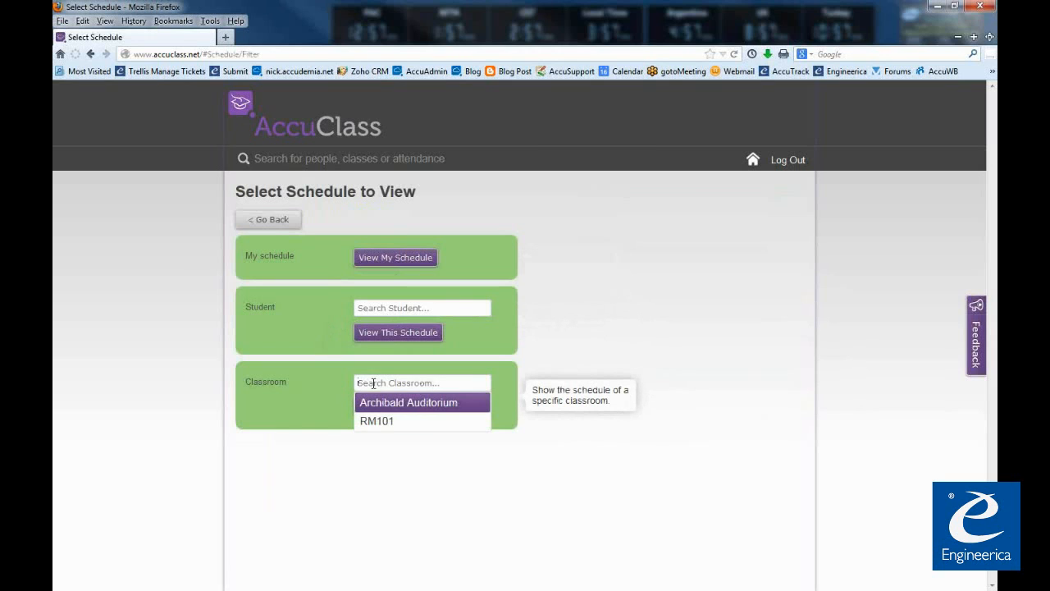
pyautogui.click(384, 424)
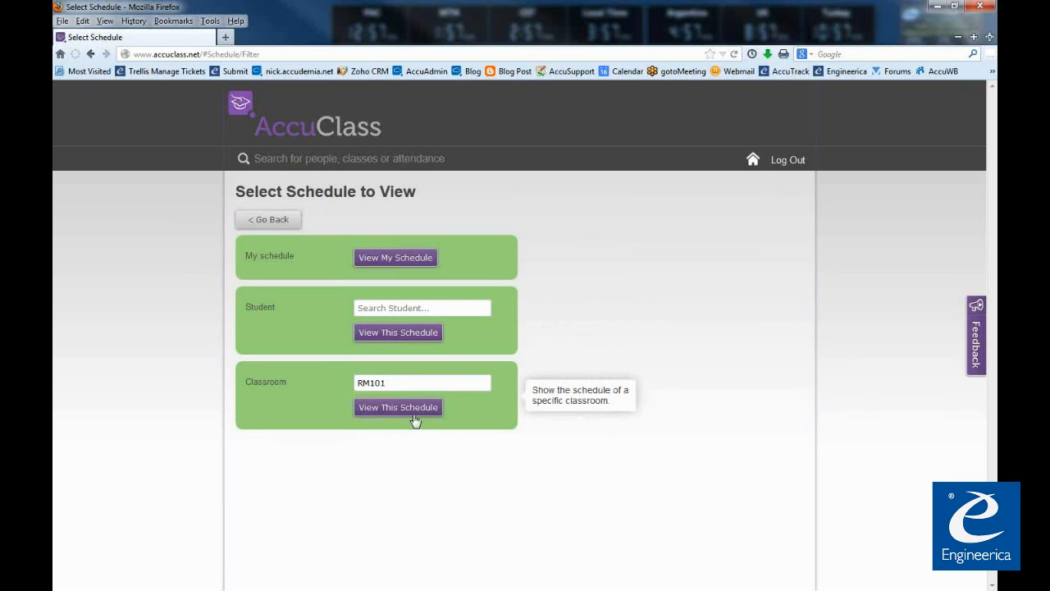
pyautogui.click(412, 413)
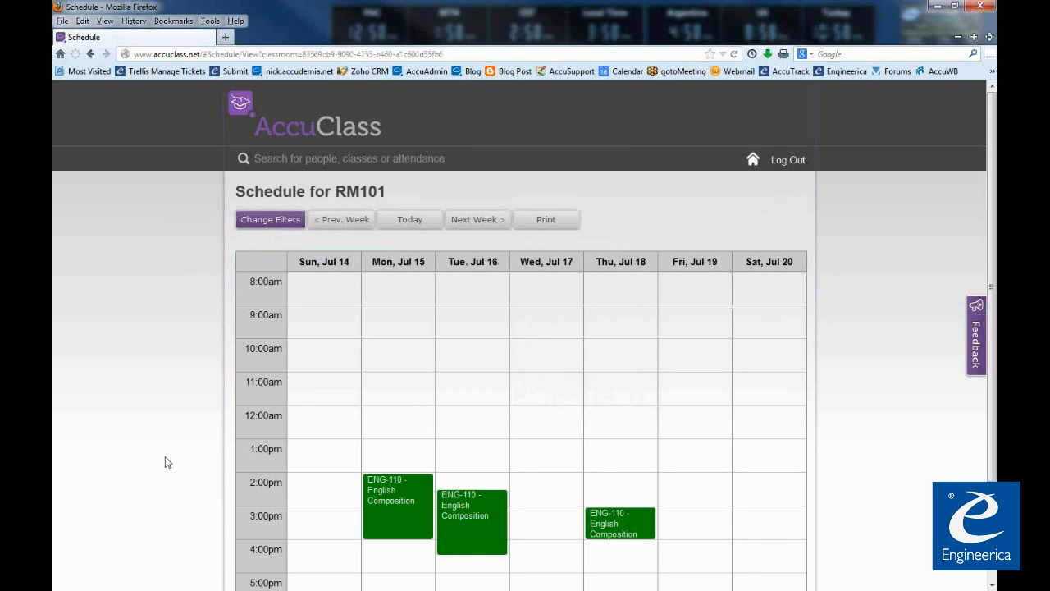
pyautogui.scroll(-3, 251, 459)
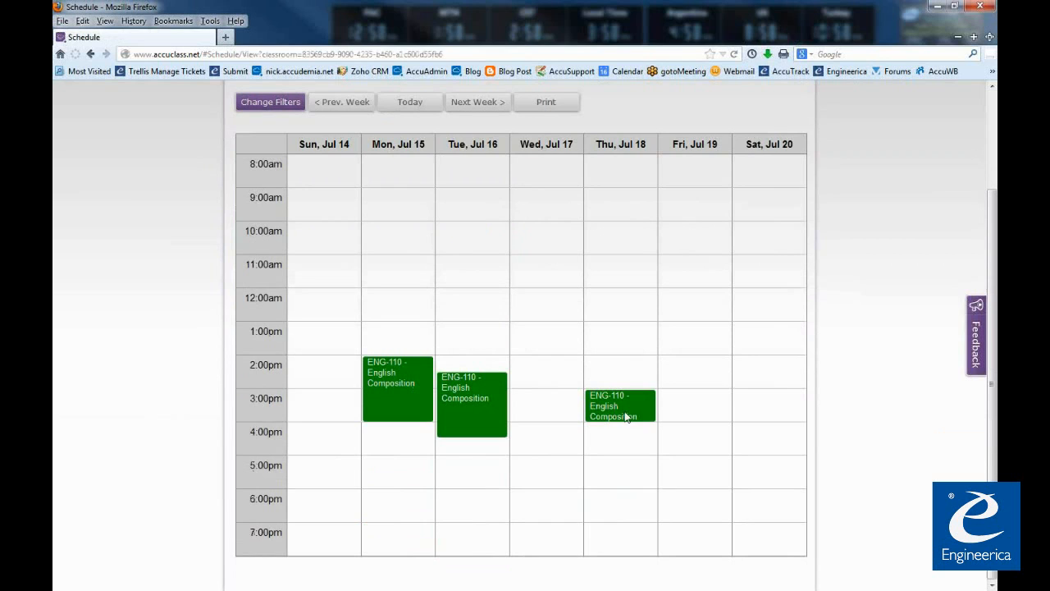
pyautogui.scroll(3, 155, 404)
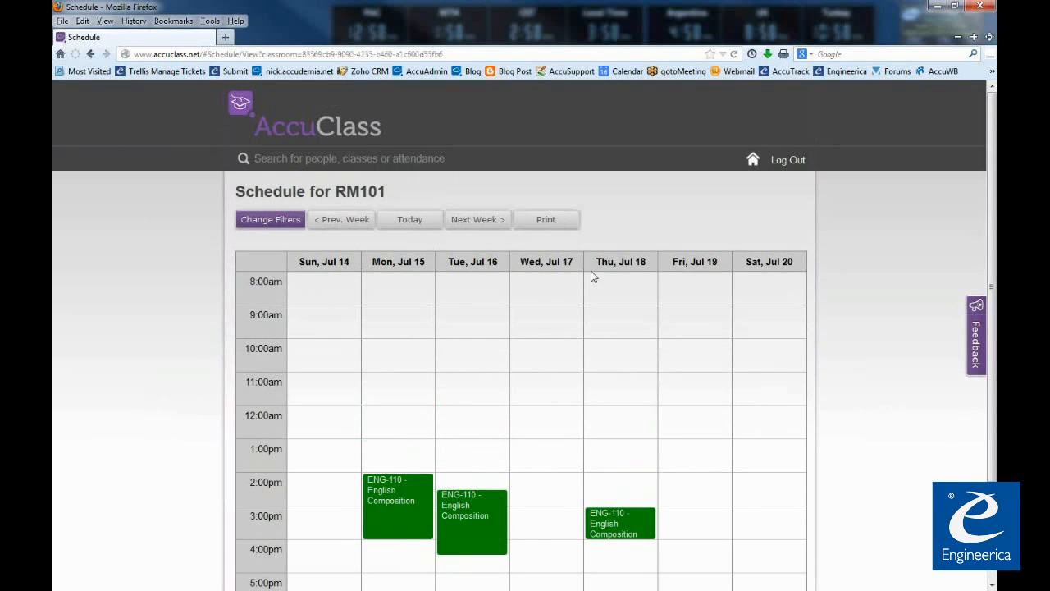
# Step: Open the data import instructions from the Import Data page and examine the student enrollment section's valid headers, explanation and example
pyautogui.click(752, 161)
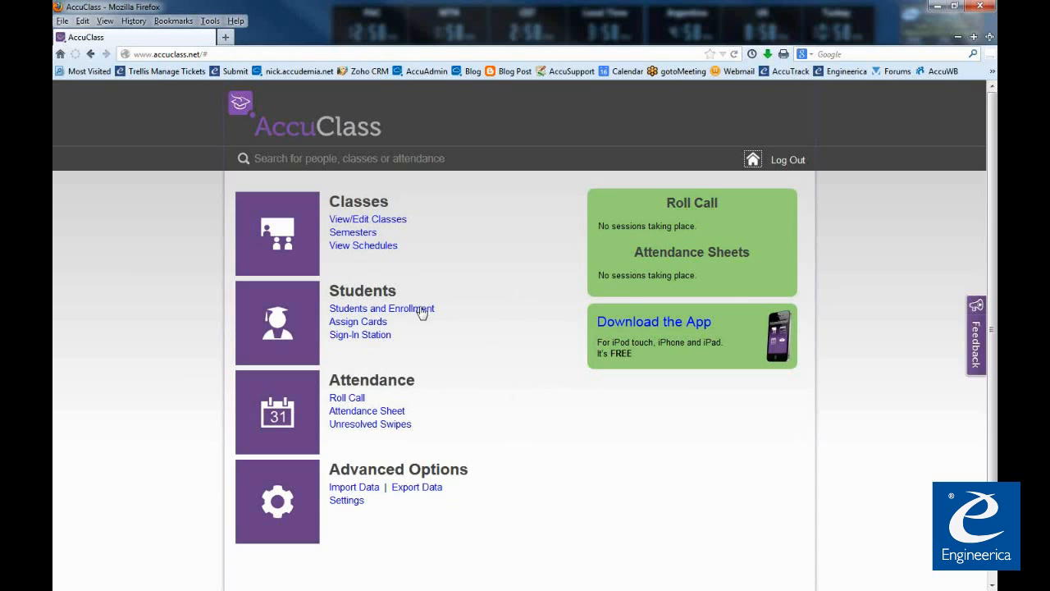
pyautogui.click(354, 487)
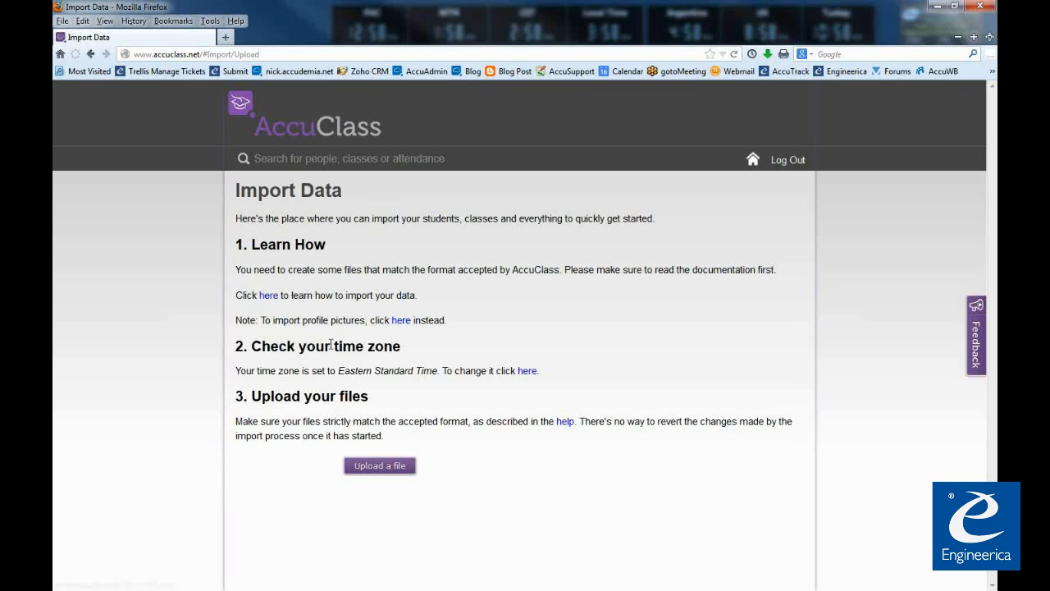
pyautogui.click(269, 296)
pyautogui.scroll(-3, 941, 348)
pyautogui.moveTo(991, 220); pyautogui.dragTo(987, 463)
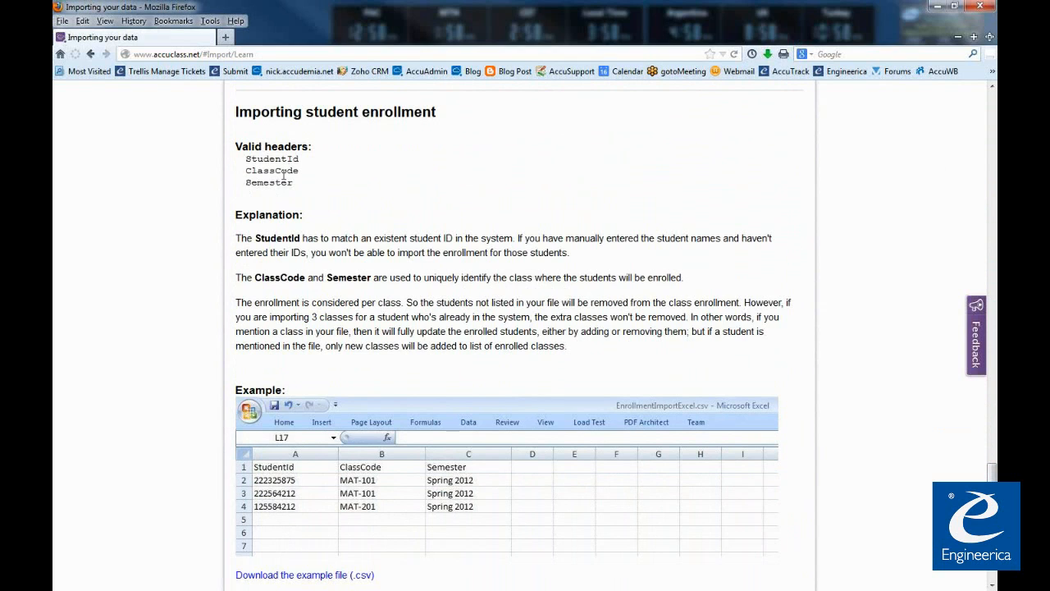
pyautogui.moveTo(296, 161); pyautogui.dragTo(246, 188)
pyautogui.scroll(-1, 987, 478)
pyautogui.scroll(-1, 992, 474)
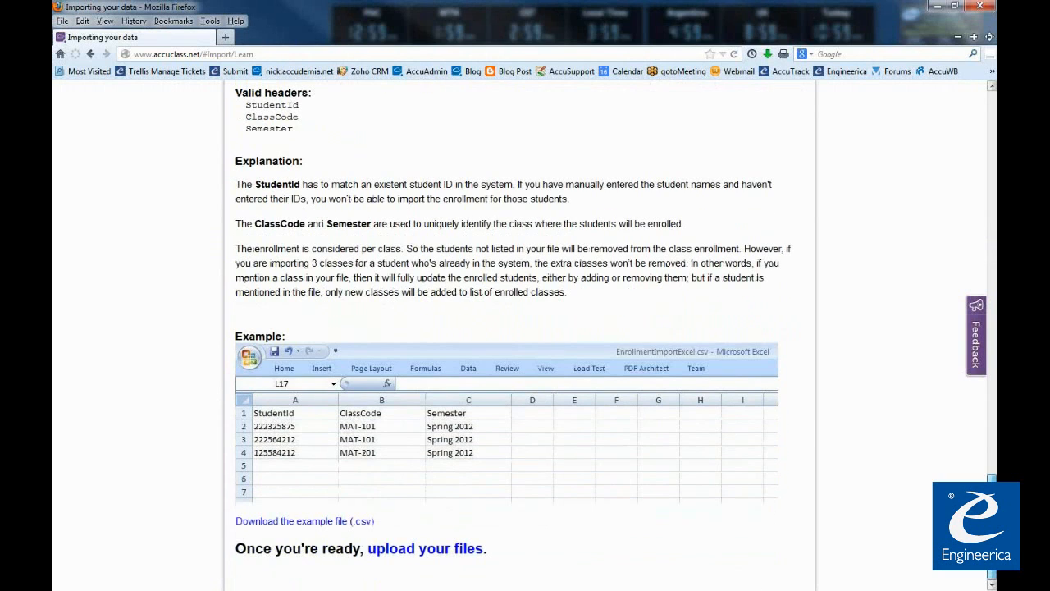
# Step: Return to the file upload page, upload AccuClass-ClassEnrollmentImport.csv from the desktop and review its import log
pyautogui.click(410, 549)
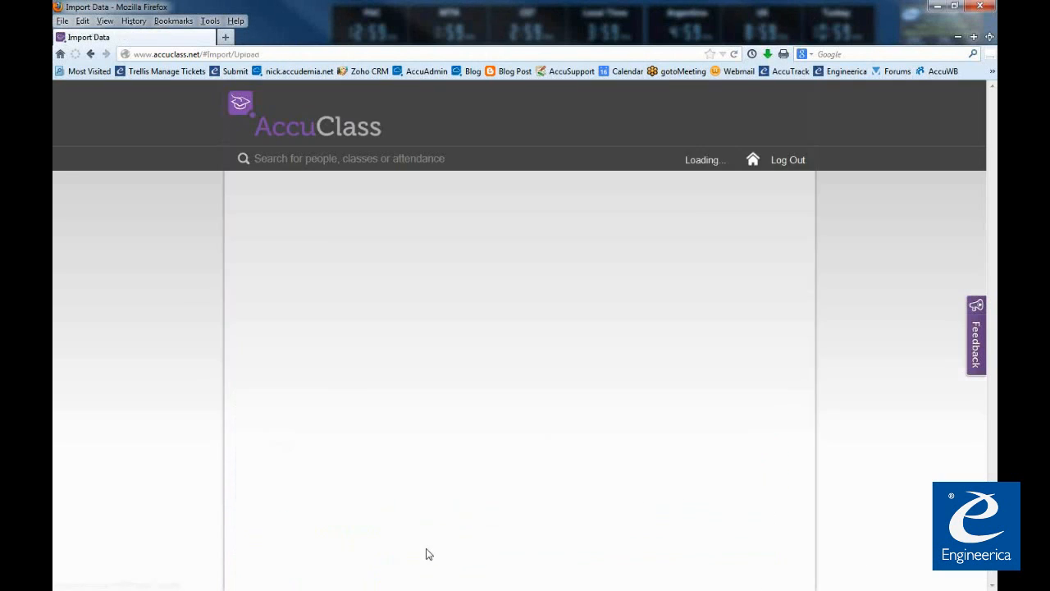
pyautogui.click(379, 466)
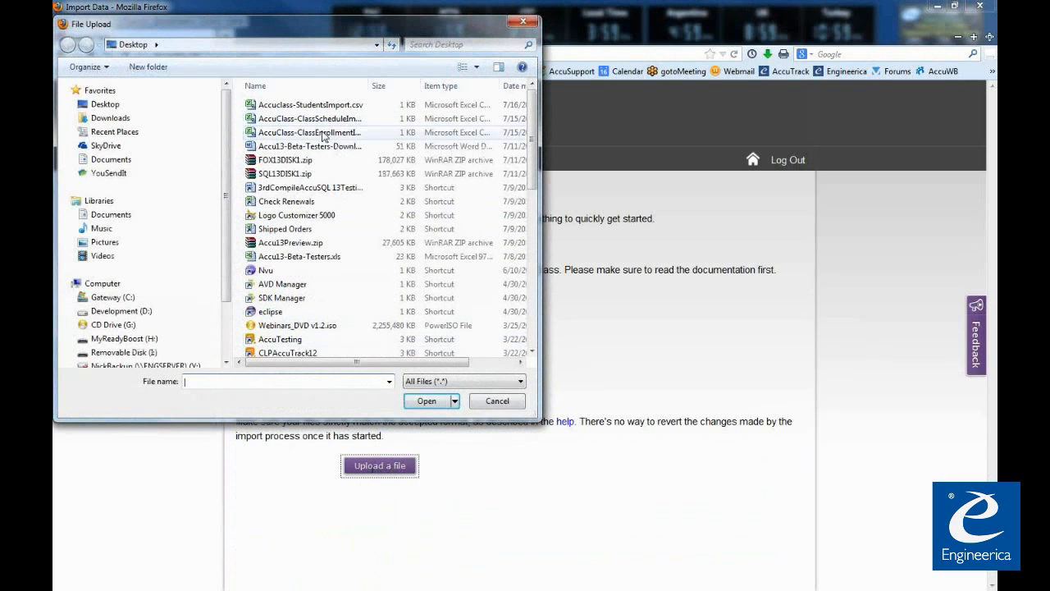
pyautogui.click(327, 133)
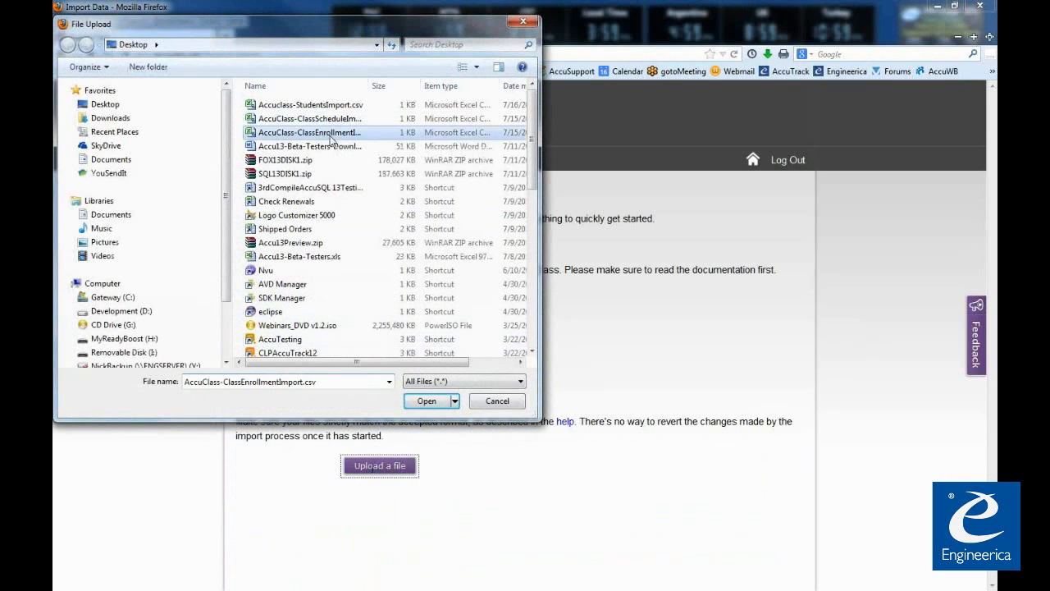
pyautogui.click(427, 402)
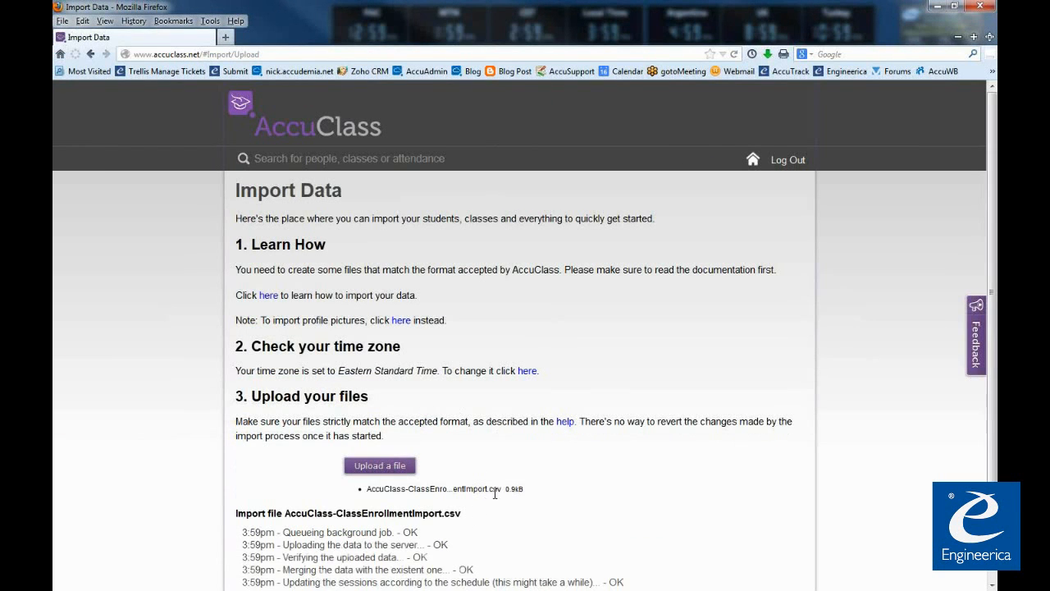
pyautogui.scroll(-1, 487, 496)
pyautogui.scroll(-1, 487, 496)
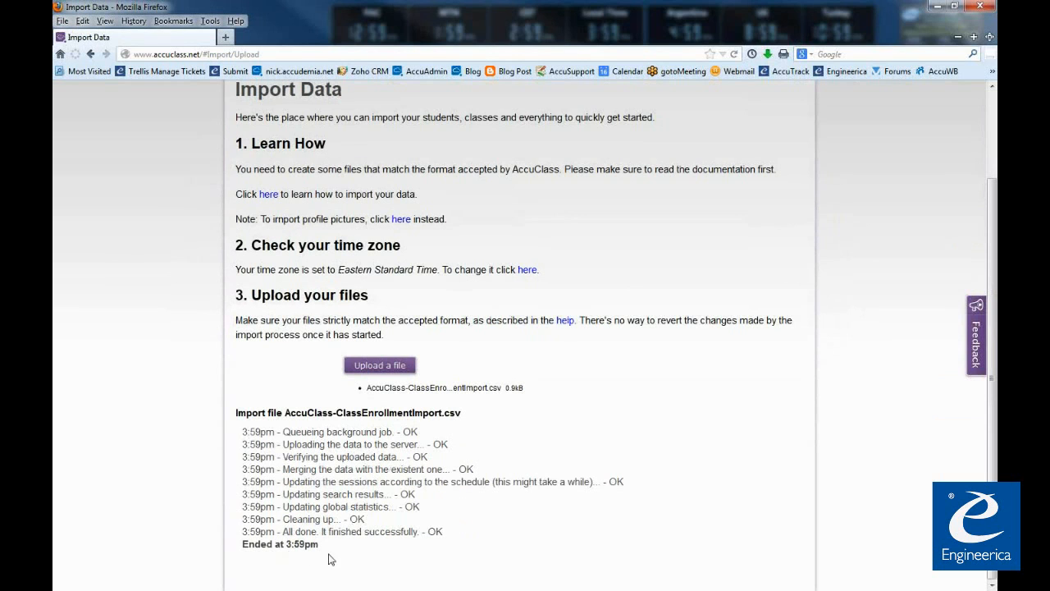
# Step: Open the student list from the home page and view the class enrollment of the second student listed
pyautogui.scroll(2, 493, 504)
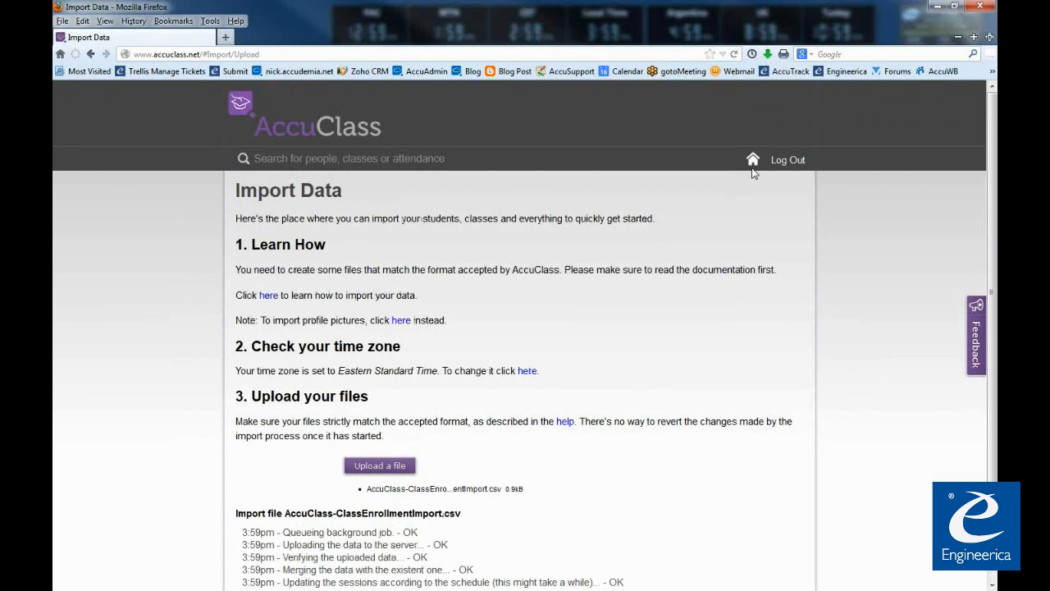
pyautogui.click(752, 162)
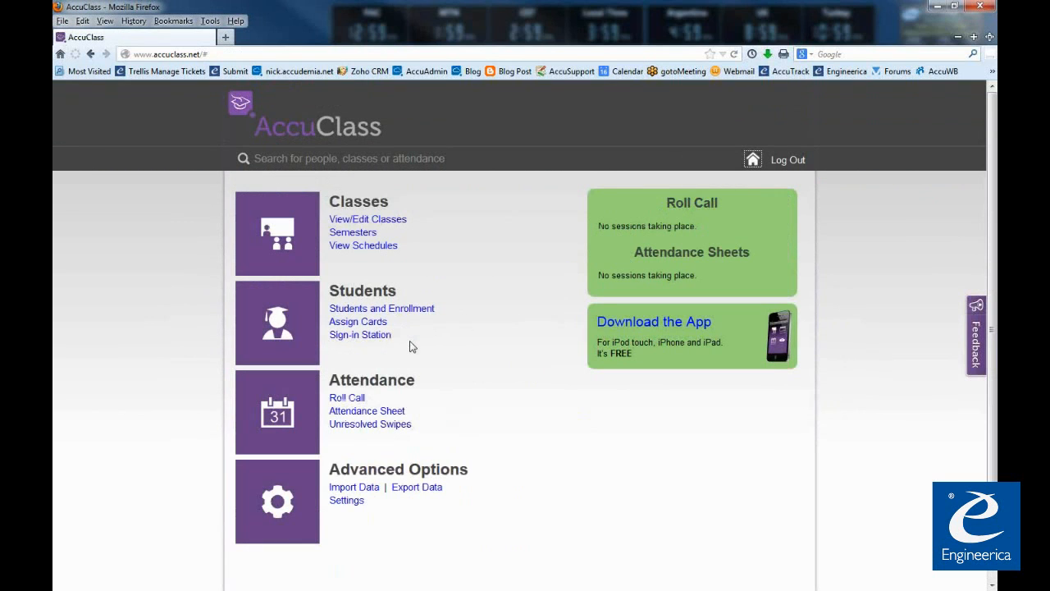
pyautogui.click(402, 310)
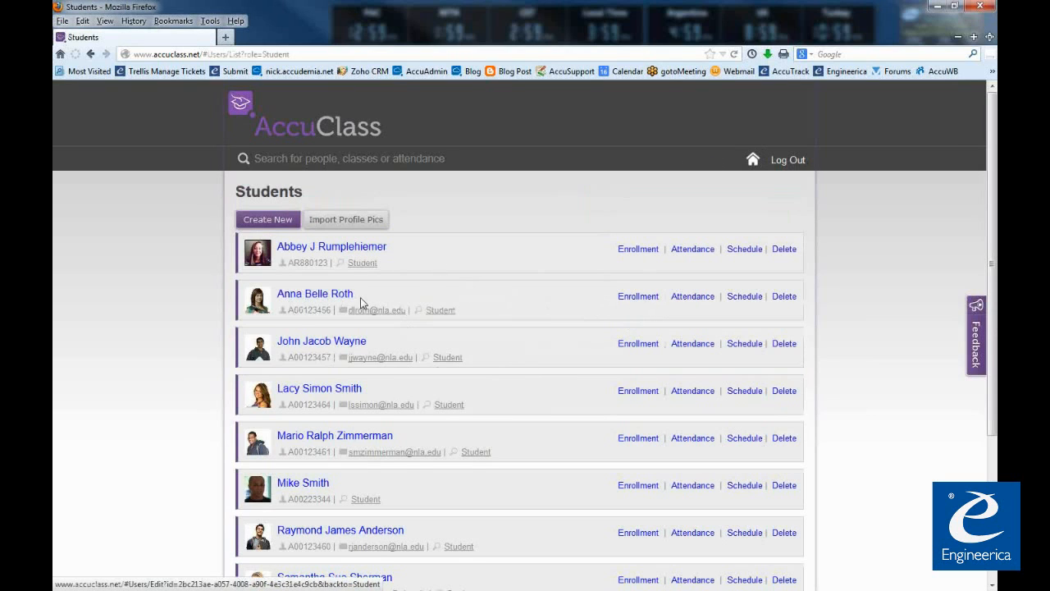
pyautogui.click(632, 299)
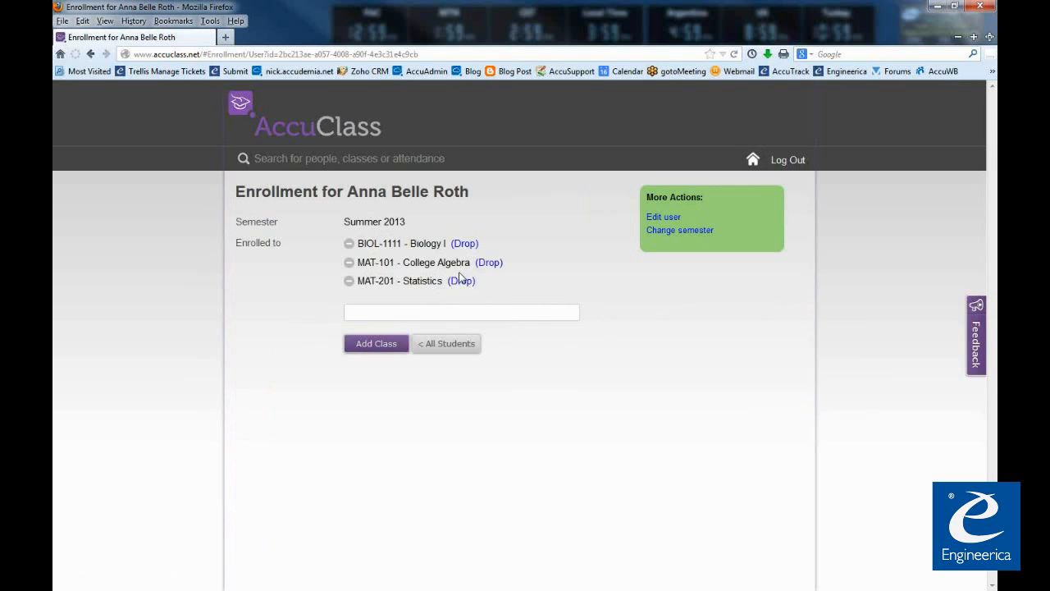
# Step: Enroll this student in the class TCDW-1205 - Technical Drawing I
pyautogui.click(378, 314)
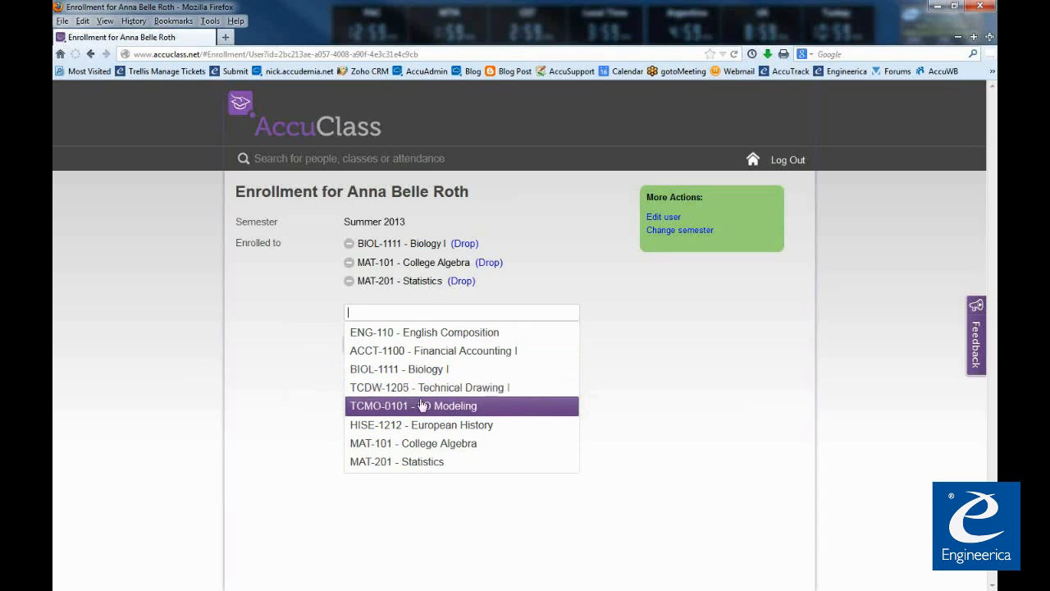
pyautogui.click(491, 391)
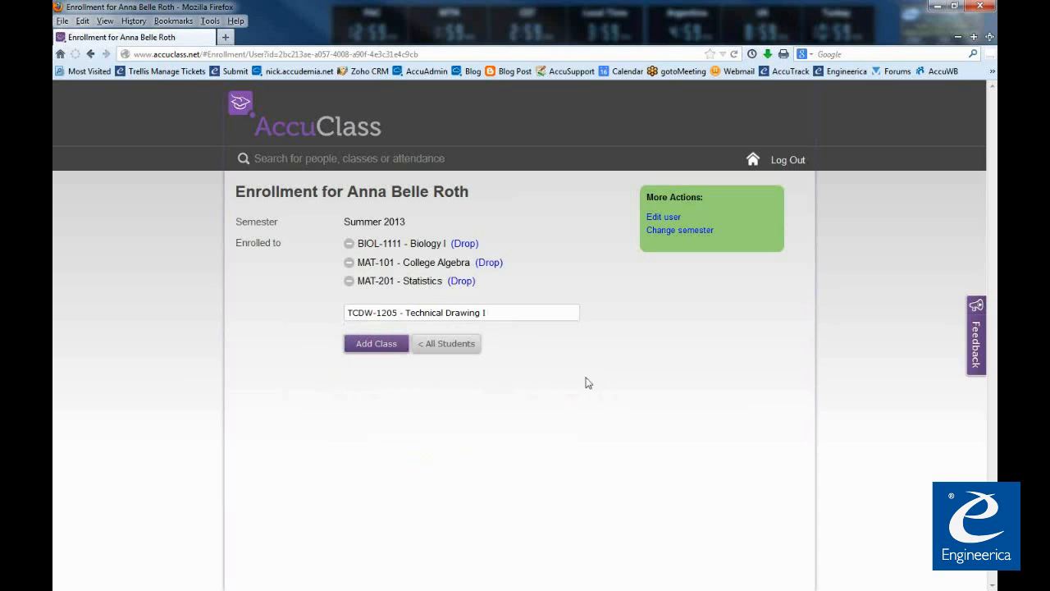
pyautogui.click(384, 347)
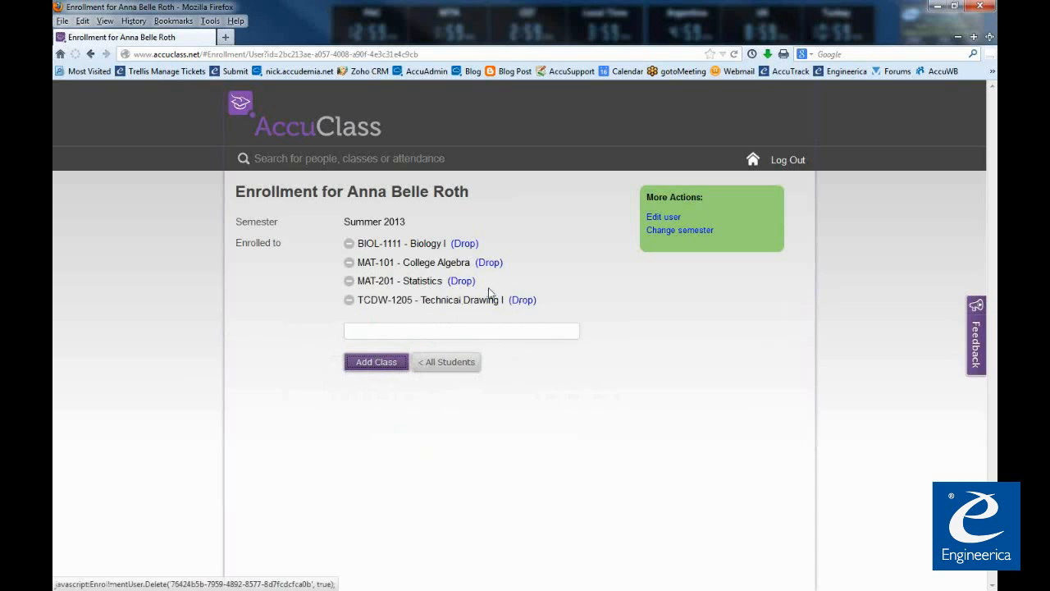
# Step: Open the BIOL-1111 - Biology I enrollment from the class list and add the last student offered in the student suggestions
pyautogui.click(752, 161)
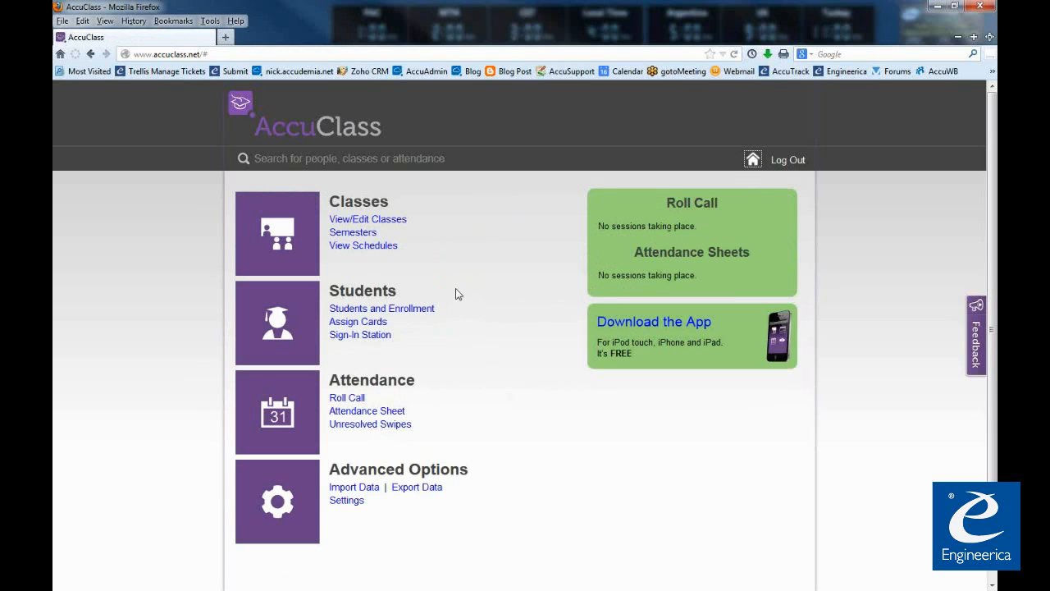
pyautogui.click(392, 223)
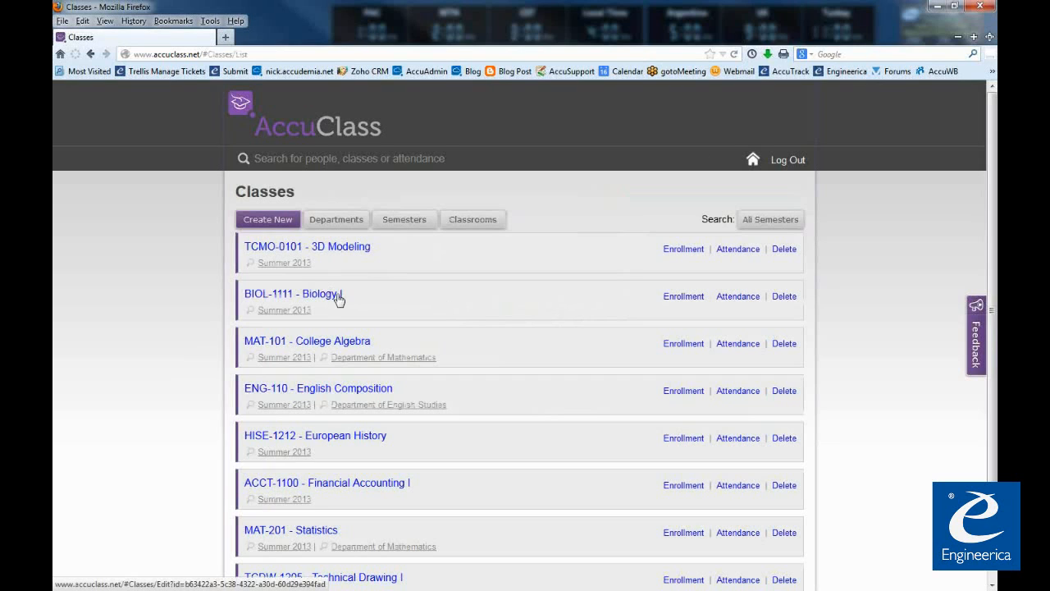
pyautogui.click(673, 300)
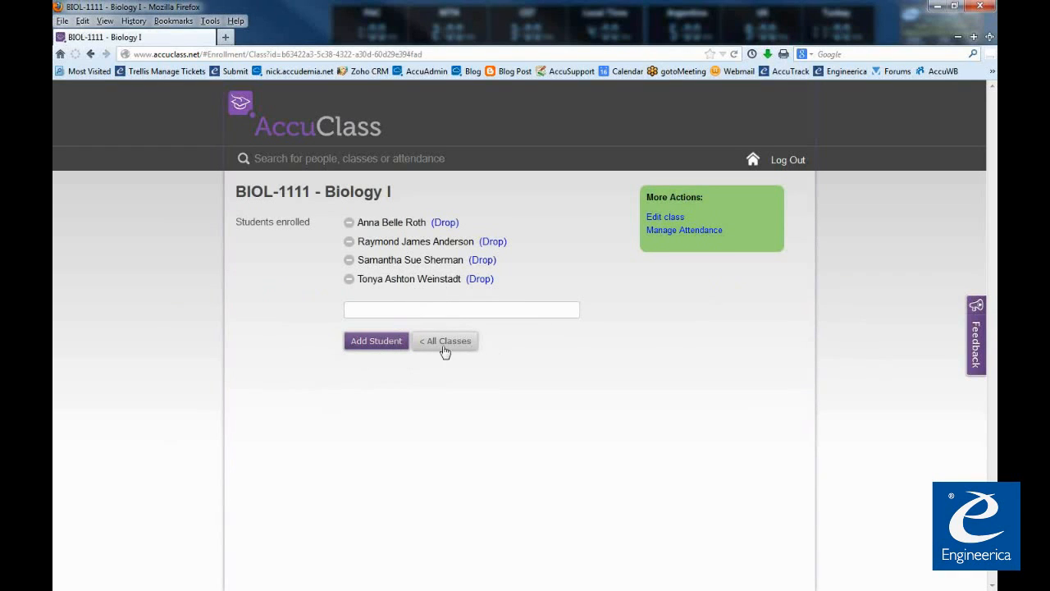
pyautogui.click(385, 309)
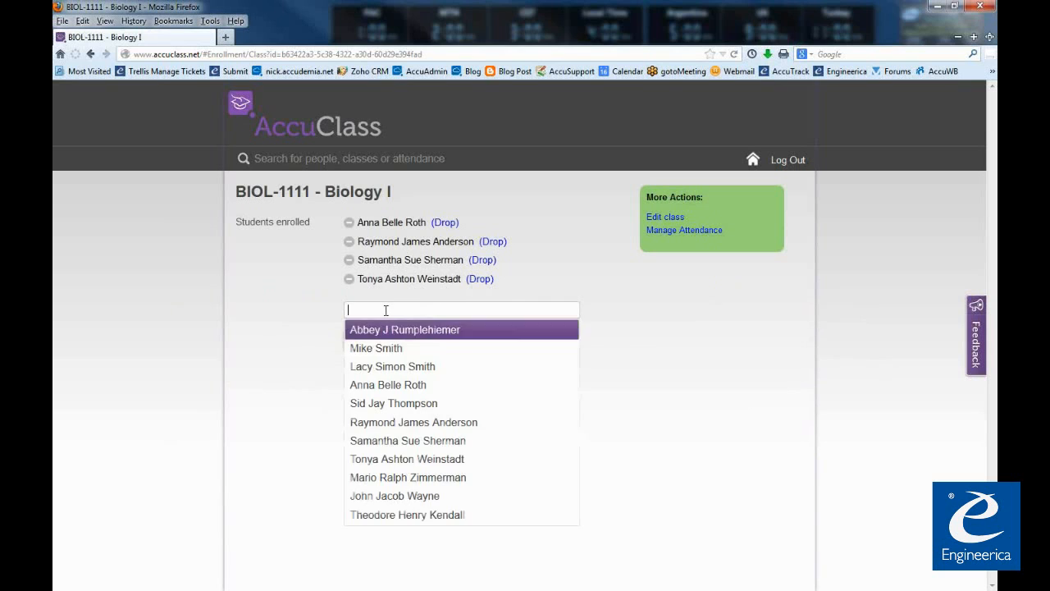
pyautogui.click(429, 515)
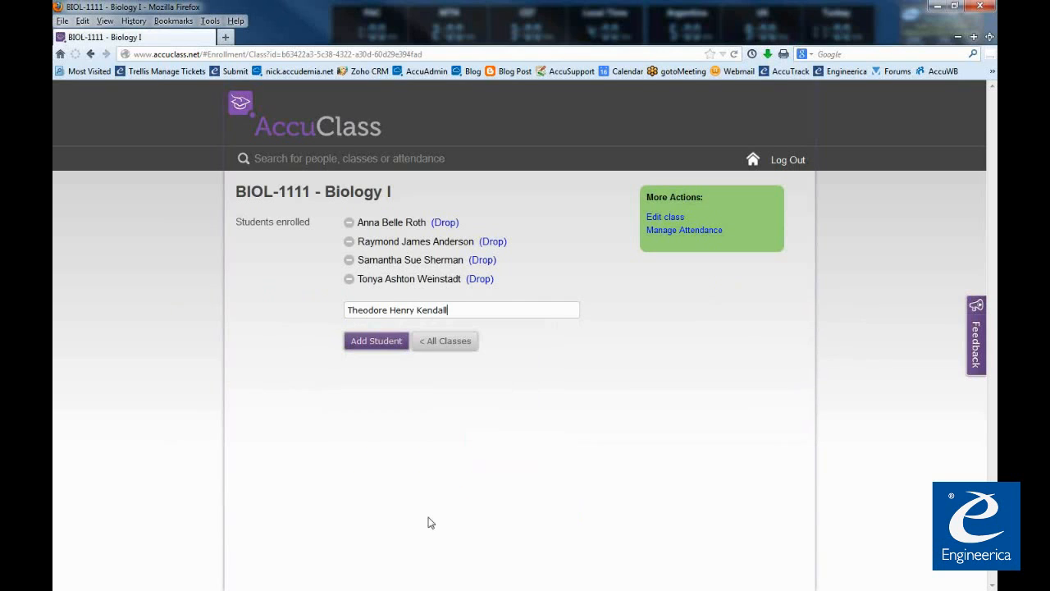
pyautogui.click(380, 346)
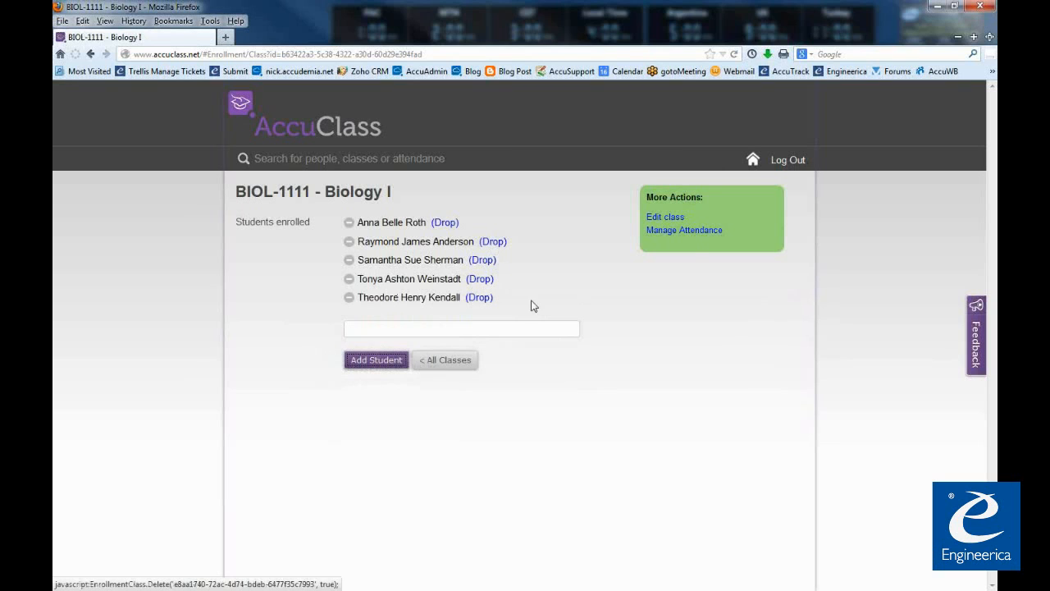
# Step: Return to the home page and look through the list of classes
pyautogui.click(755, 163)
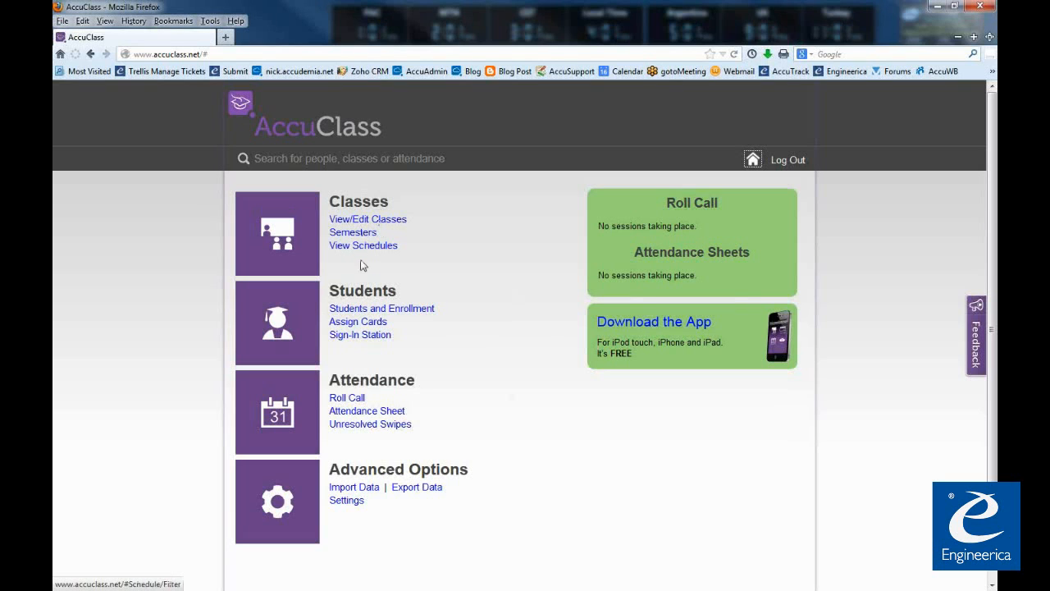
pyautogui.click(376, 224)
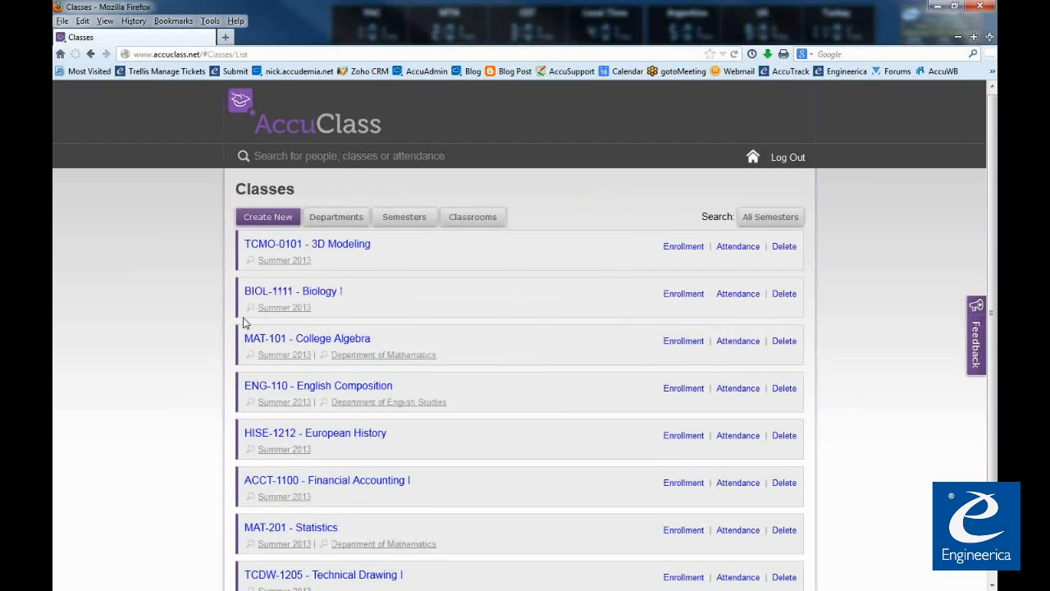
pyautogui.scroll(-1, 246, 323)
pyautogui.scroll(1, 312, 406)
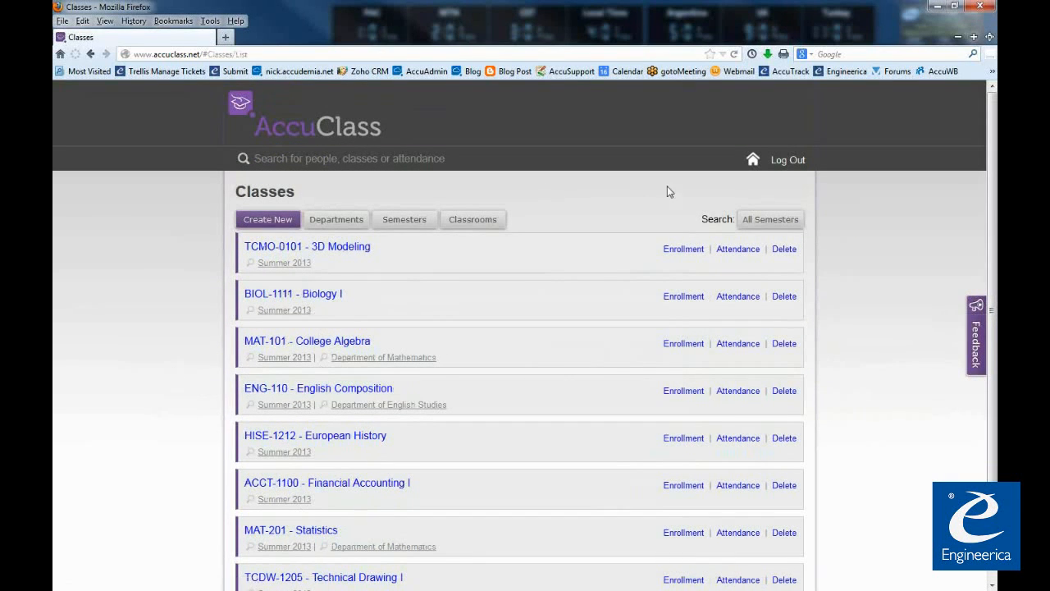
# Step: Set the default class times to 30 for Sunday and Saturday in the account settings and save them
pyautogui.click(753, 162)
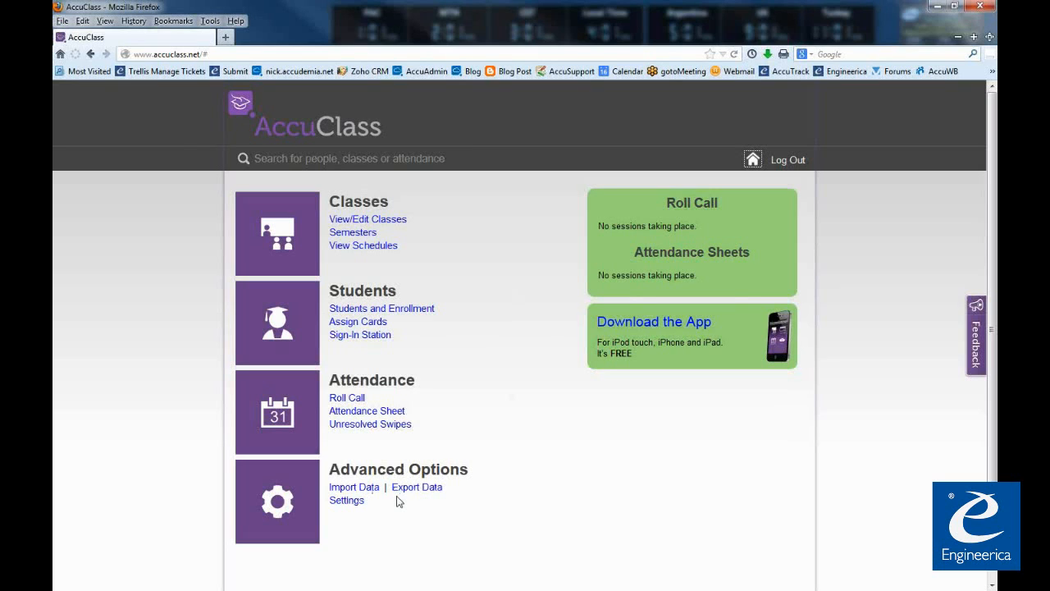
pyautogui.click(348, 502)
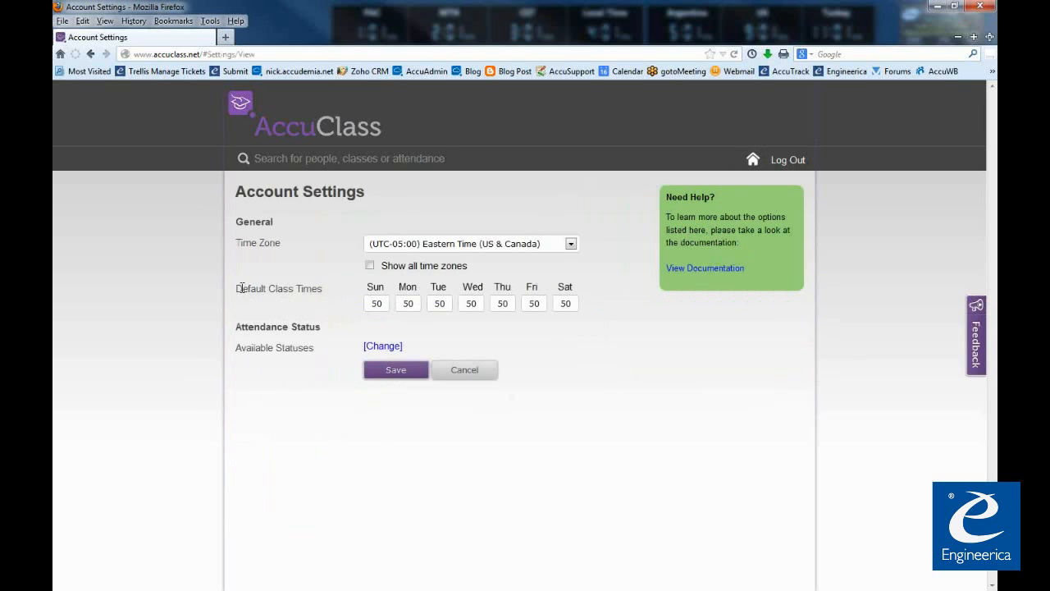
pyautogui.moveTo(236, 289); pyautogui.dragTo(323, 289)
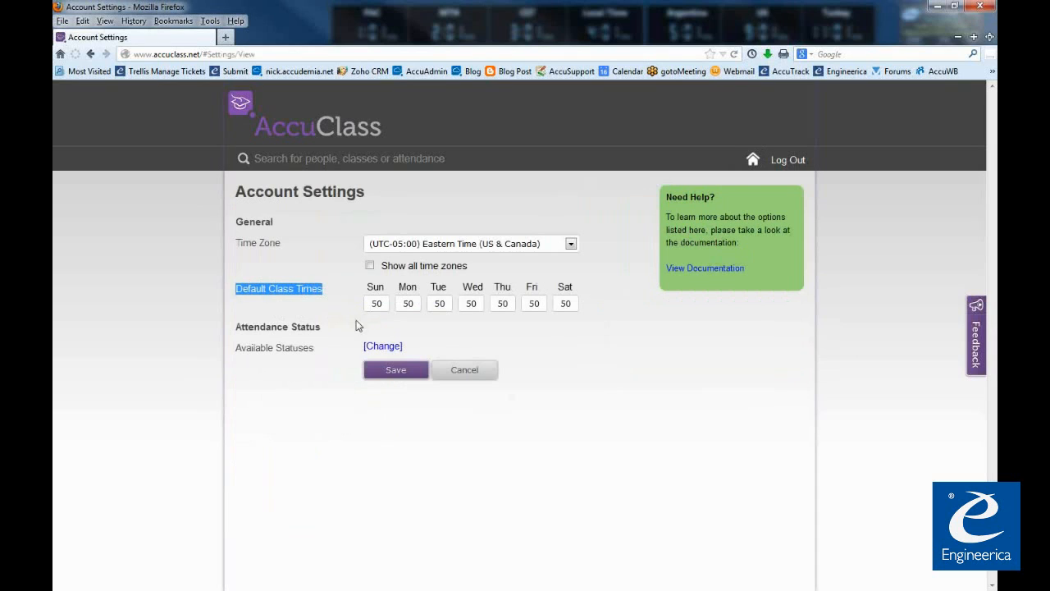
pyautogui.click(353, 315)
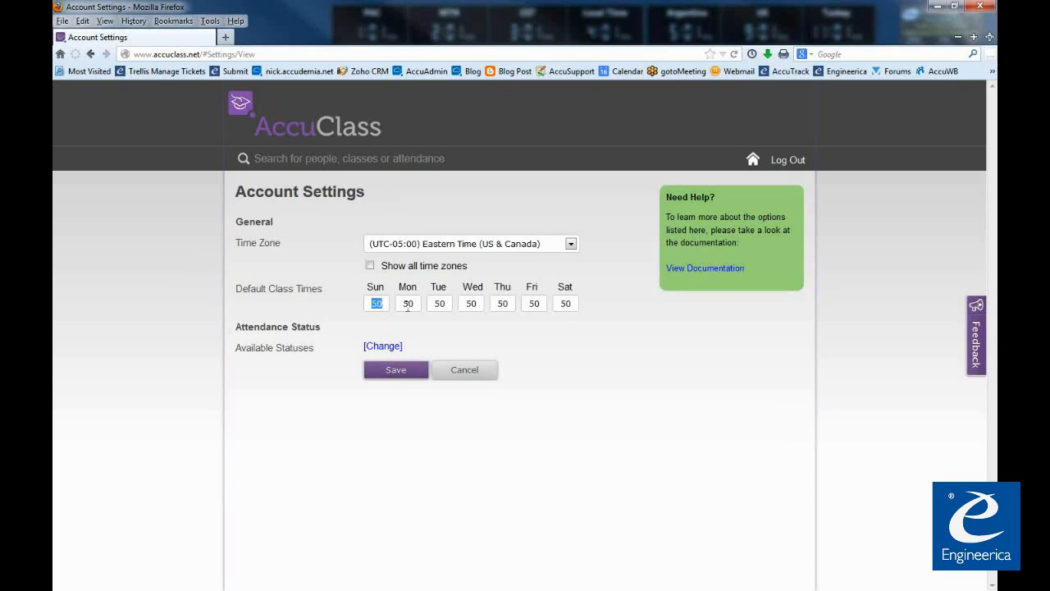
pyautogui.click(414, 305)
pyautogui.click(370, 305)
pyautogui.click(565, 304)
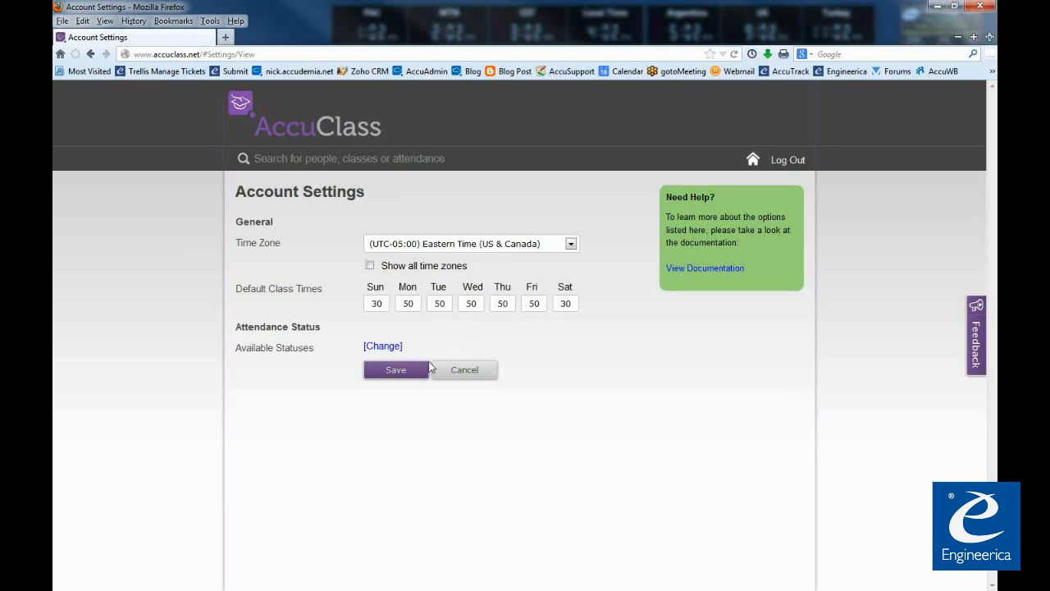
pyautogui.click(397, 372)
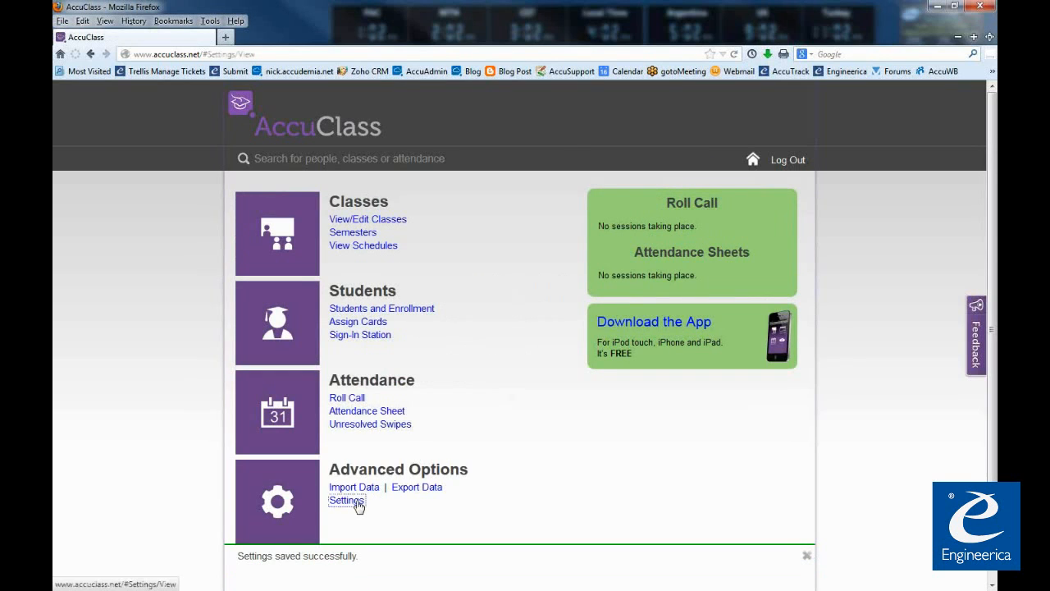
# Step: Check the attendance status section in the account settings, and view the roll call for the English Composition (ENG-110) session on Jul 16, Tue 2:30PM
pyautogui.click(358, 503)
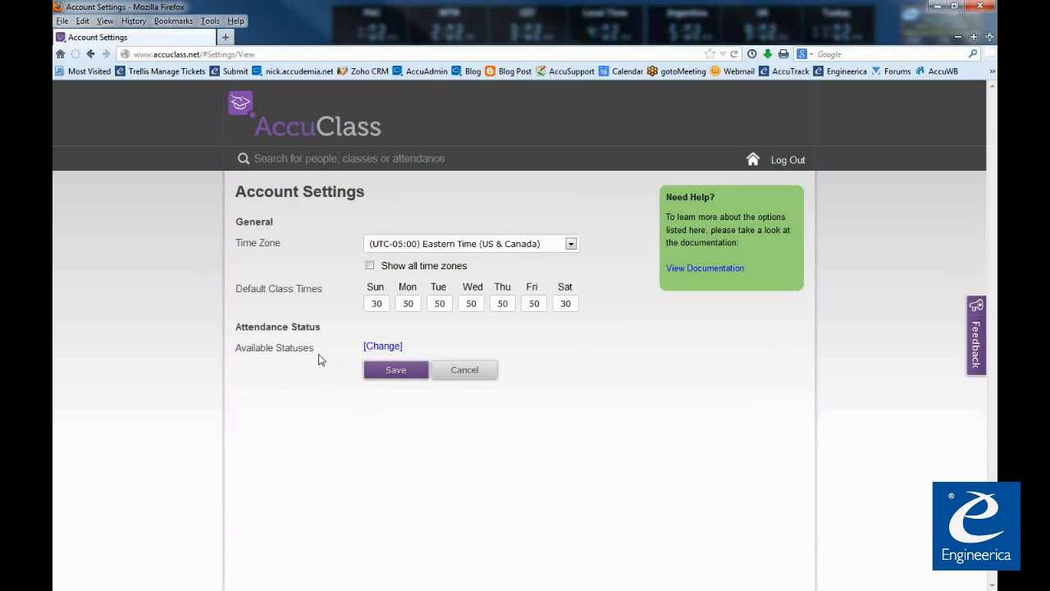
pyautogui.click(757, 163)
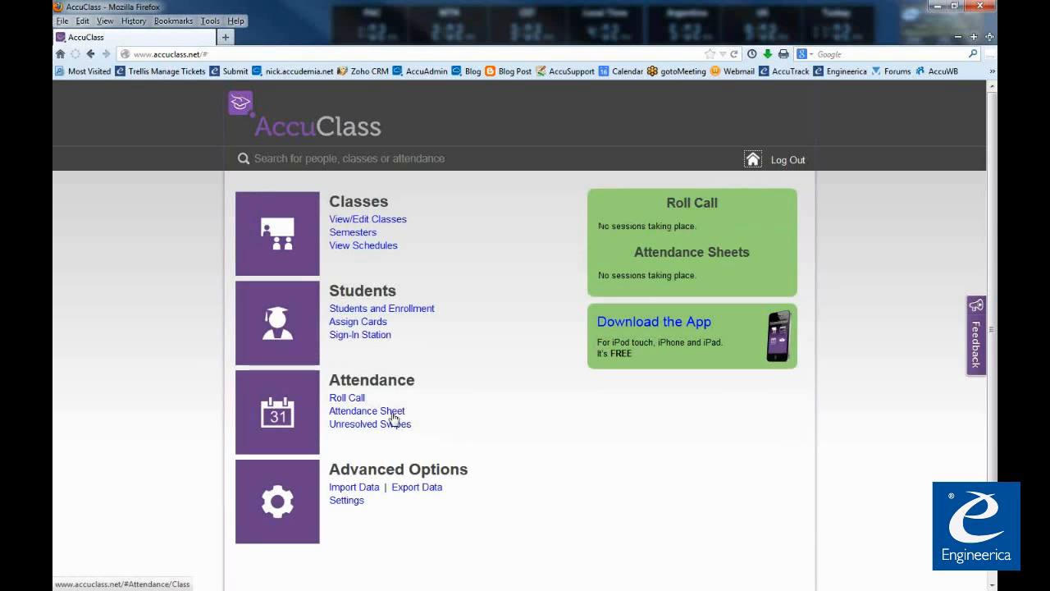
pyautogui.click(348, 398)
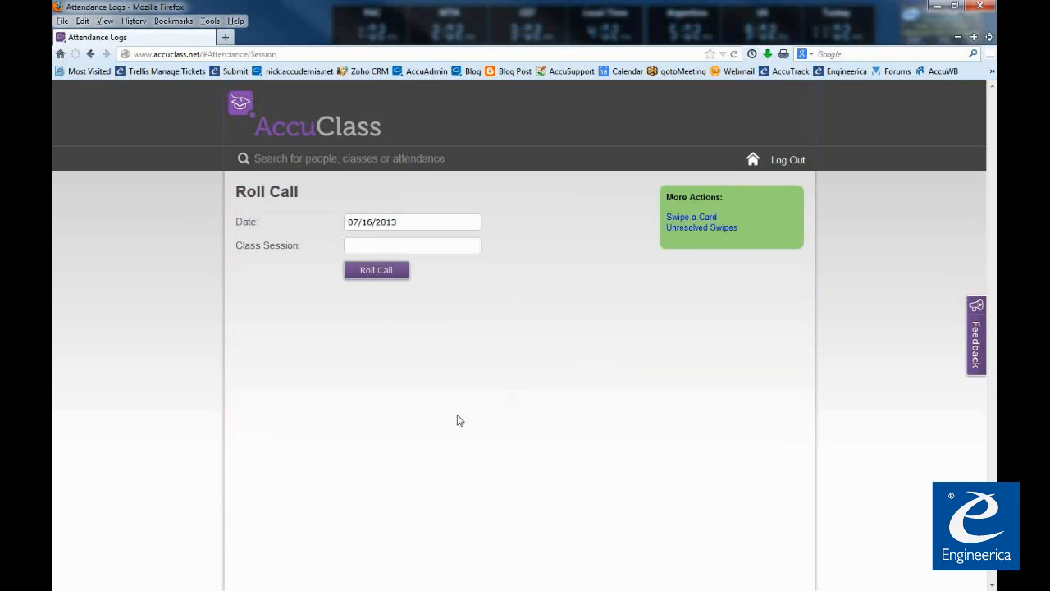
pyautogui.click(404, 248)
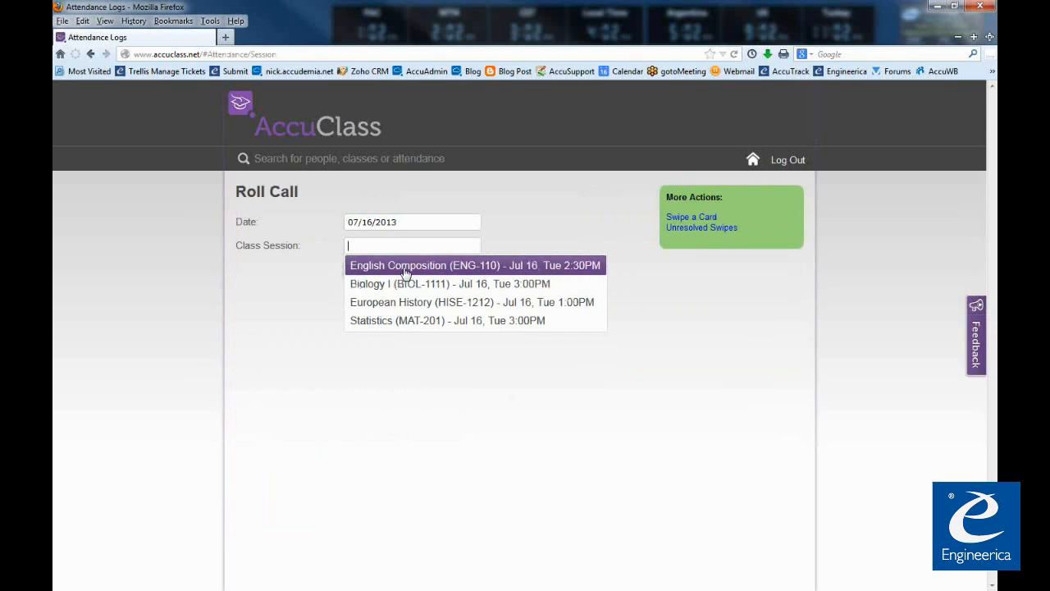
pyautogui.click(404, 268)
pyautogui.click(400, 271)
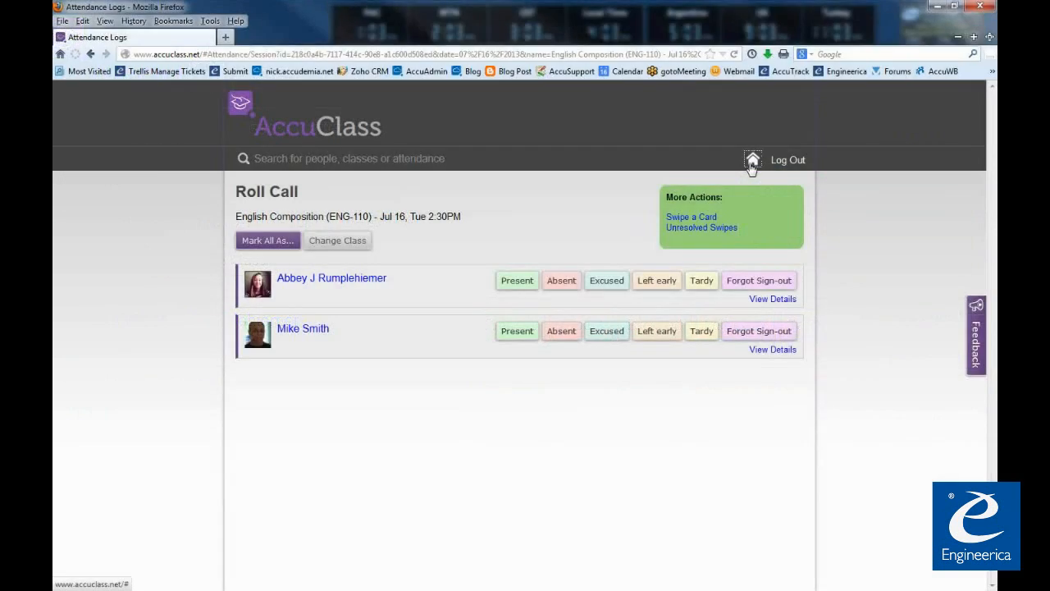
# Step: Open the available attendance statuses from the account settings and examine their colors, names and count values
pyautogui.click(890, 128)
pyautogui.click(354, 498)
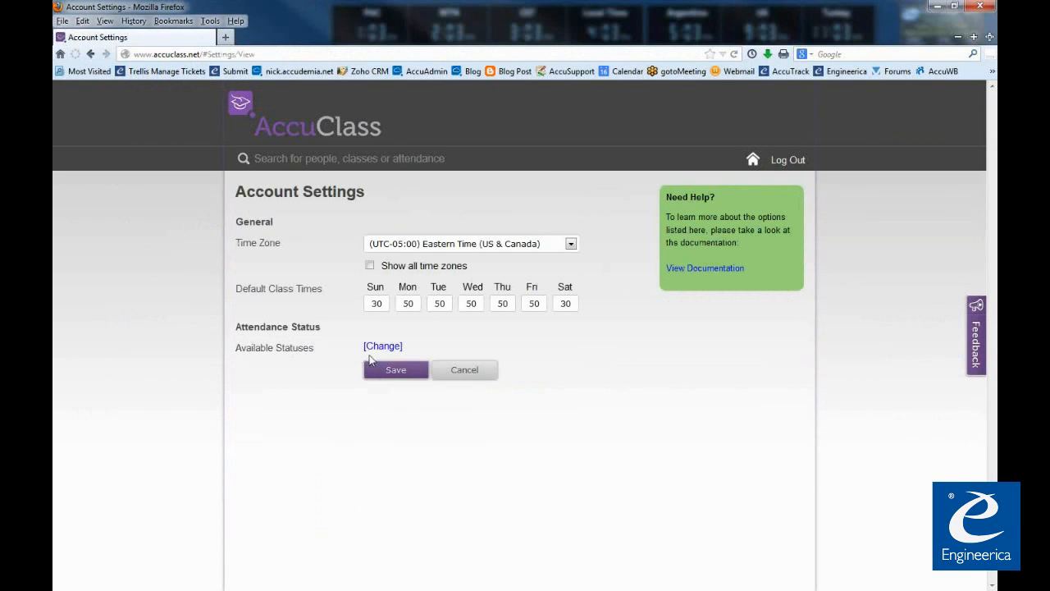
pyautogui.click(386, 347)
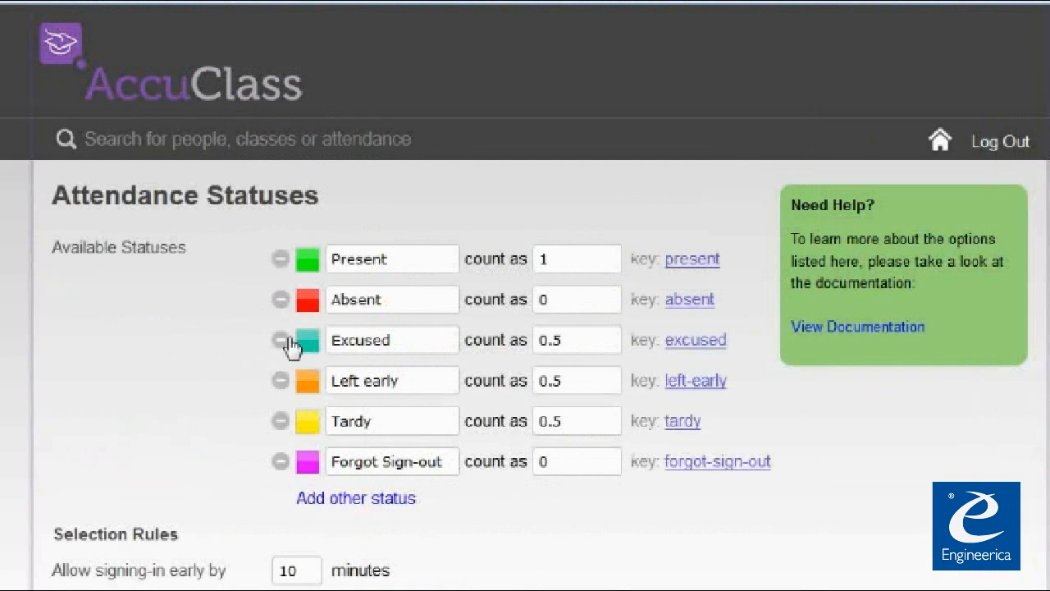
pyautogui.scroll(-2, 145, 363)
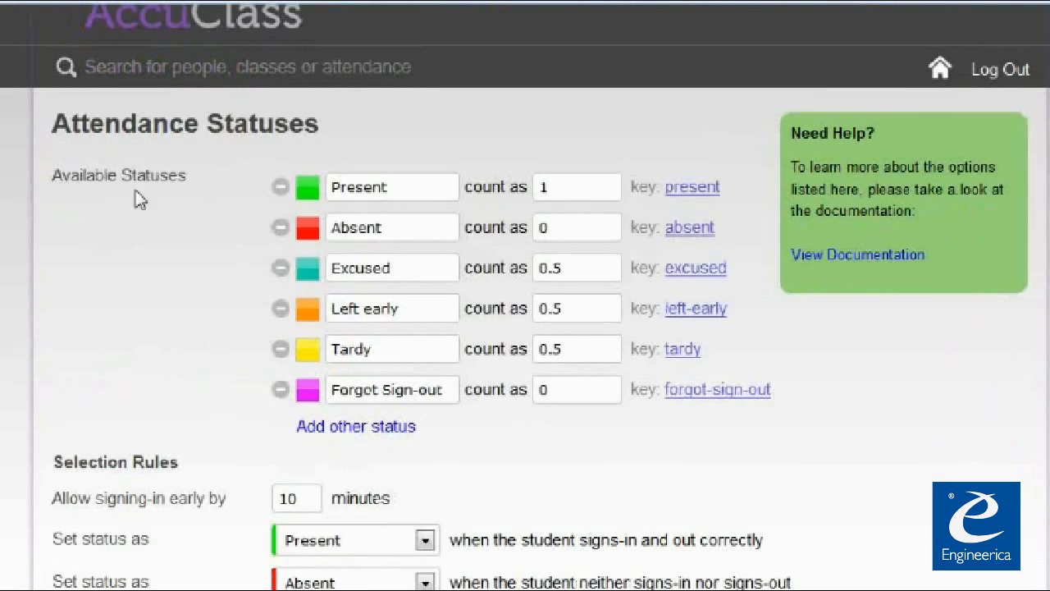
# Step: Add another attendance status to the available statuses and give it a bright cyan color
pyautogui.click(371, 428)
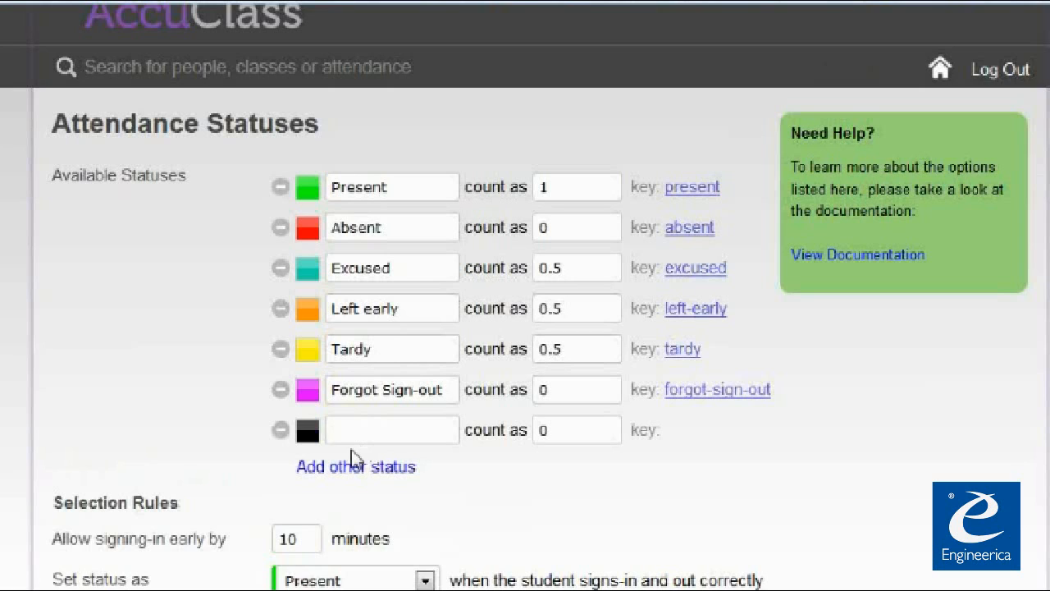
pyautogui.click(313, 433)
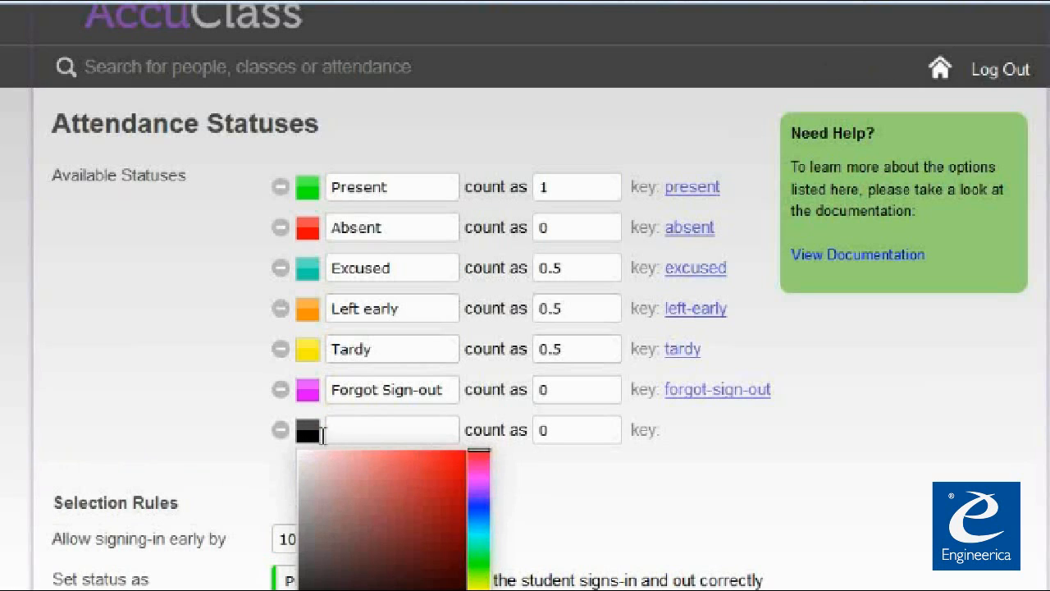
pyautogui.click(480, 536)
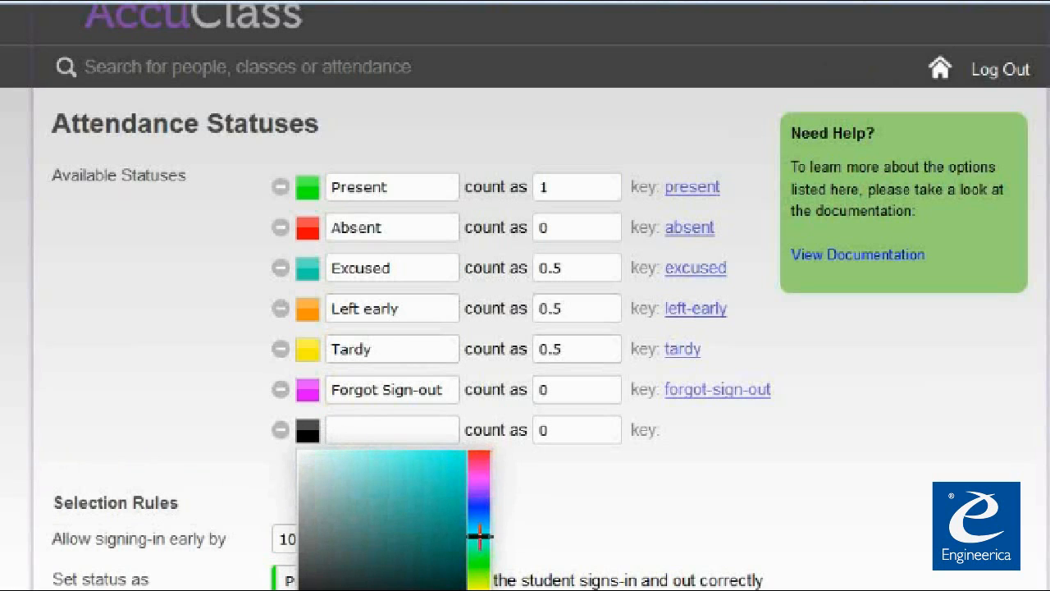
pyautogui.click(531, 522)
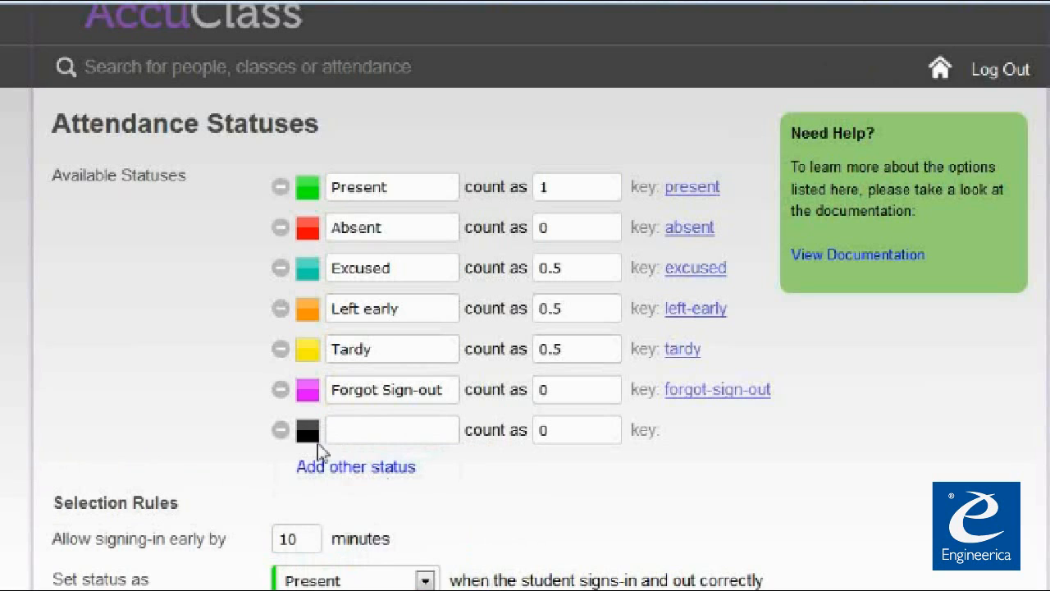
pyautogui.click(318, 446)
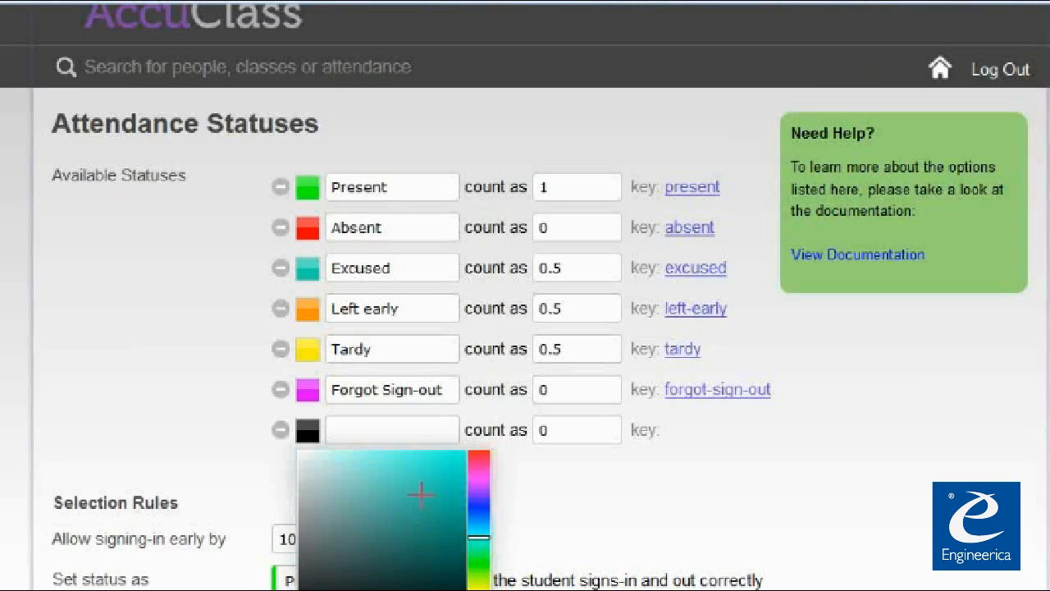
pyautogui.click(458, 453)
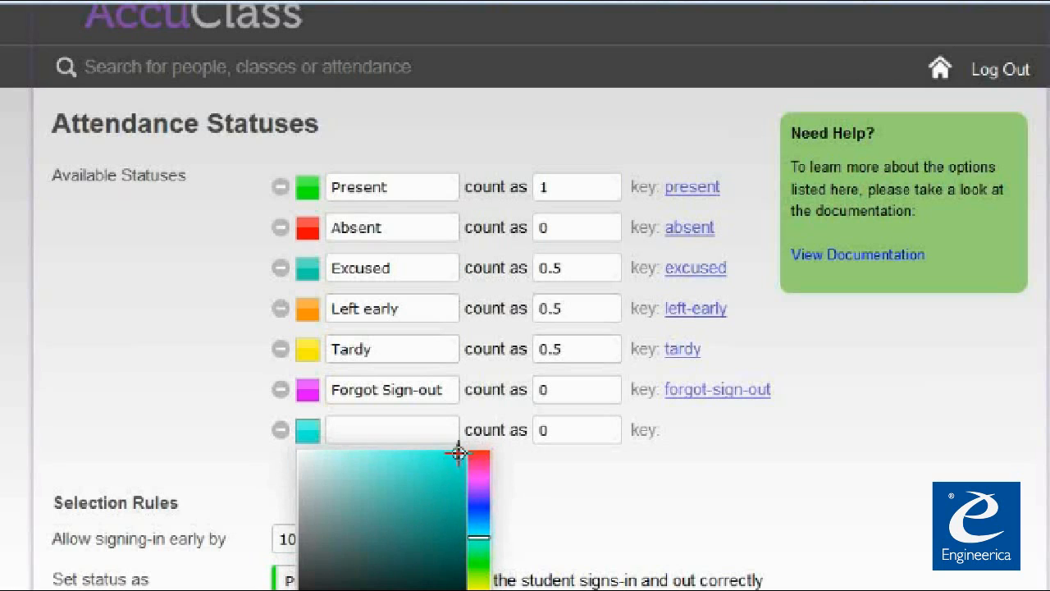
# Step: Name the new cyan status Half Session and make it count as 0.5
pyautogui.click(359, 432)
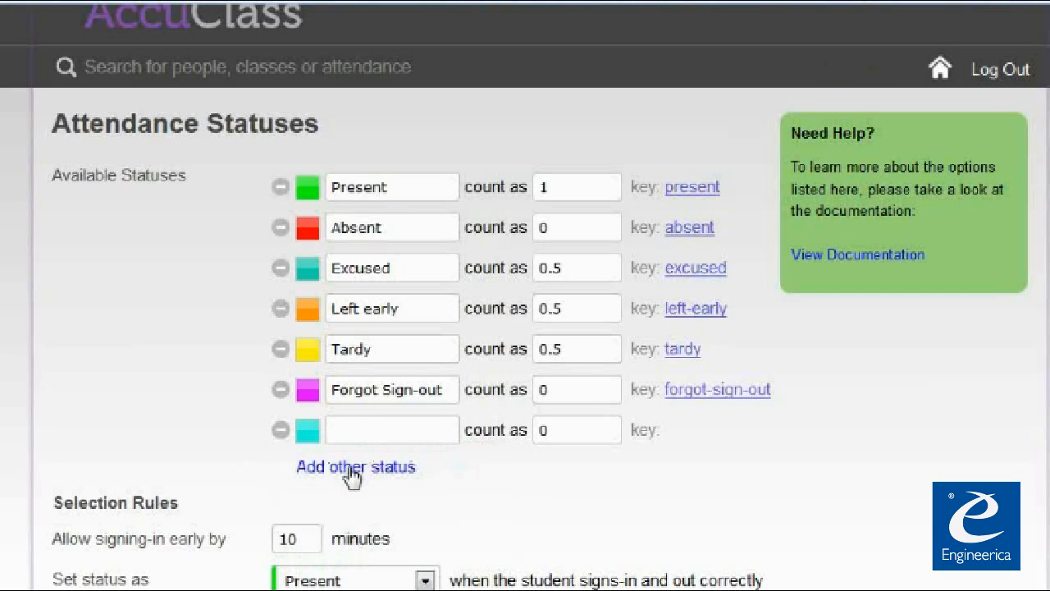
pyautogui.write('Half Session')
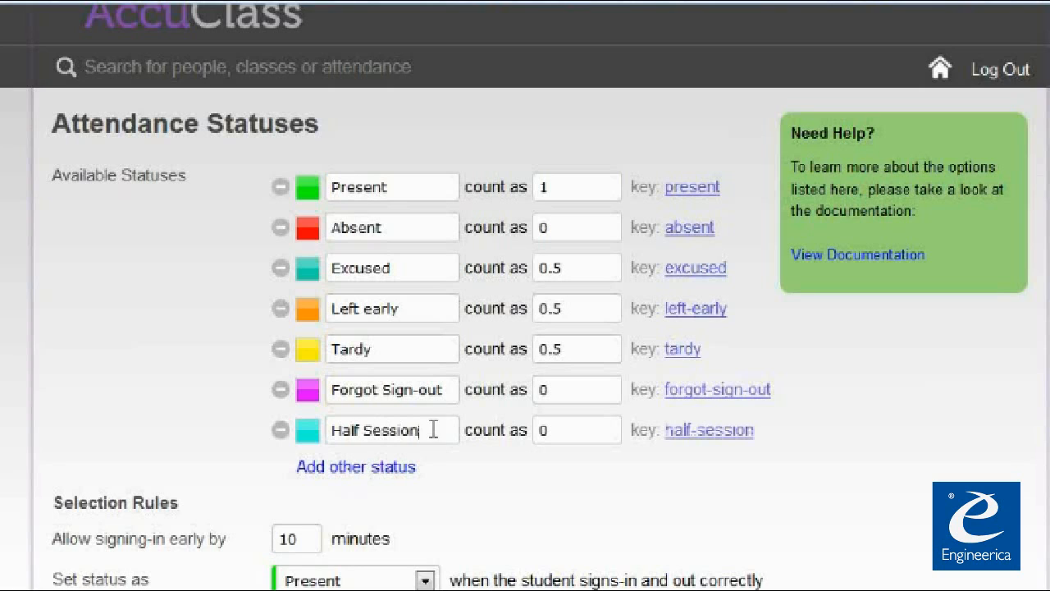
pyautogui.press('Tab')
pyautogui.write('0.')
# Step: Review the count values of Present and Absent, and set the Excused status to count as 1
pyautogui.click(565, 191)
pyautogui.doubleClick(544, 187)
pyautogui.click(573, 233)
pyautogui.doubleClick(539, 230)
pyautogui.click(577, 274)
pyautogui.moveTo(567, 274); pyautogui.dragTo(521, 268)
pyautogui.write('1')
pyautogui.click(580, 311)
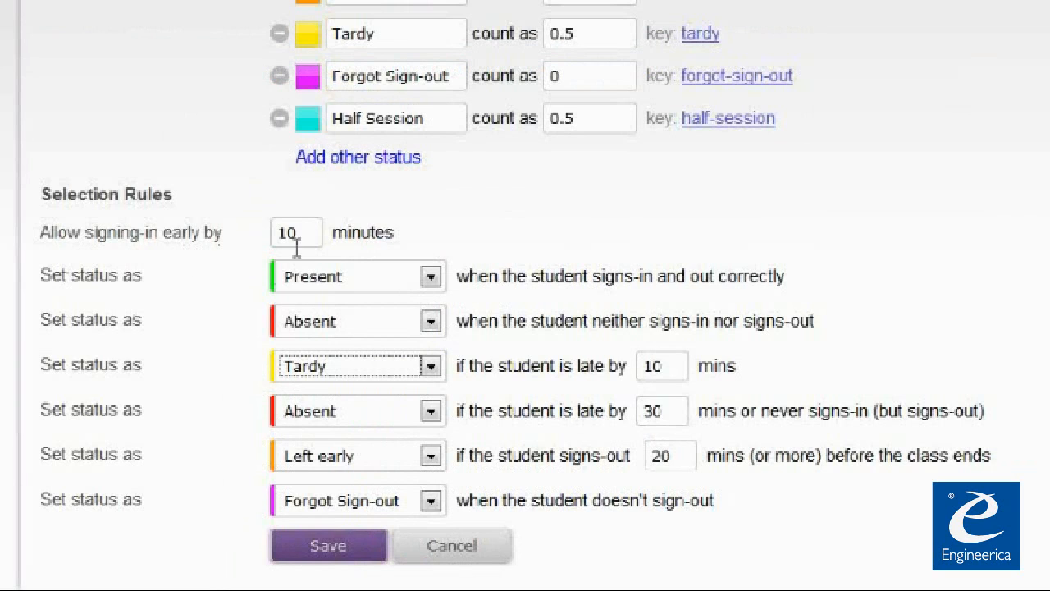
# Step: Review the early sign-in allowance in the selection rules, and set the Tardy rule to apply when the student is late by 5 mins
pyautogui.moveTo(312, 237); pyautogui.dragTo(263, 233)
pyautogui.click(306, 232)
pyautogui.click(671, 367)
pyautogui.moveTo(671, 367); pyautogui.dragTo(630, 367)
pyautogui.write('5')
# Step: Assign Half Session as the status for students late by 30 mins or never signing in, and save the attendance status settings
pyautogui.click(433, 412)
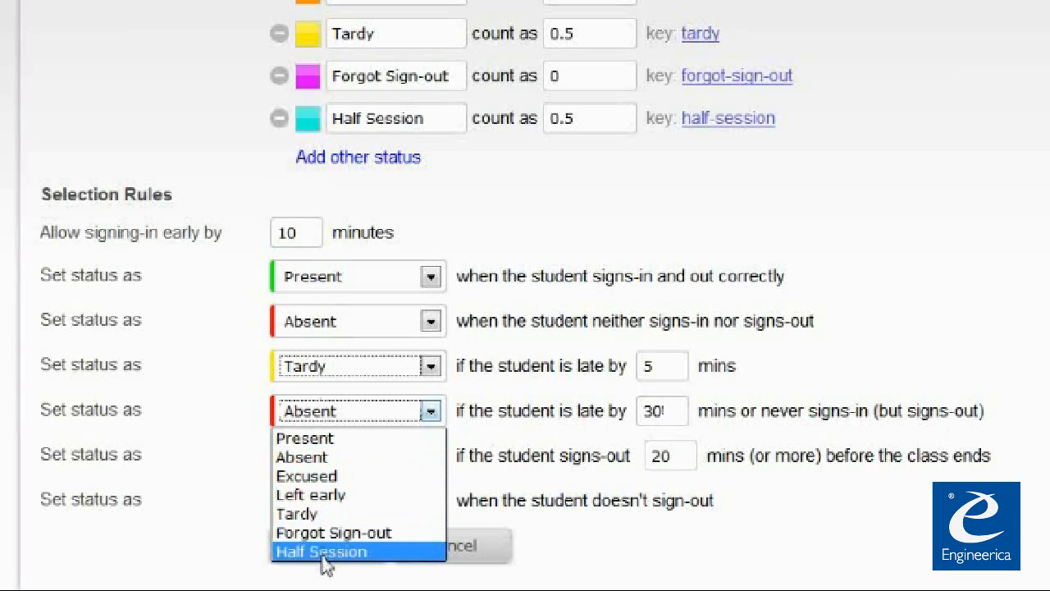
pyautogui.click(324, 553)
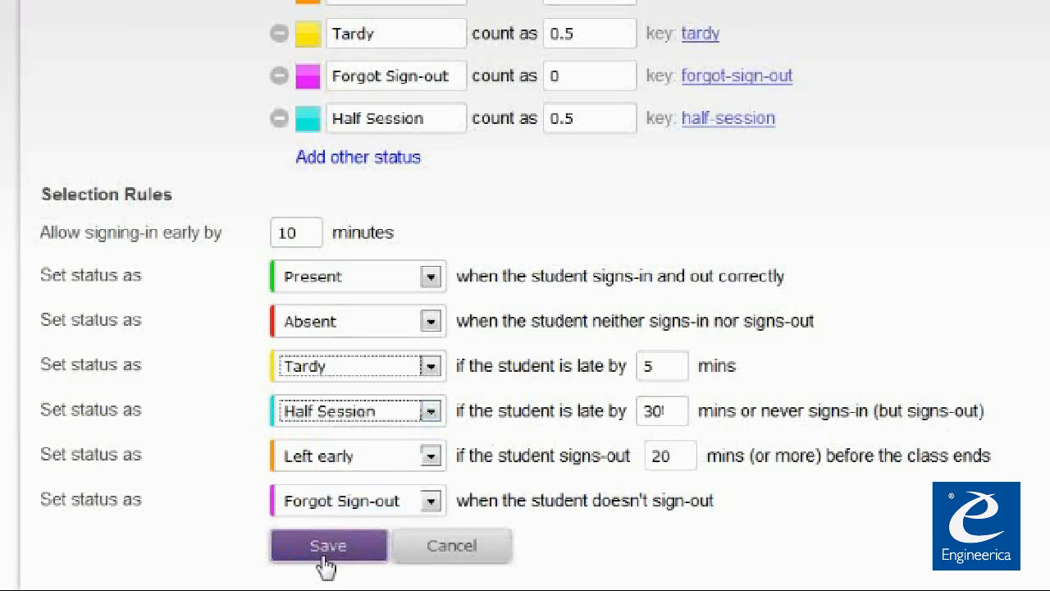
pyautogui.click(520, 442)
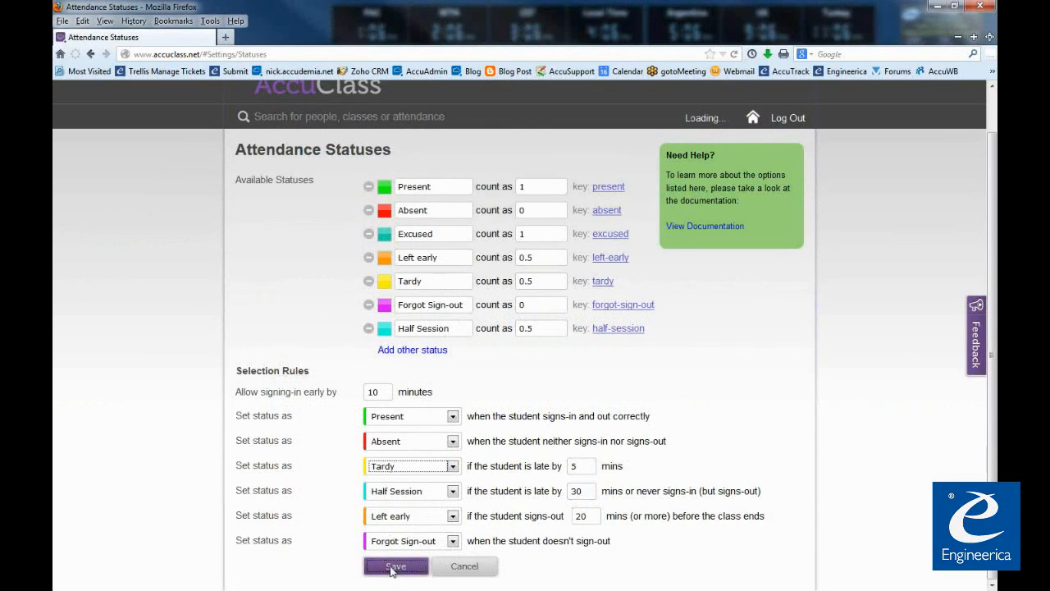
pyautogui.click(324, 550)
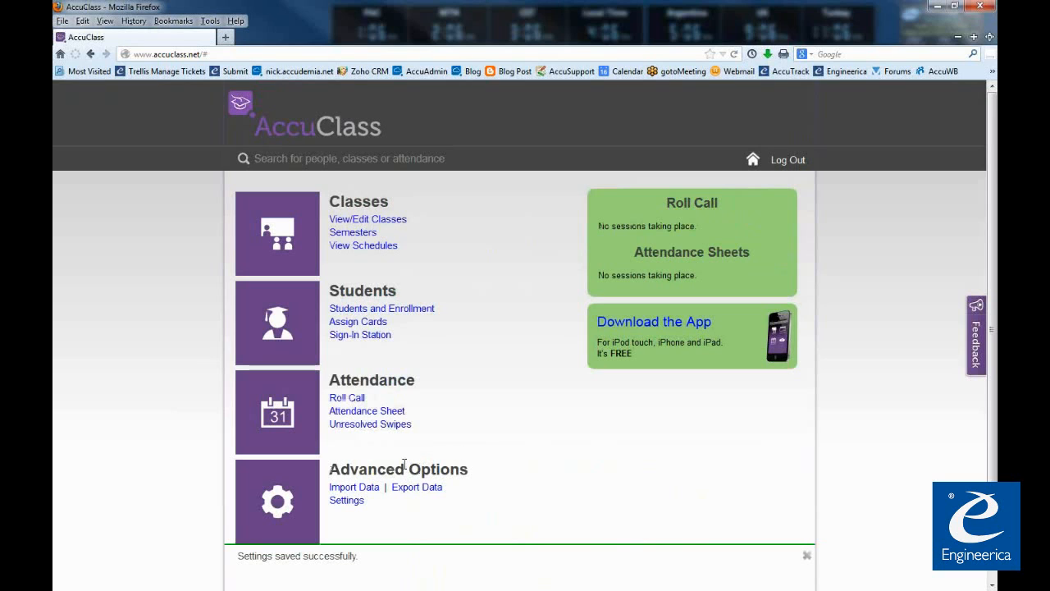
# Step: View the roll call for the Biology I (BIOL-1111) session on Jul 16, Tue 3:00PM
pyautogui.click(348, 398)
pyautogui.click(400, 251)
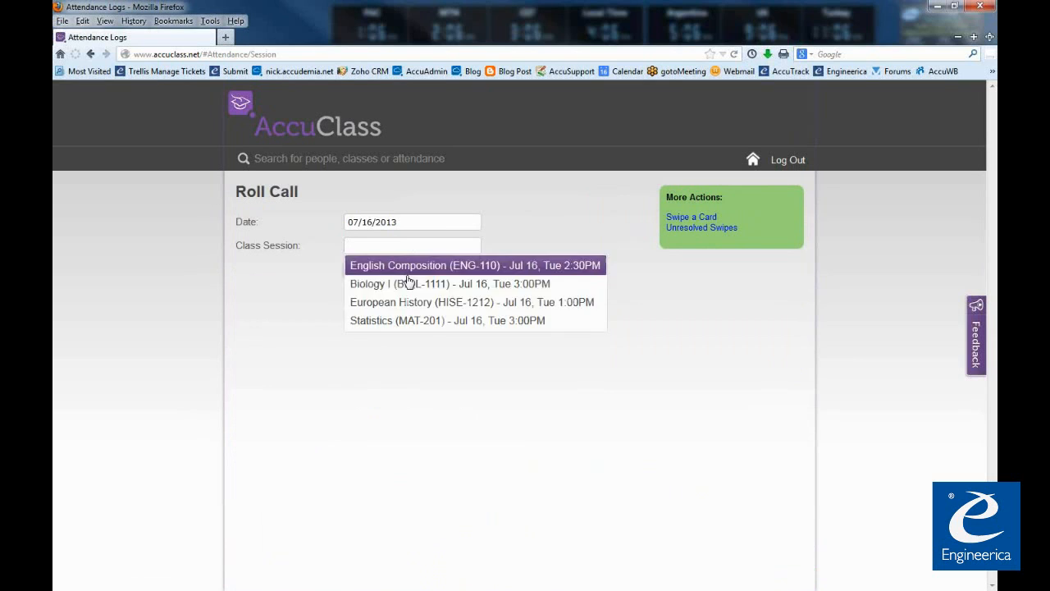
pyautogui.click(410, 284)
pyautogui.click(391, 279)
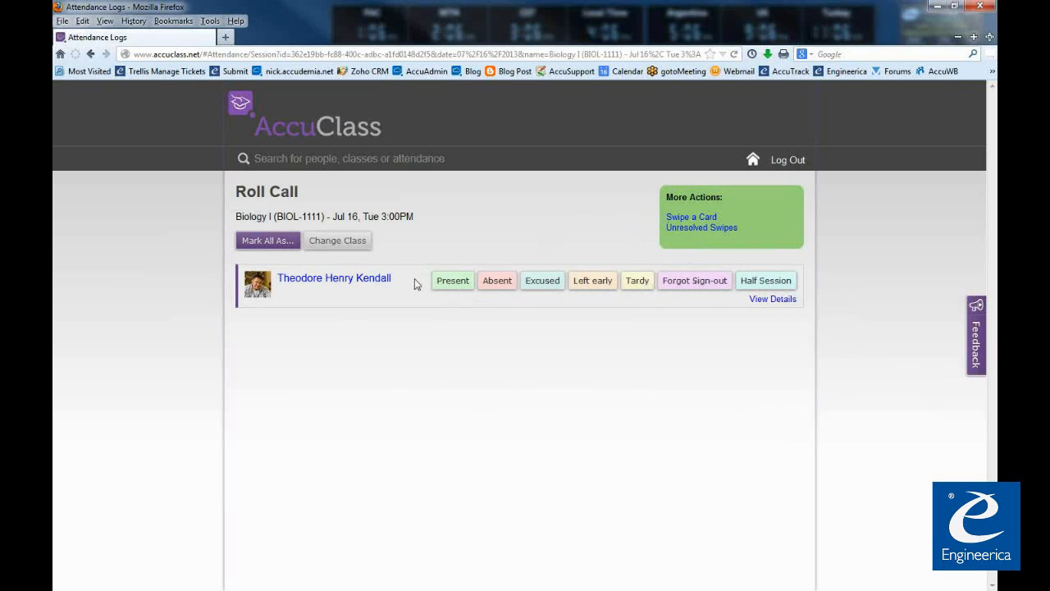
# Step: Return to the home page, look at the feedback form for suggesting an idea, and close it without posting
pyautogui.click(752, 160)
pyautogui.click(360, 421)
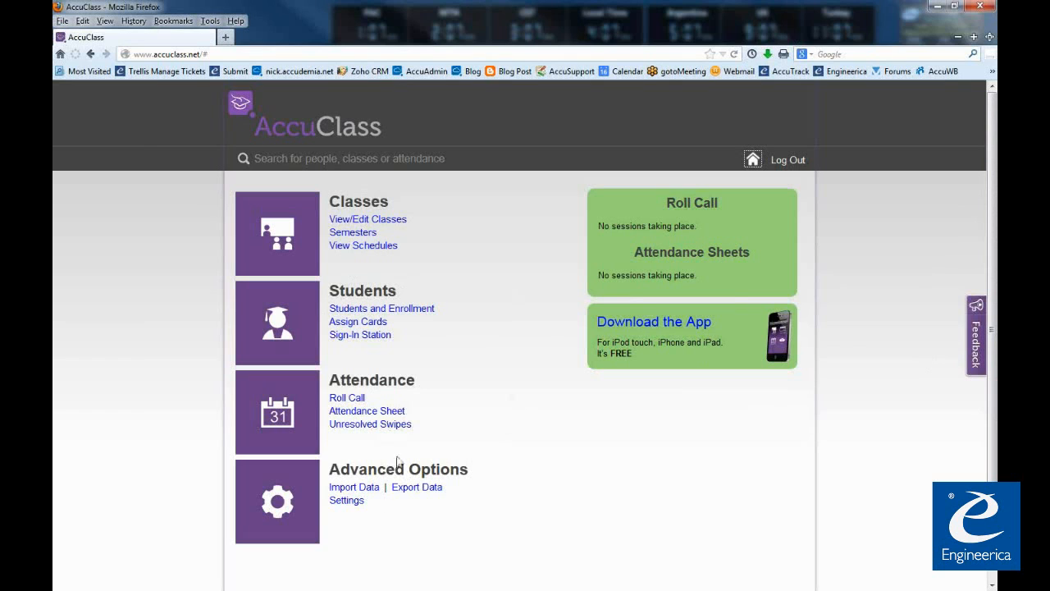
pyautogui.click(977, 365)
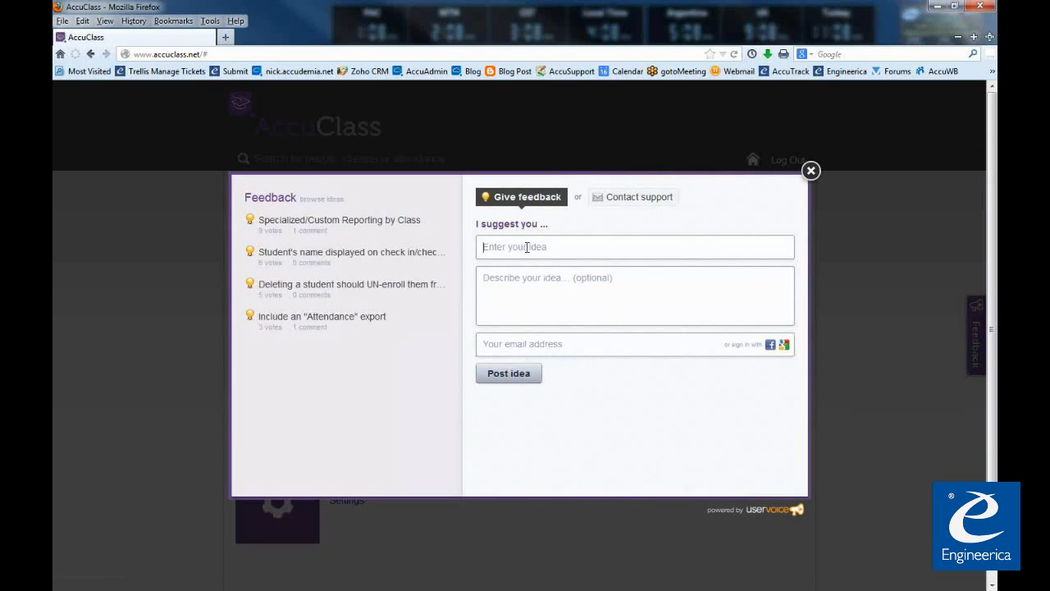
pyautogui.click(527, 247)
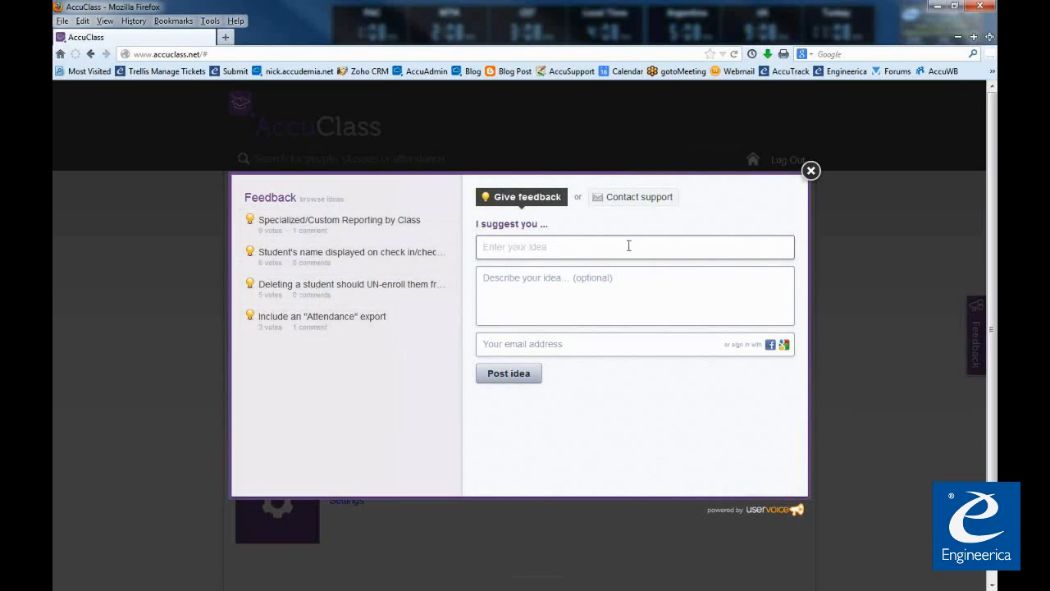
pyautogui.click(811, 171)
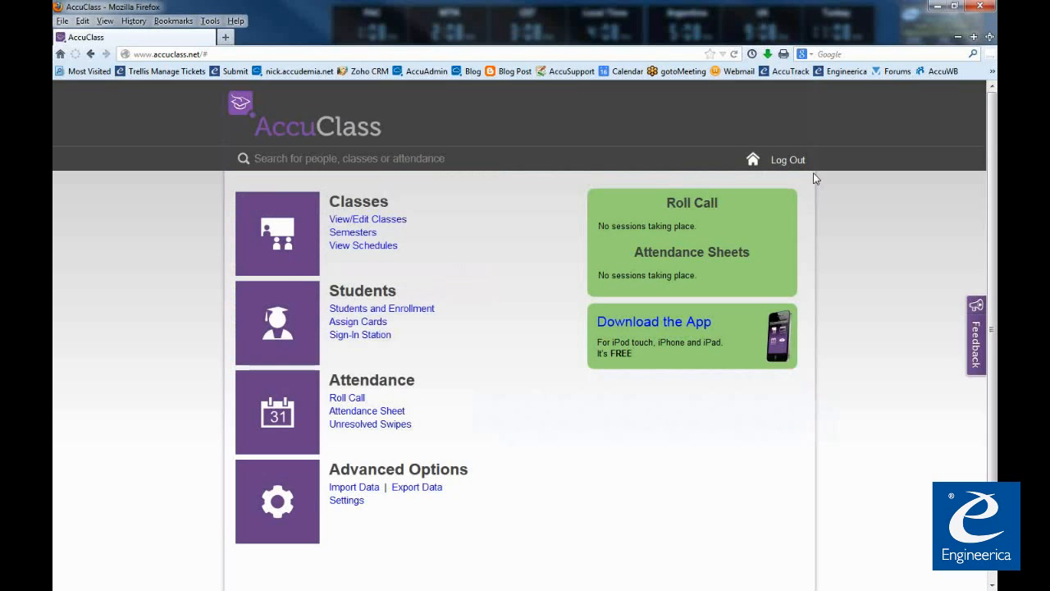